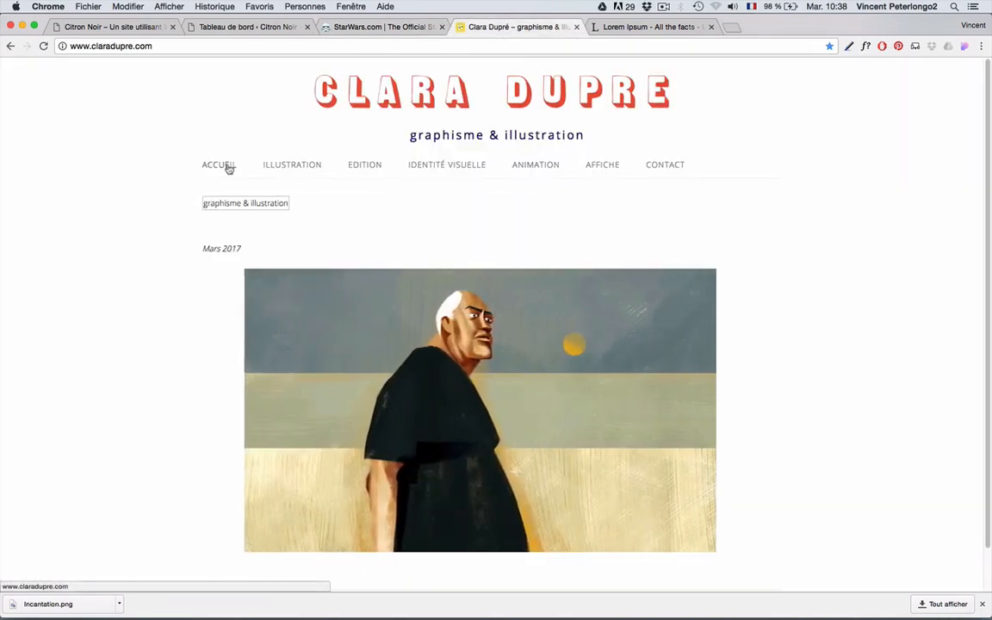
- Switch Chrome from the Clara Dupré site to the Citron Noir 'Tableau de bord' tab
mouse_move(296, 162)
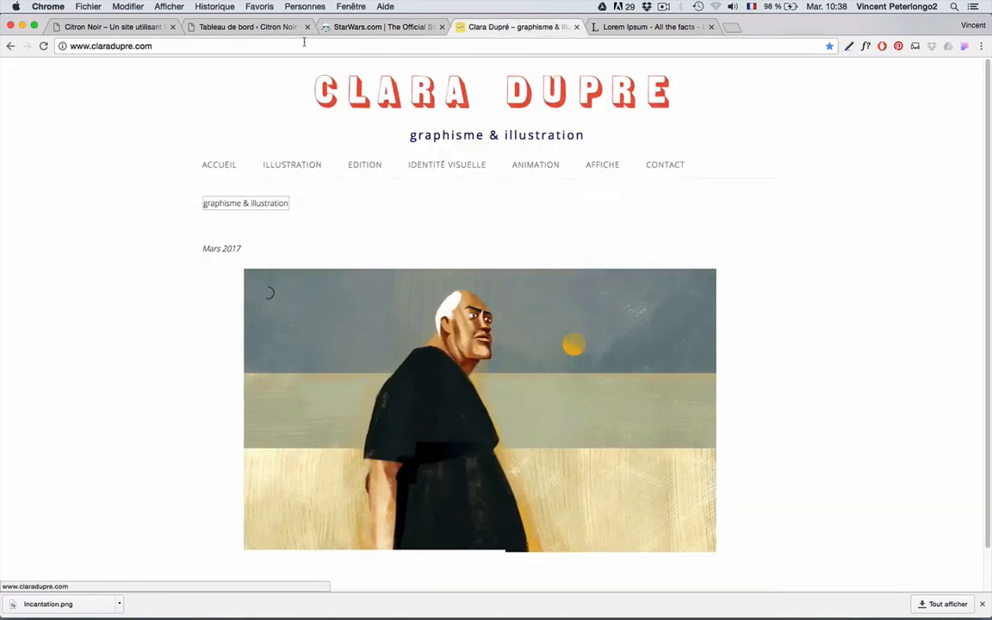
click(247, 27)
mouse_move(17, 161)
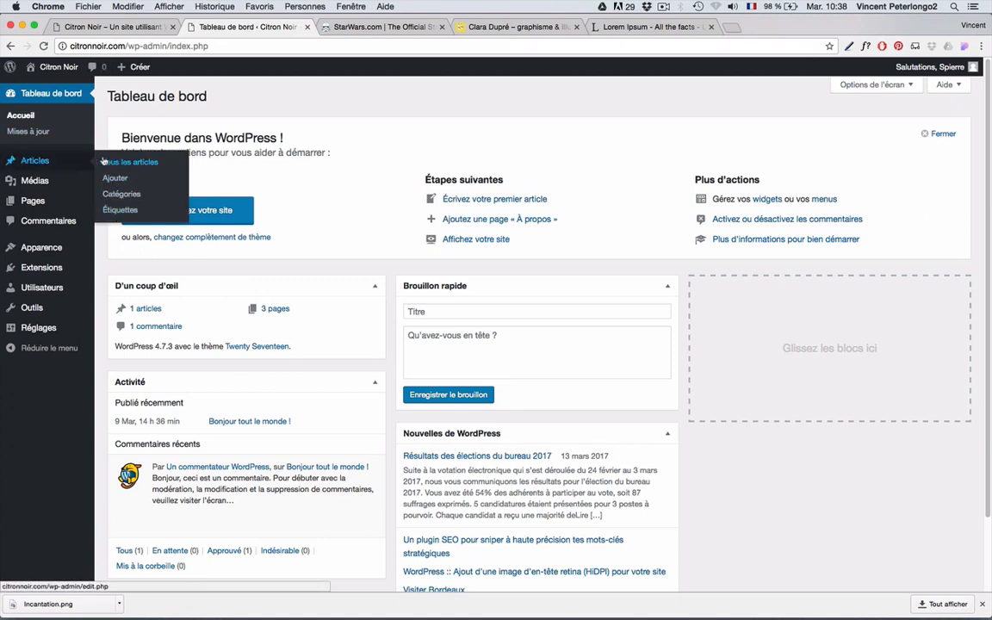
mouse_move(26, 330)
click(127, 26)
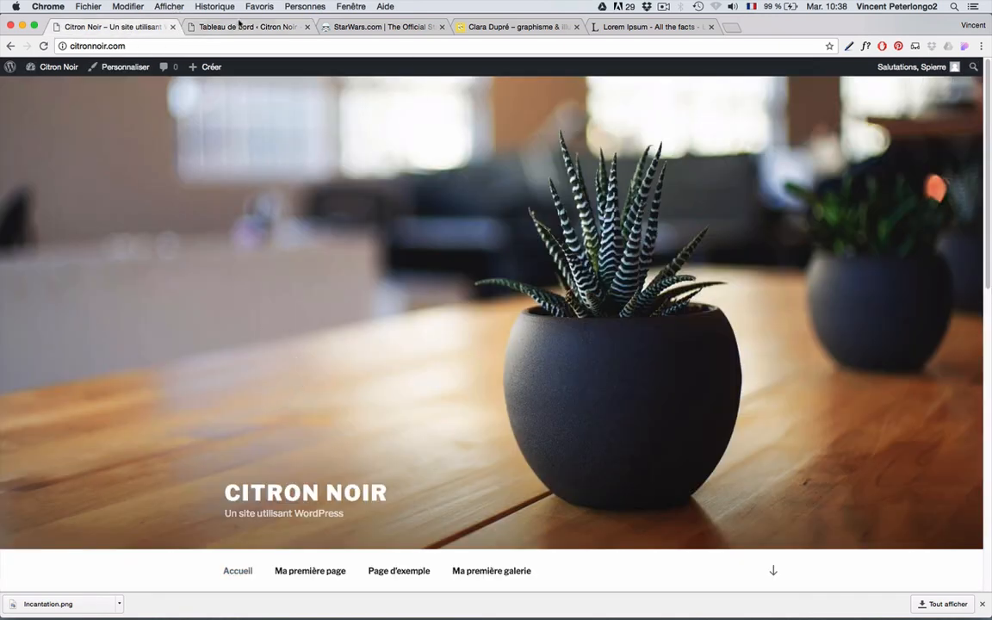
click(236, 28)
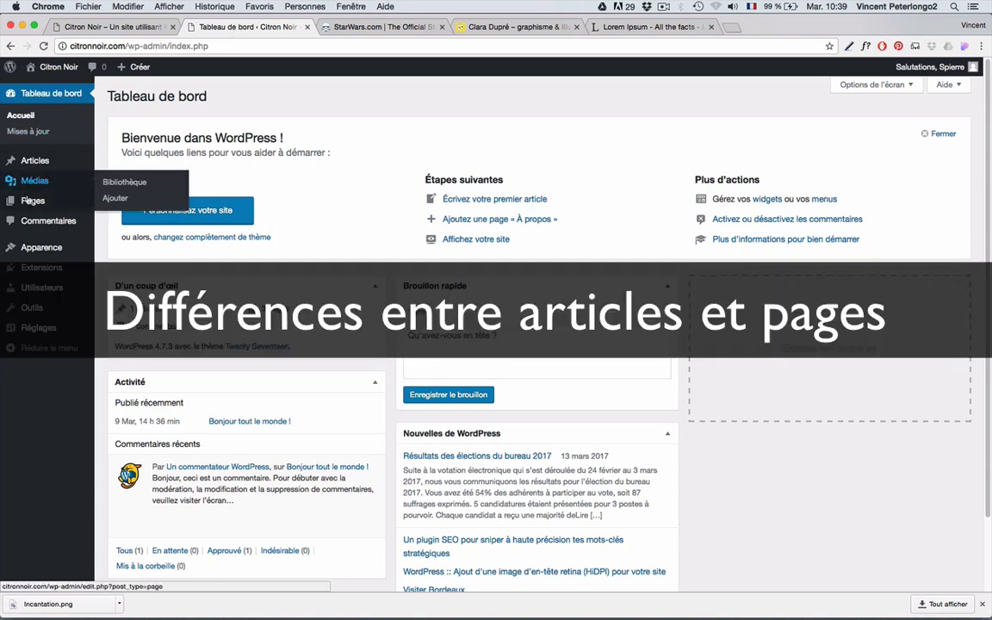
mouse_move(13, 202)
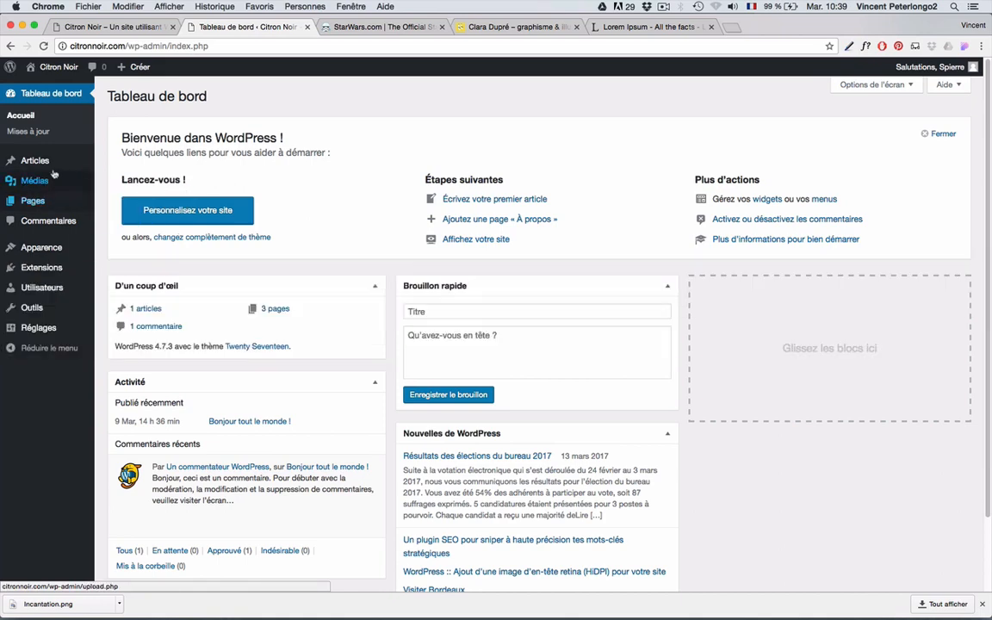
click(129, 29)
scroll(217, 339, down, 5)
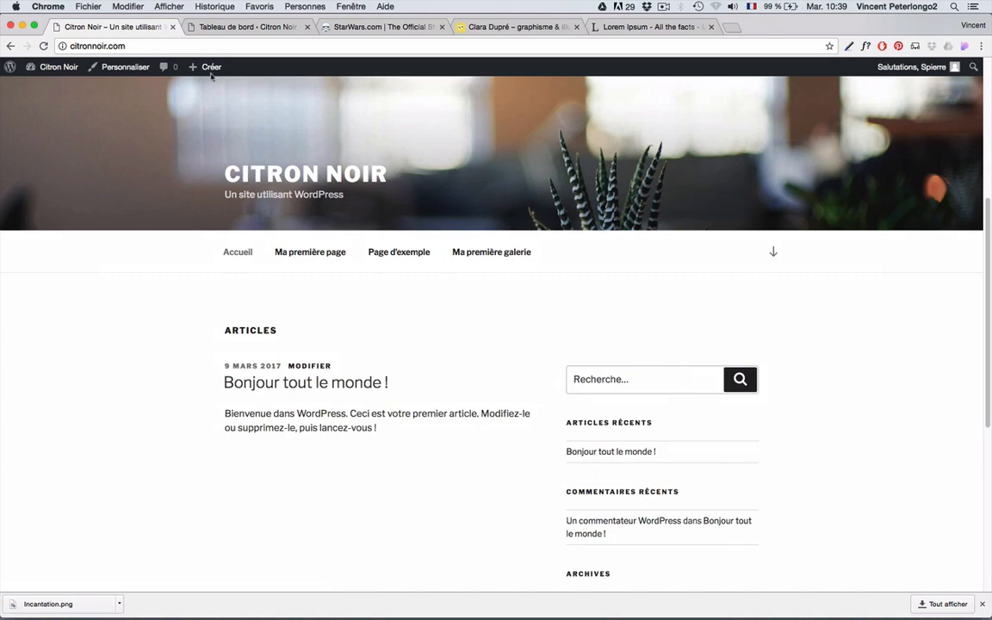
click(268, 27)
mouse_move(32, 166)
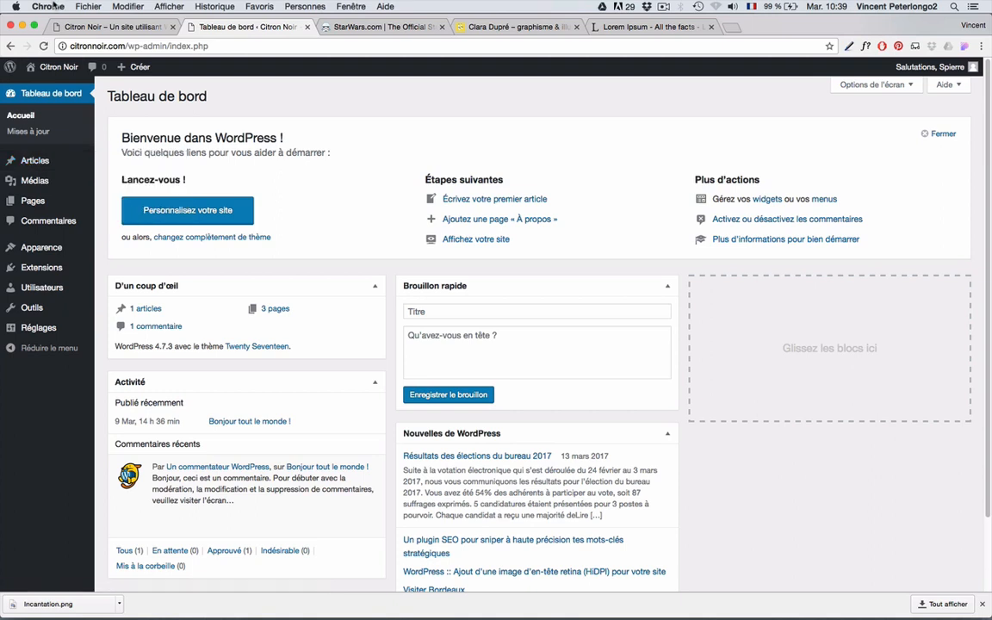
- Bring the StarWars.com tab to the front as an example article-based site
click(353, 25)
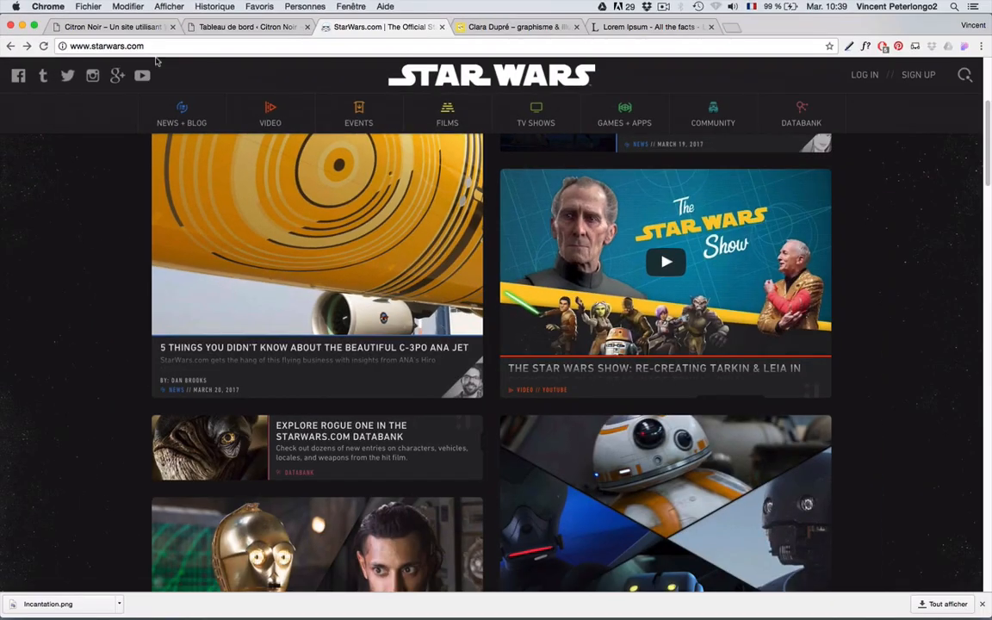
scroll(245, 186, down, 5)
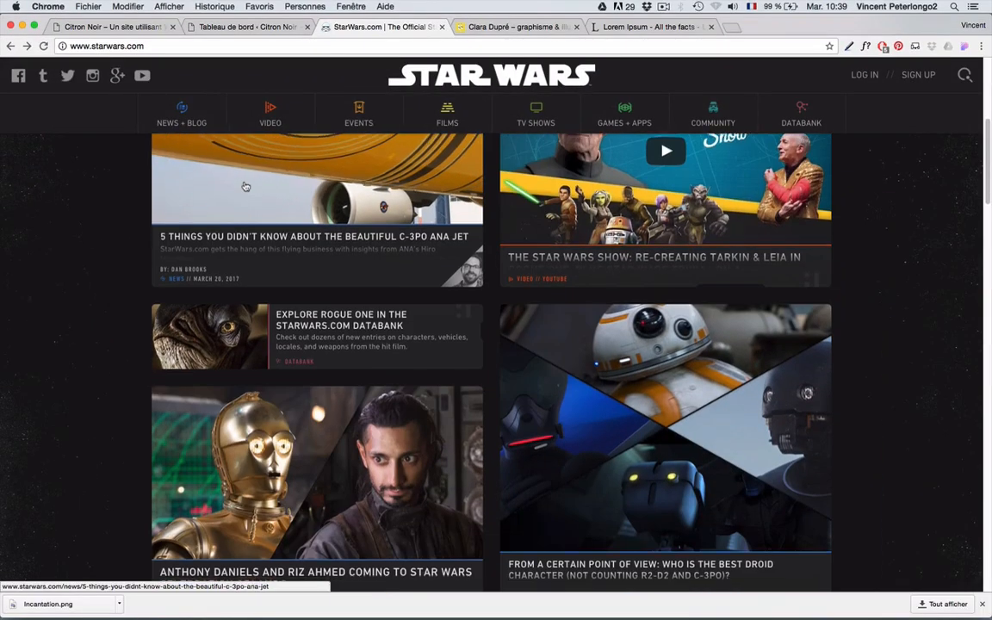
scroll(245, 186, down, 4)
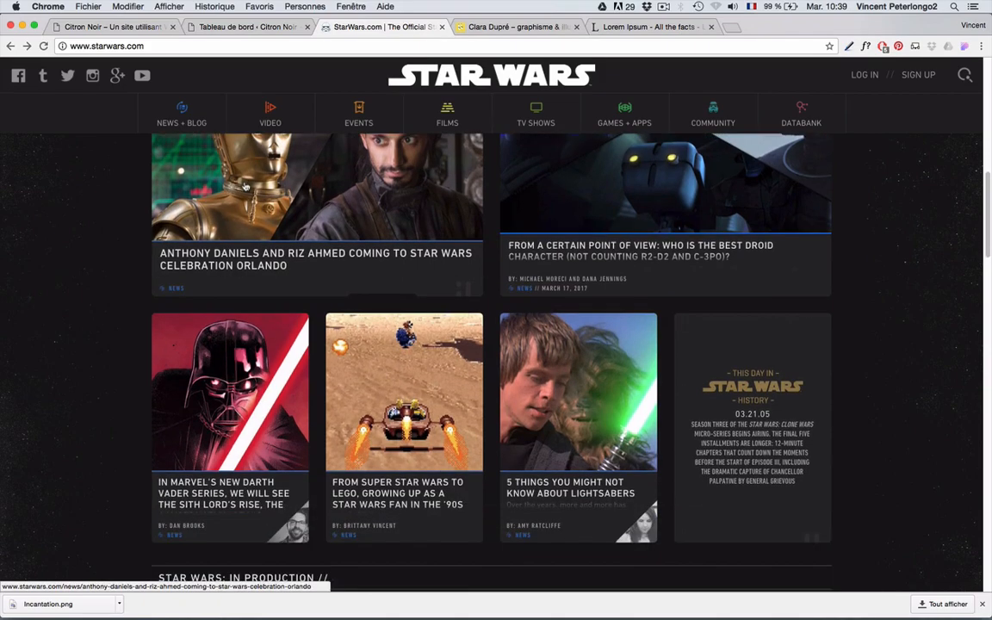
scroll(246, 186, down, 2)
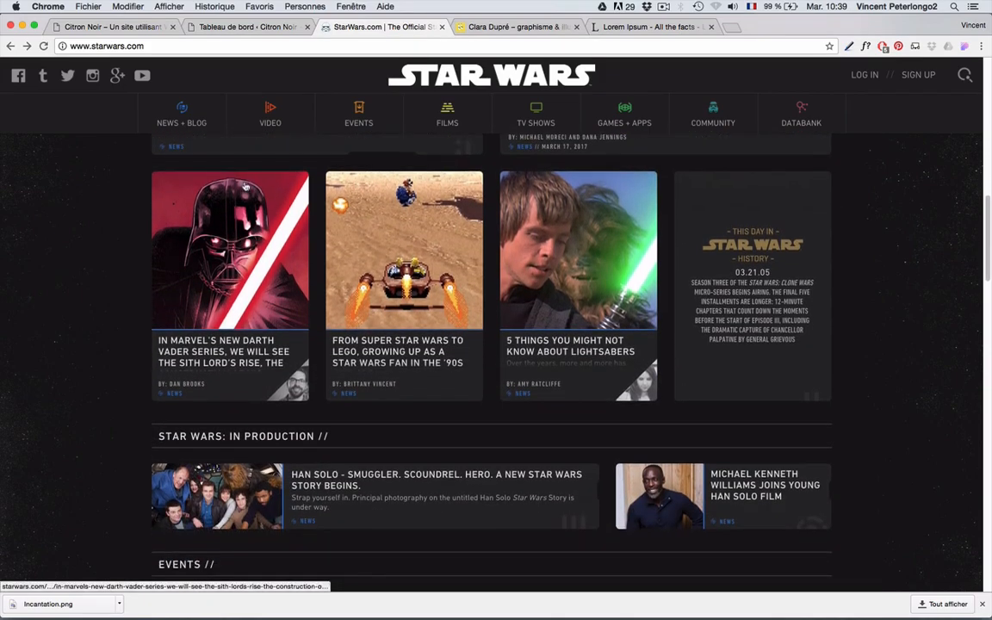
scroll(246, 186, down, 7)
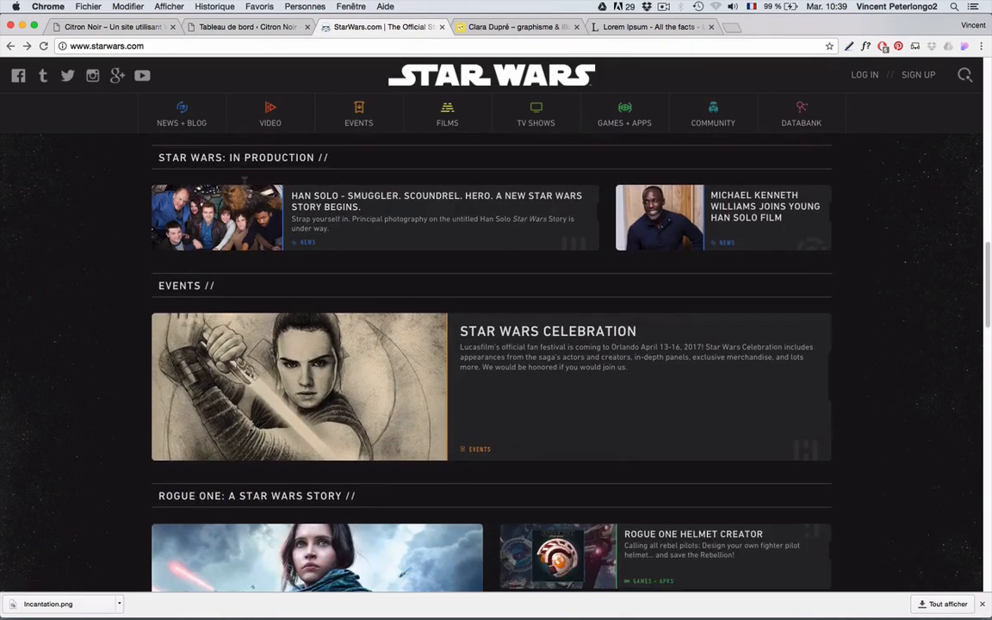
scroll(245, 186, down, 9)
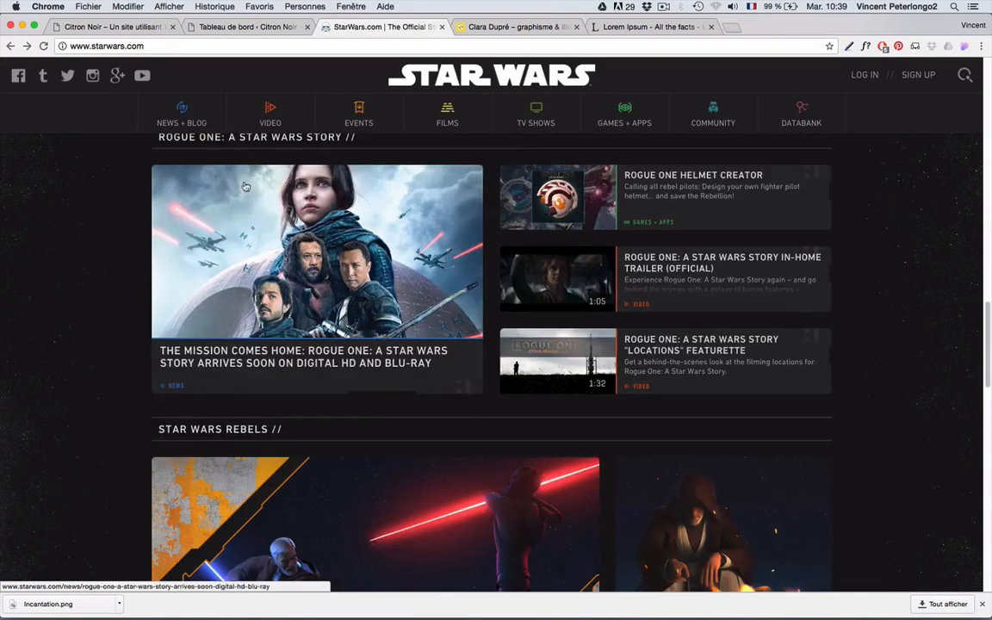
scroll(245, 186, down, 6)
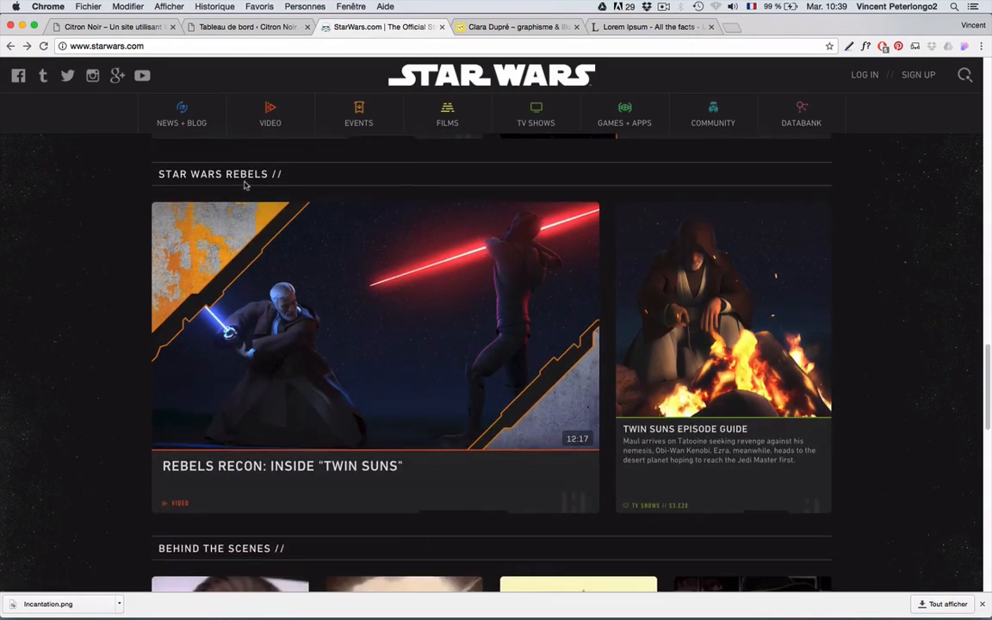
scroll(246, 186, down, 1)
scroll(245, 186, up, 20)
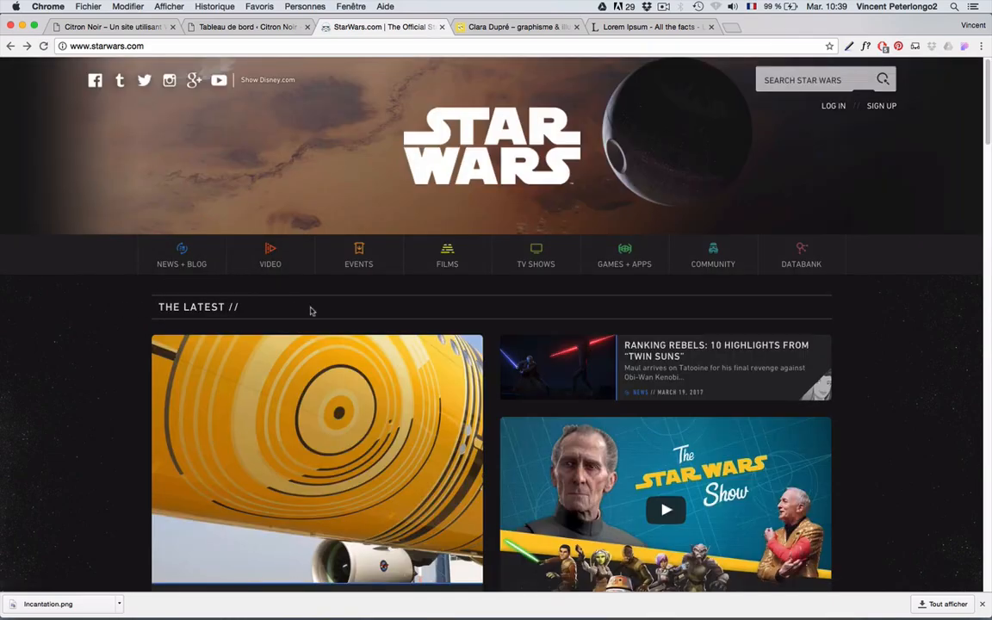
scroll(327, 383, down, 4)
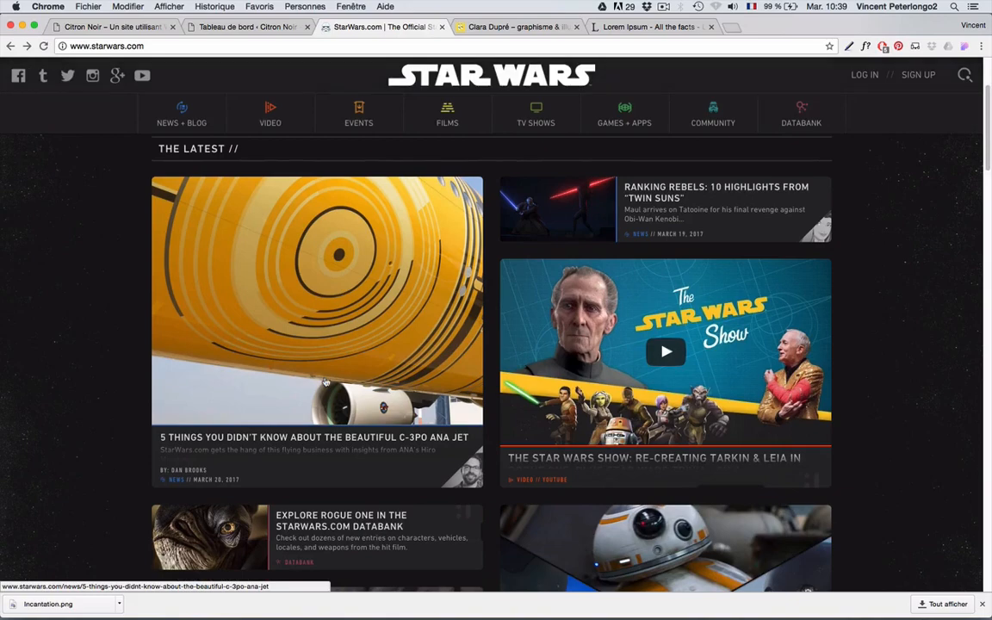
scroll(326, 383, down, 4)
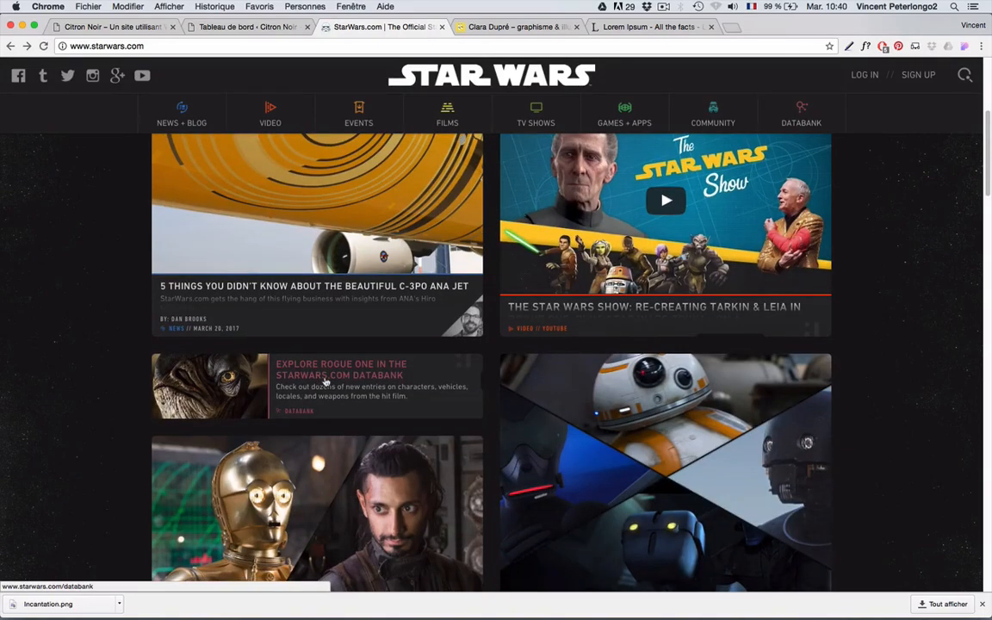
scroll(326, 383, up, 5)
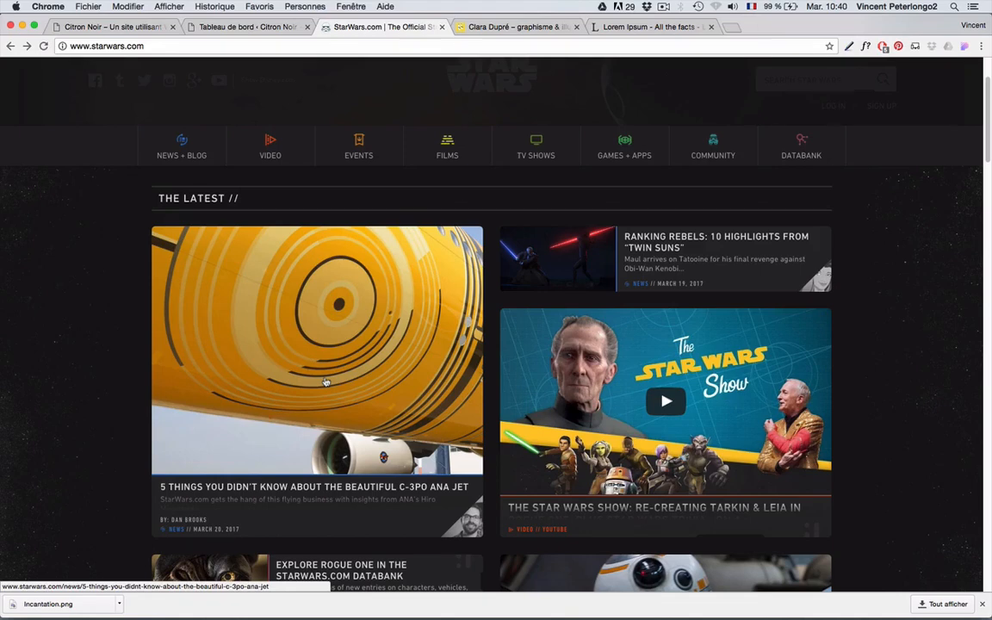
scroll(326, 382, up, 3)
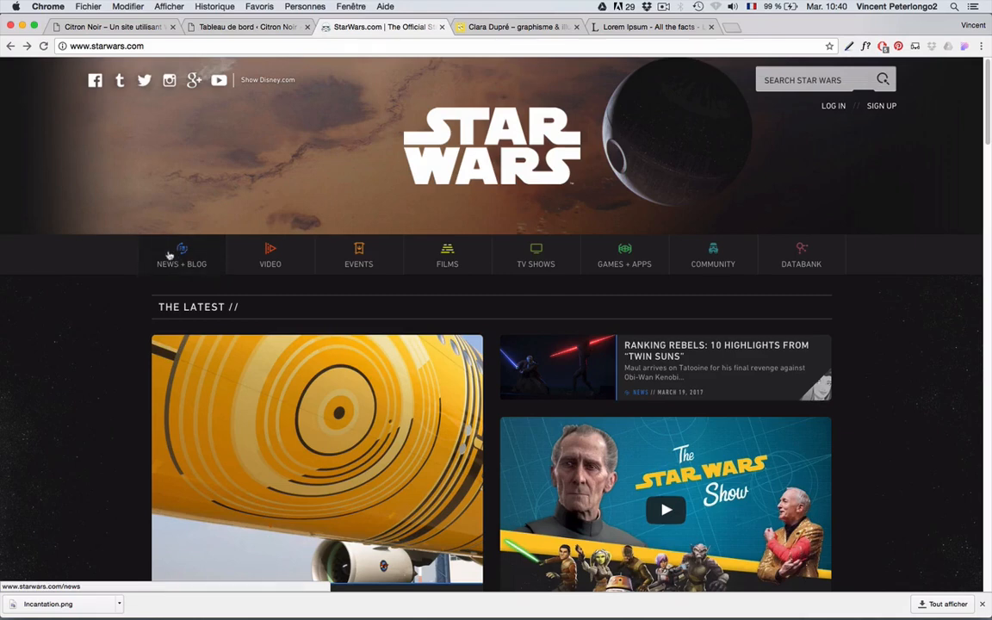
- Open StarWars.com's NEWS + BLOG section and scroll through its article list and back to the top
click(26, 46)
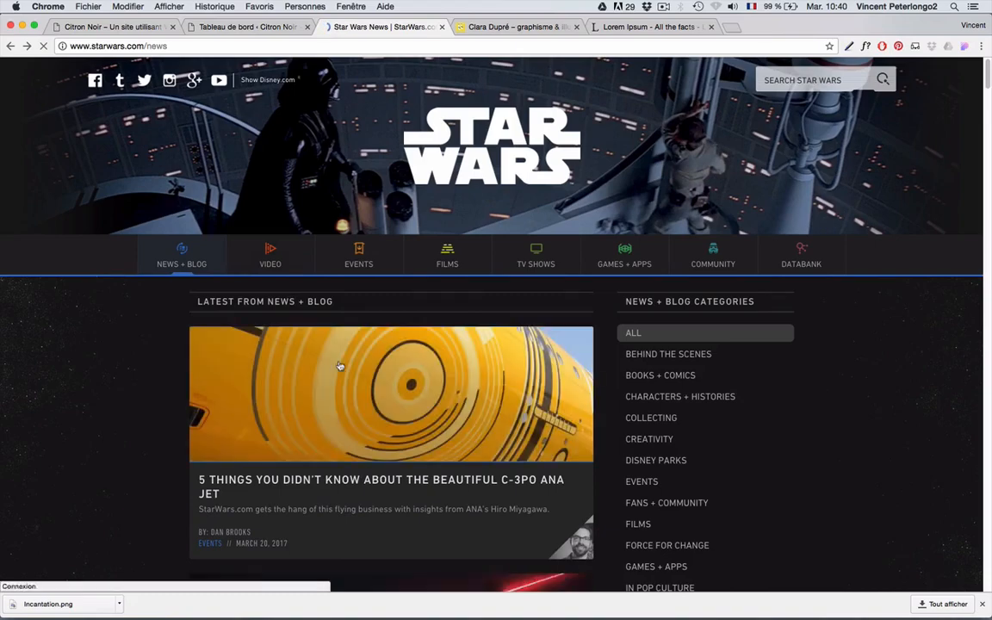
scroll(340, 366, down, 1)
scroll(341, 365, down, 5)
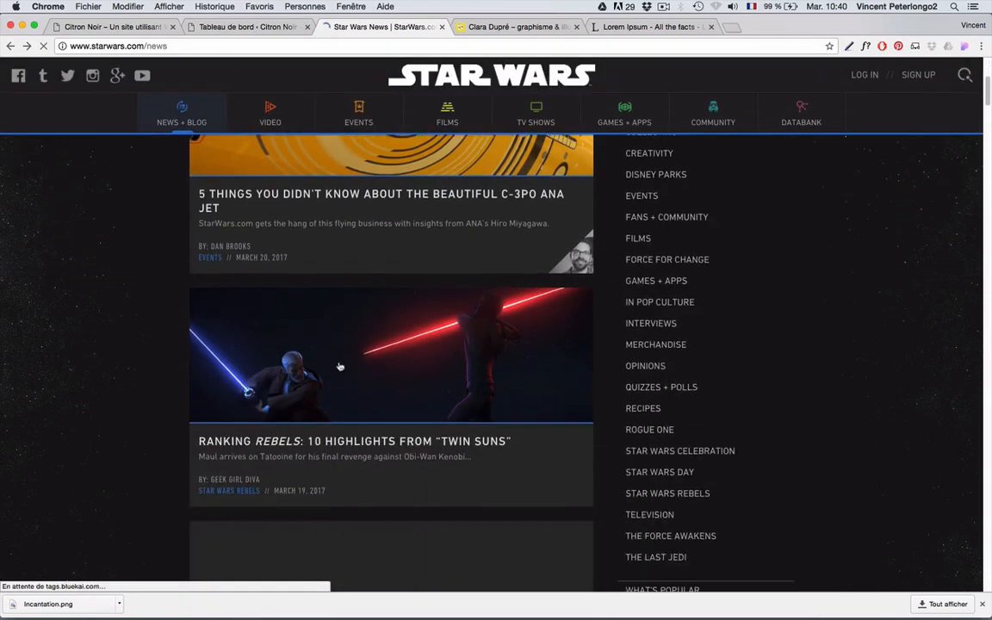
scroll(340, 365, down, 6)
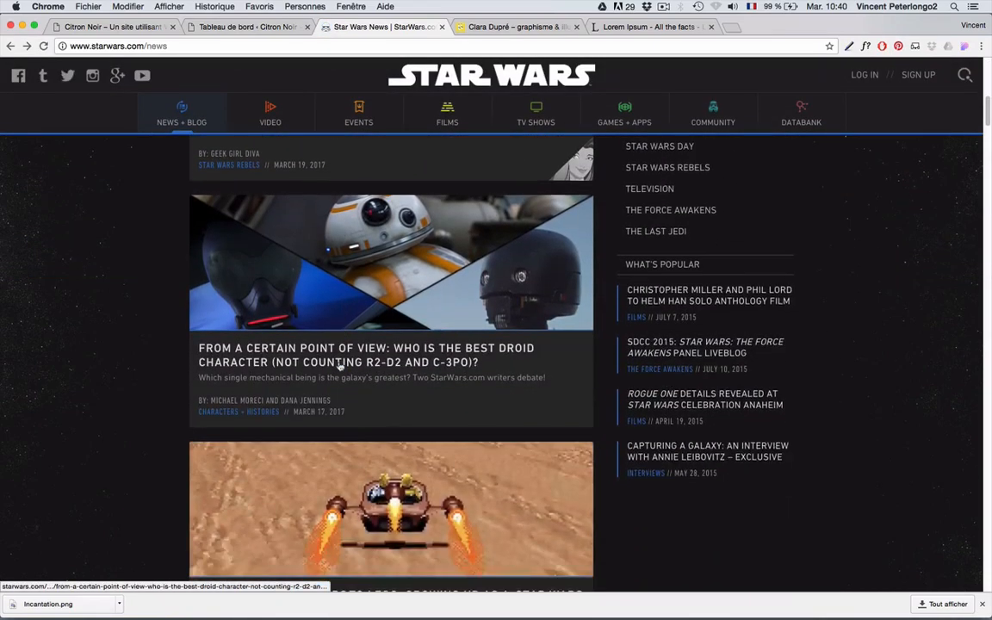
scroll(341, 366, down, 6)
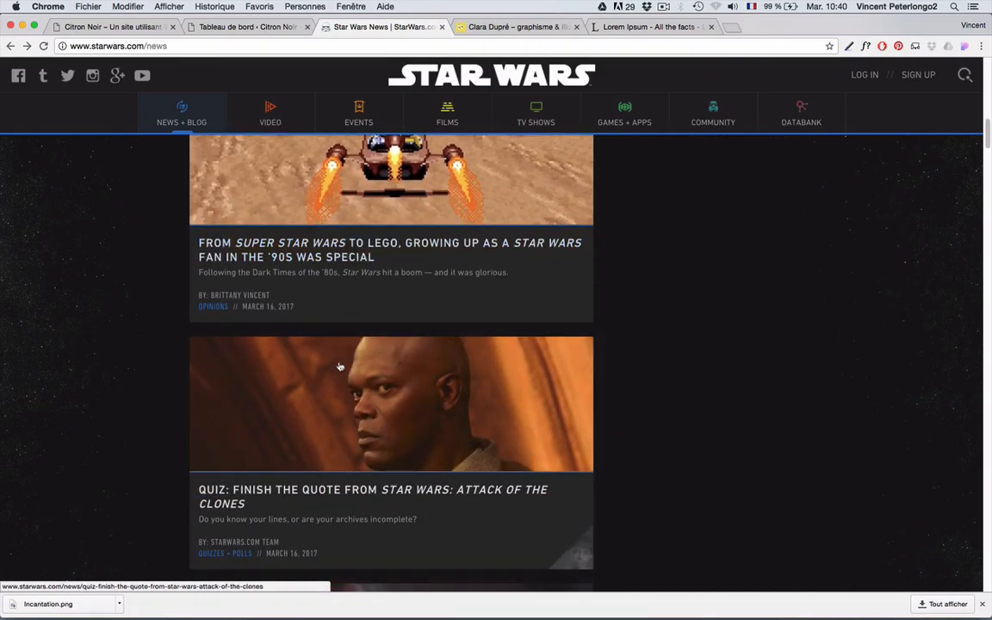
scroll(340, 366, down, 2)
scroll(340, 365, up, 20)
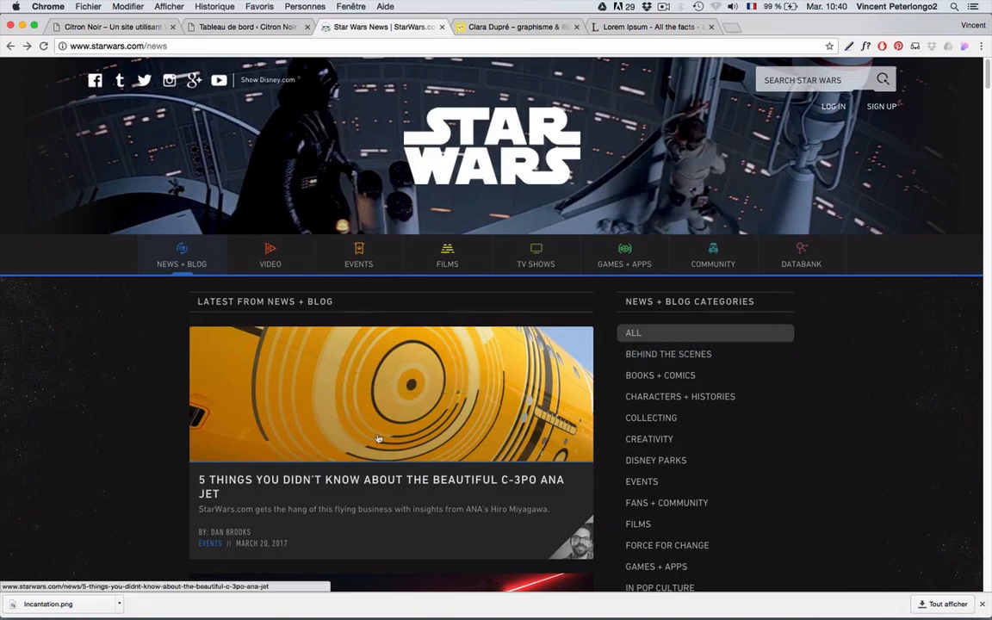
scroll(373, 437, down, 5)
scroll(374, 438, down, 2)
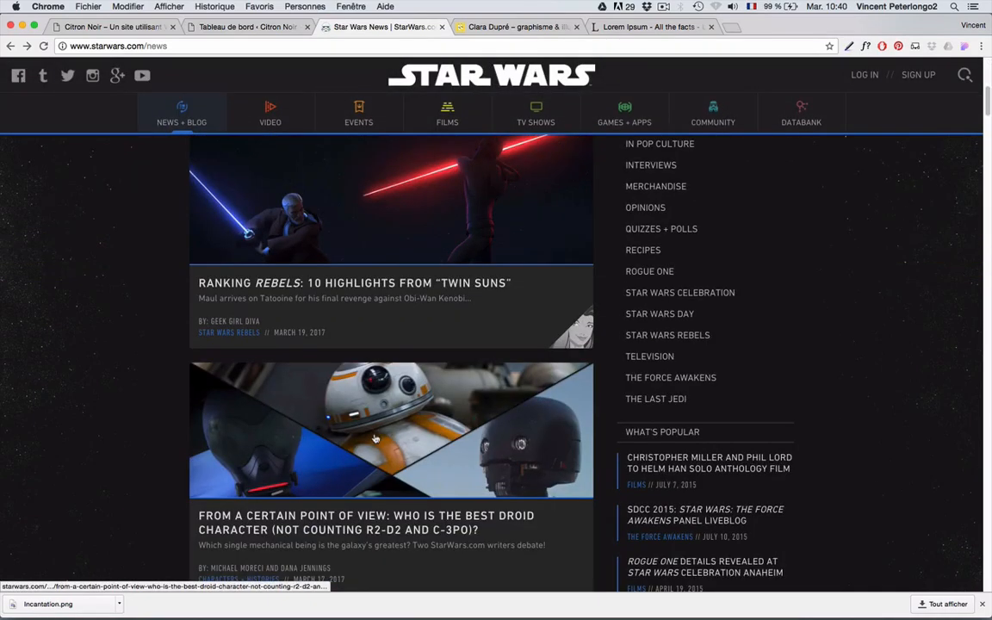
scroll(374, 438, up, 8)
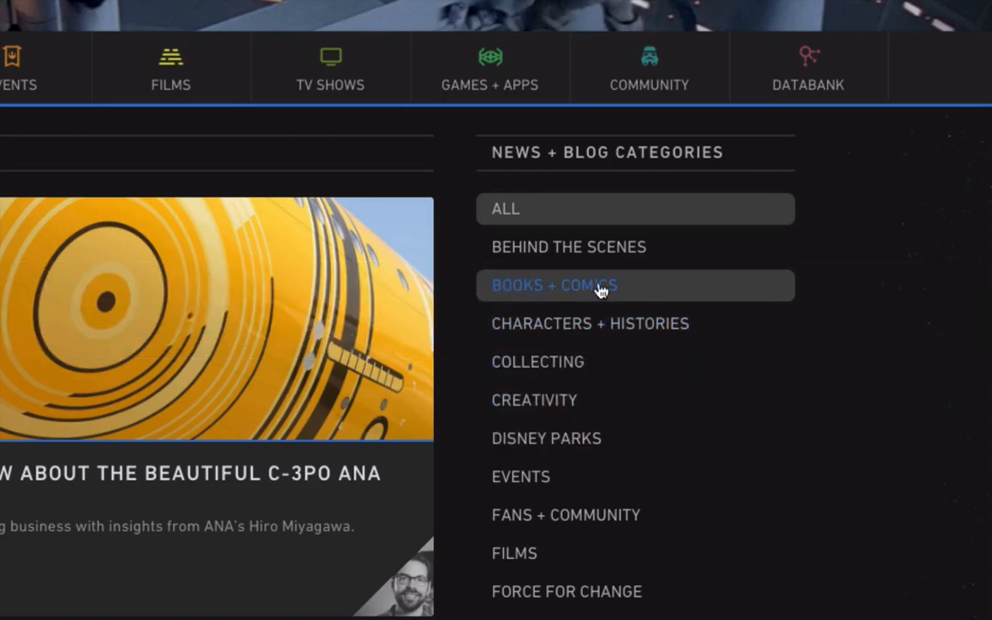
click(537, 290)
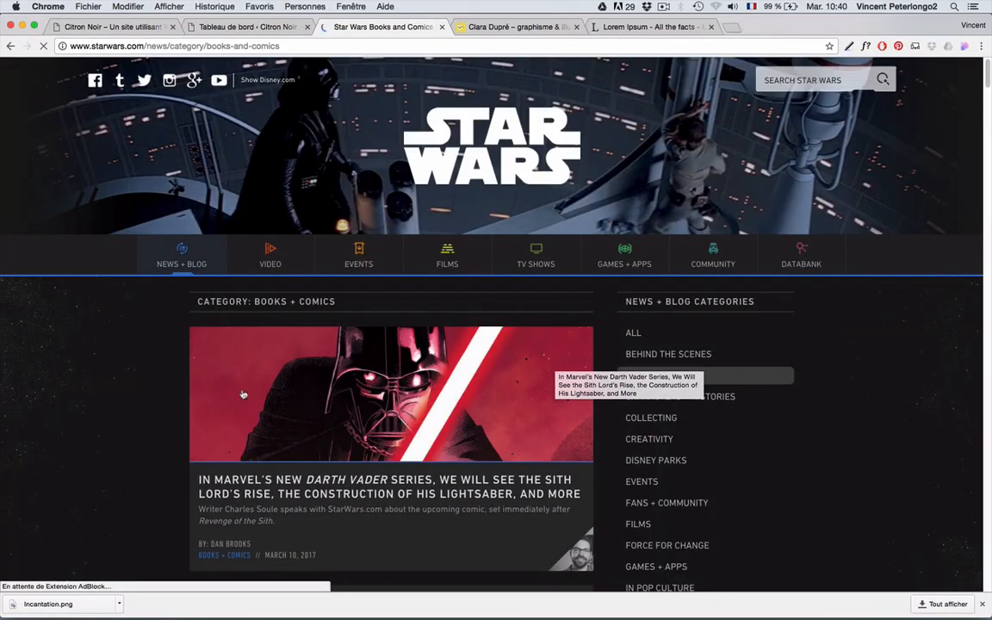
scroll(386, 410, down, 5)
scroll(386, 409, up, 5)
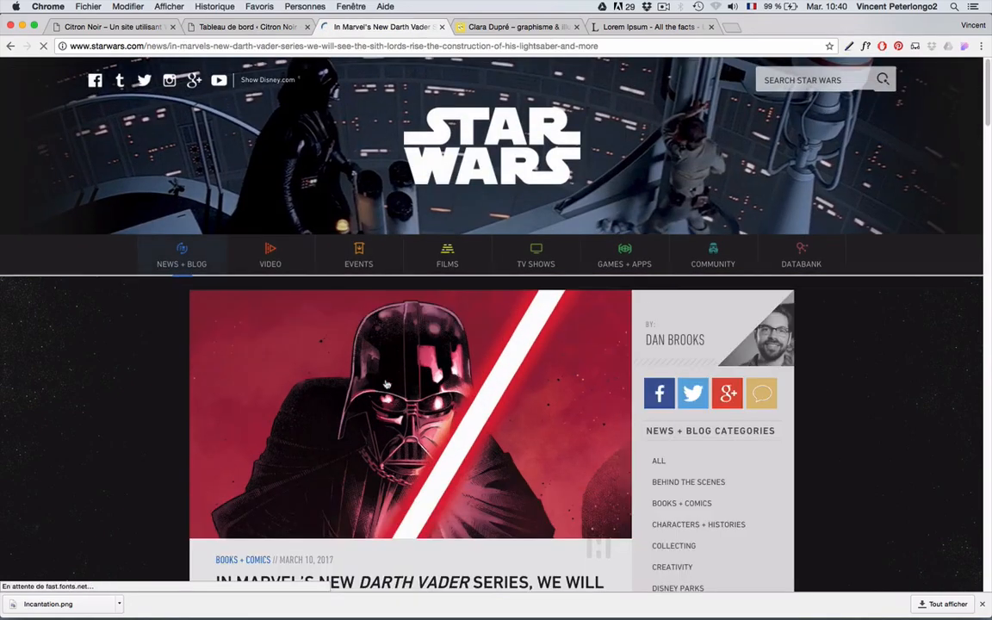
scroll(386, 385, down, 5)
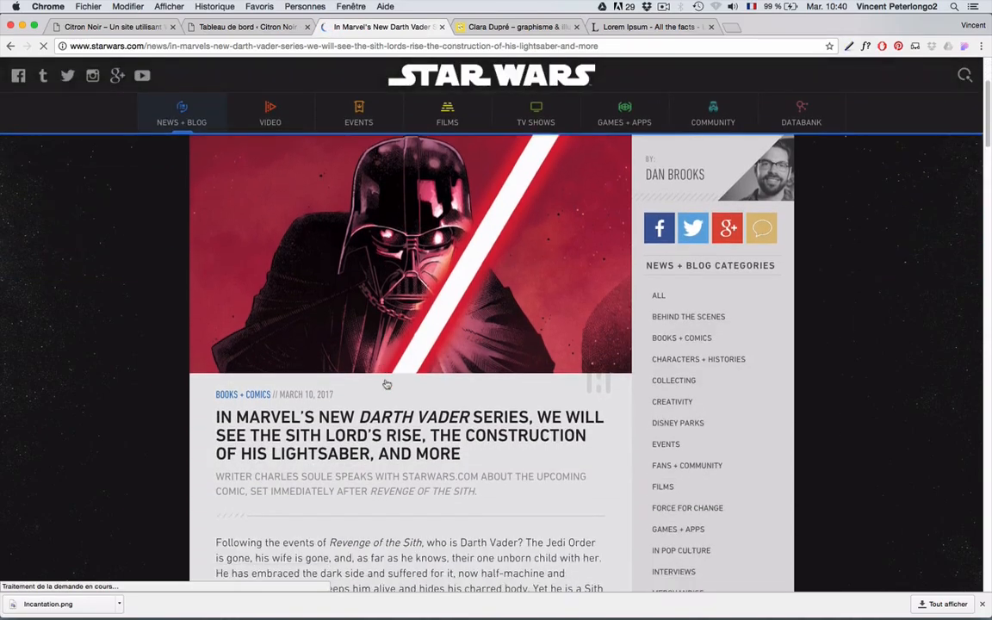
scroll(386, 385, down, 12)
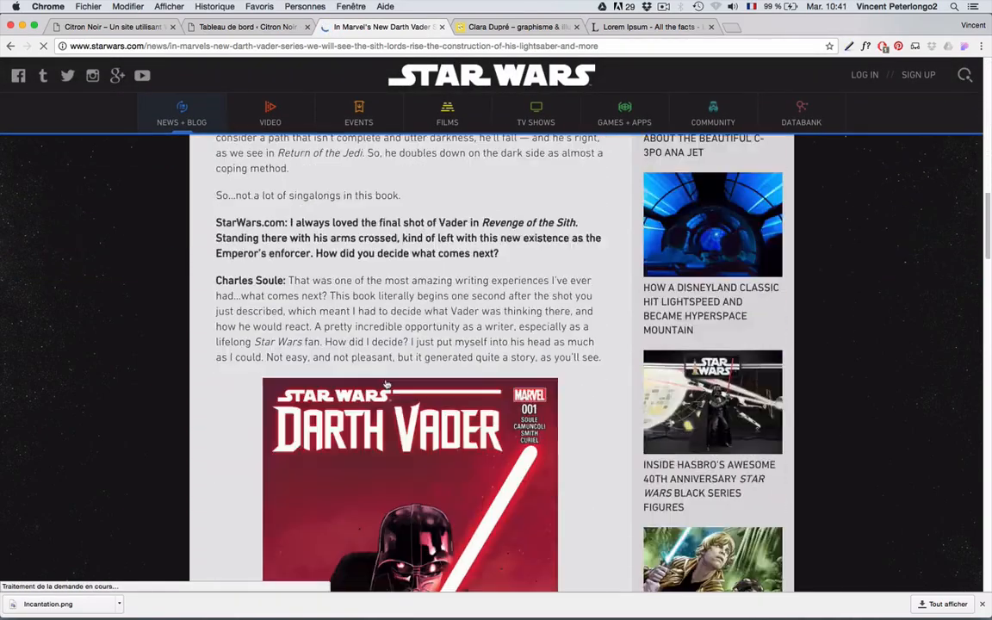
scroll(386, 385, down, 14)
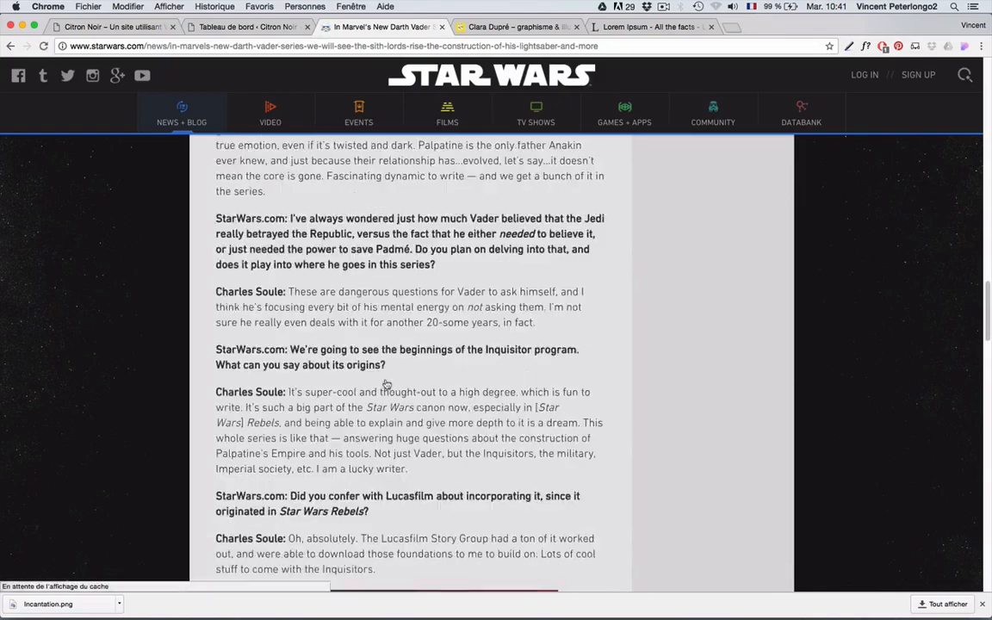
scroll(386, 385, down, 15)
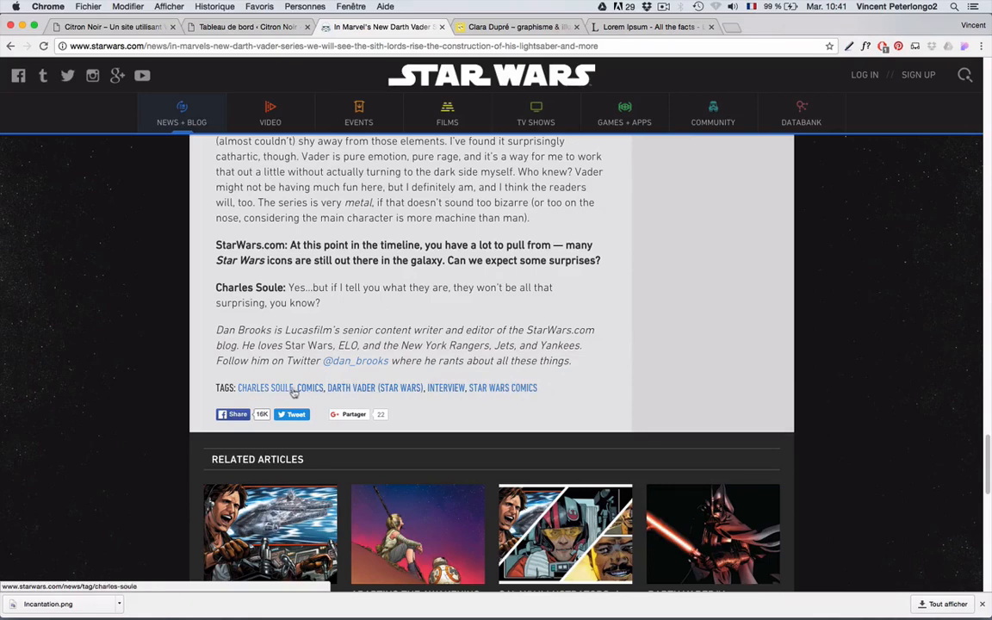
click(355, 389)
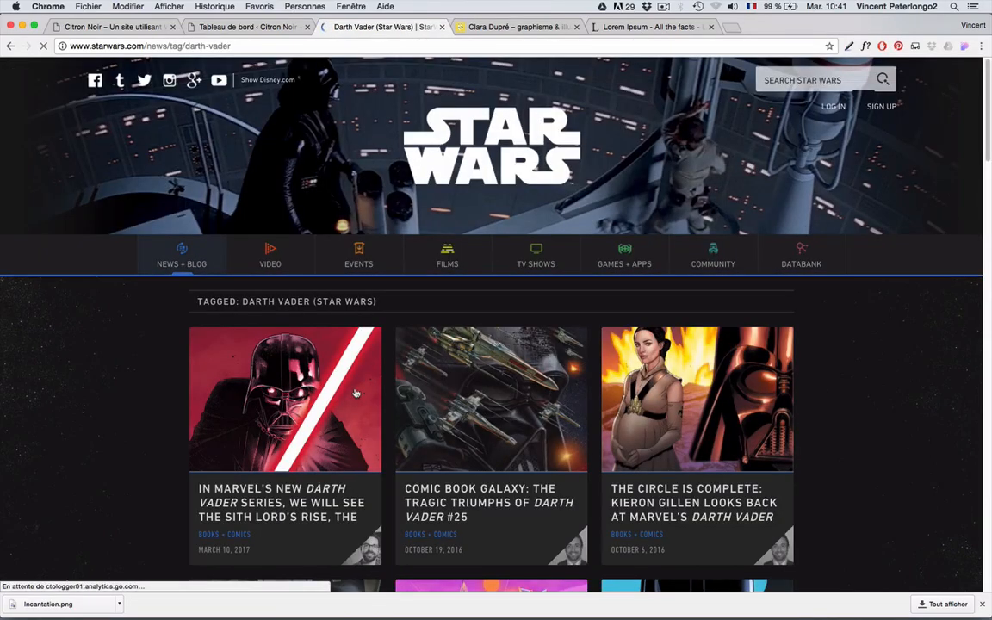
scroll(356, 393, down, 5)
scroll(375, 394, down, 4)
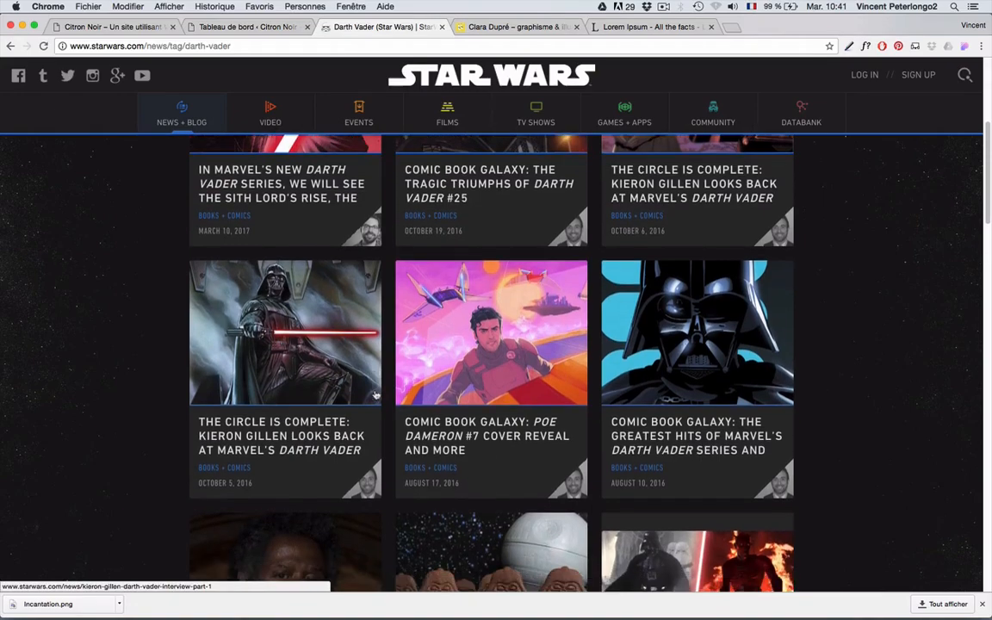
scroll(376, 395, up, 4)
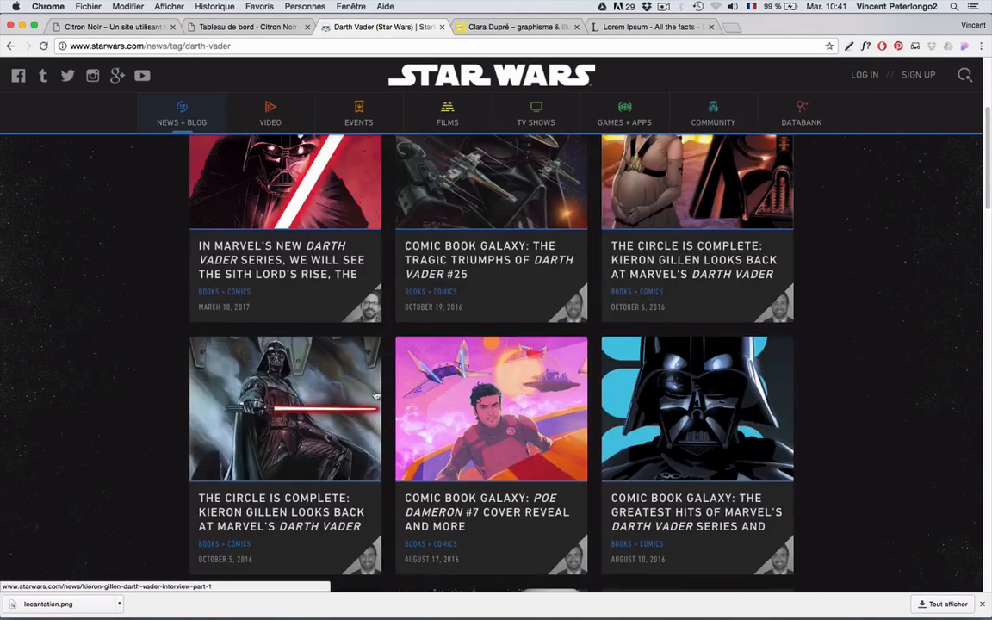
click(12, 47)
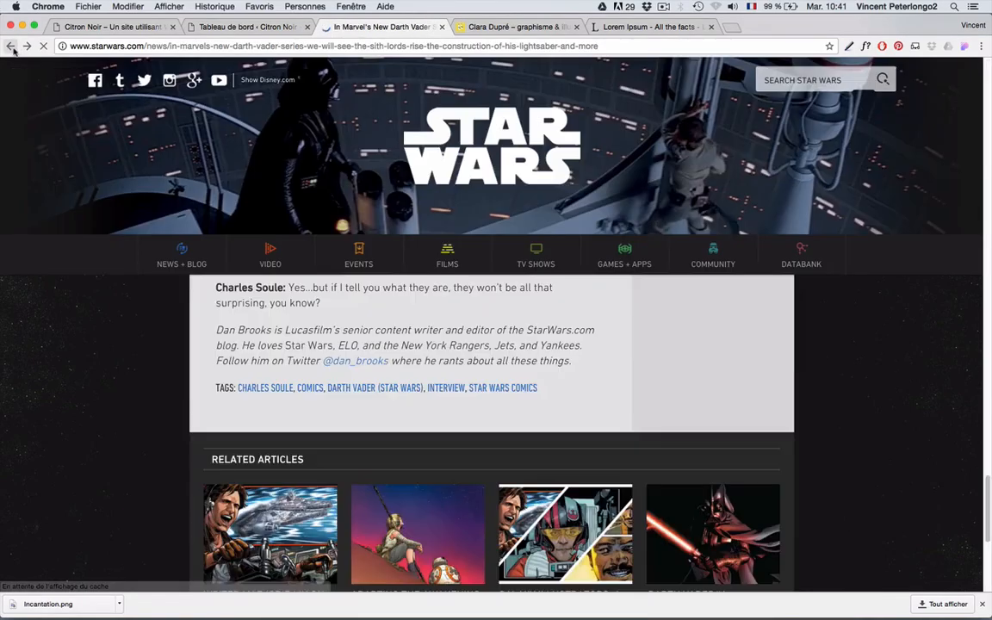
scroll(253, 425, down, 4)
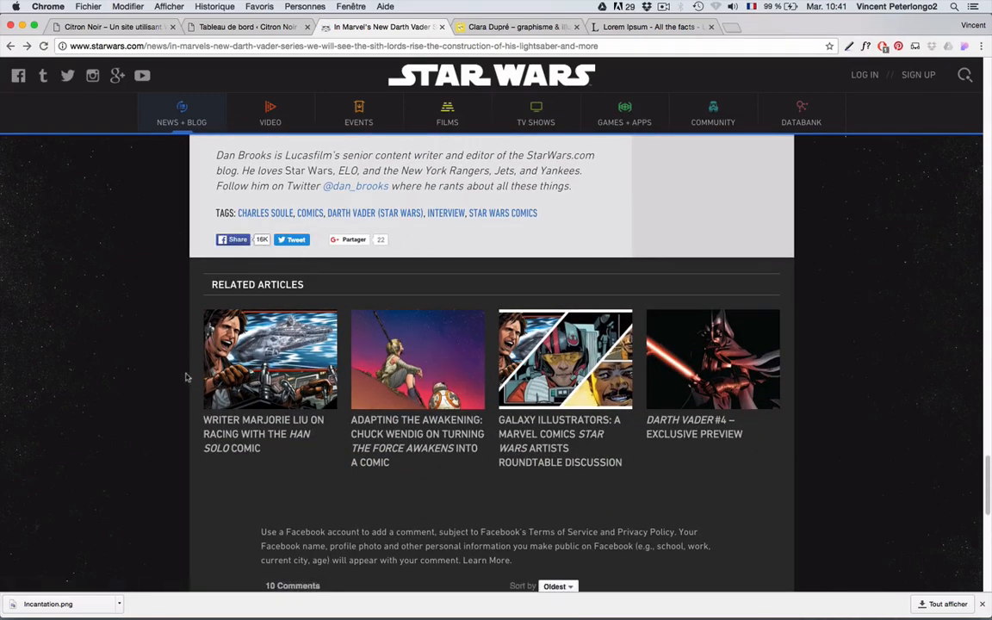
scroll(425, 410, down, 5)
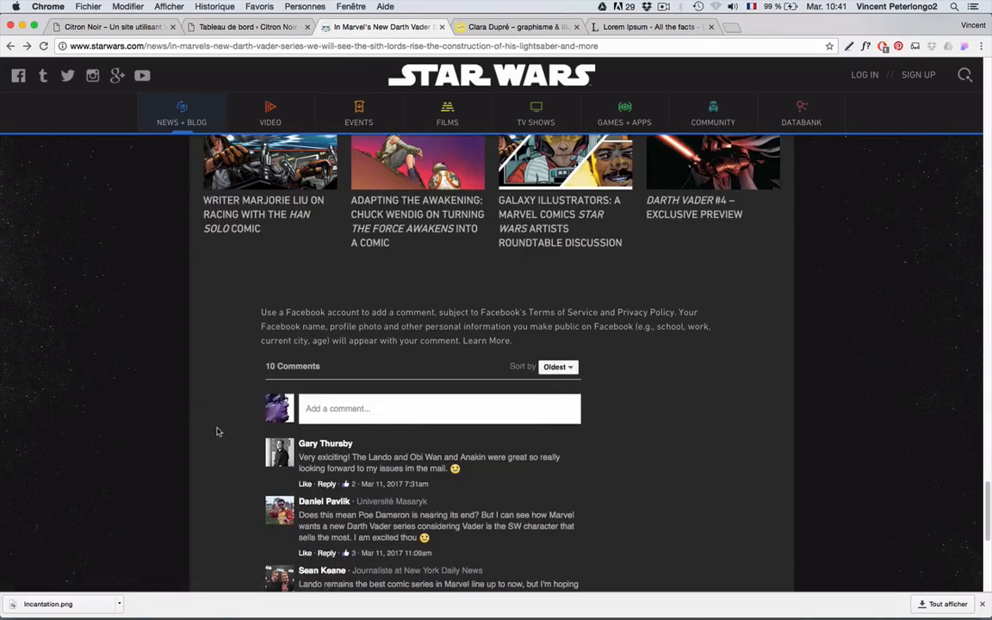
scroll(415, 402, up, 15)
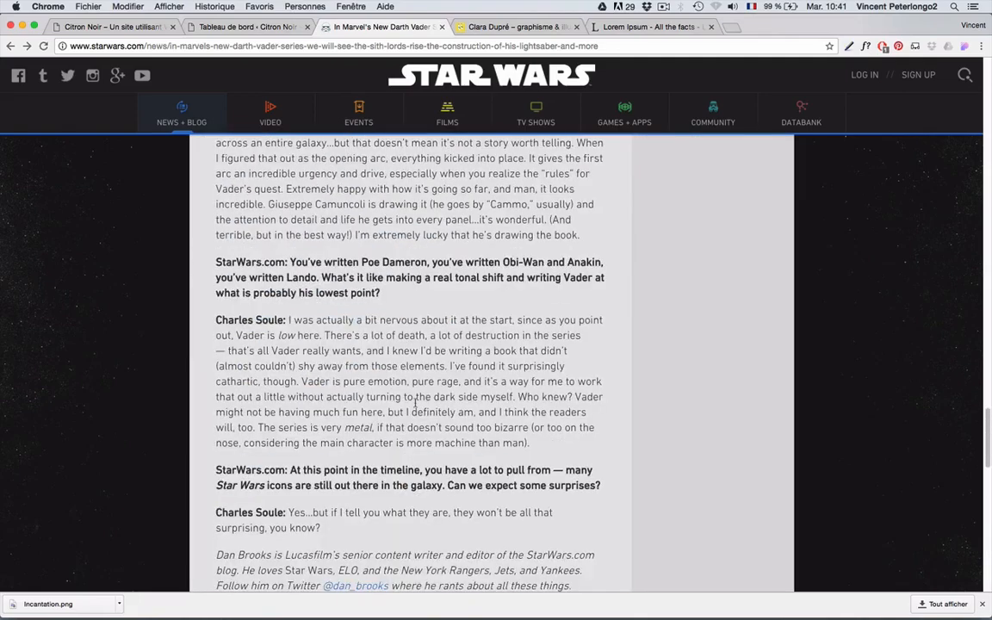
- Bring the illustrator's portfolio forward and view the La revue l'Éléphant 18 project page
click(525, 26)
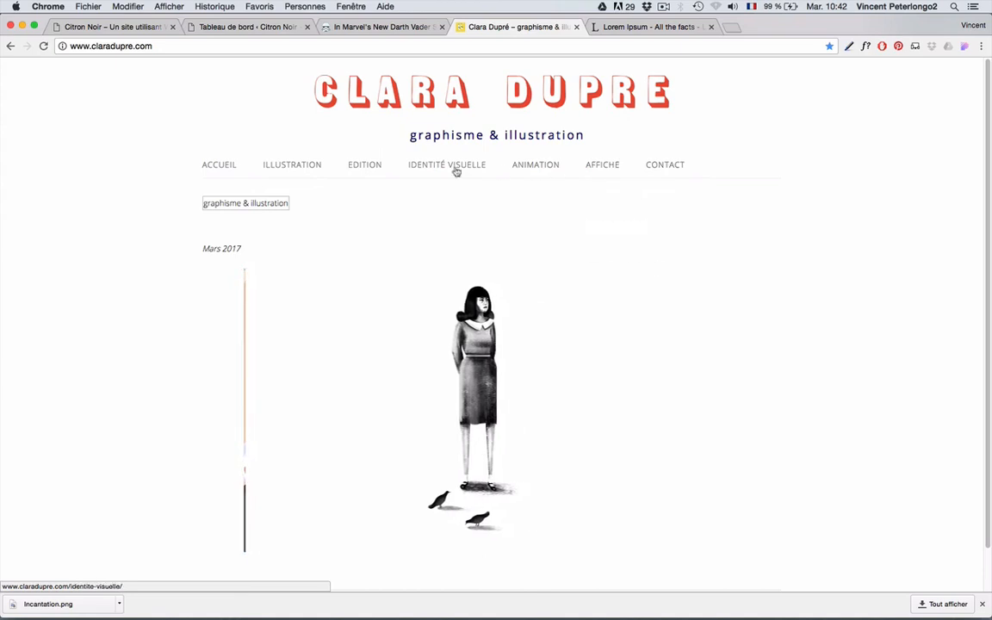
mouse_move(249, 167)
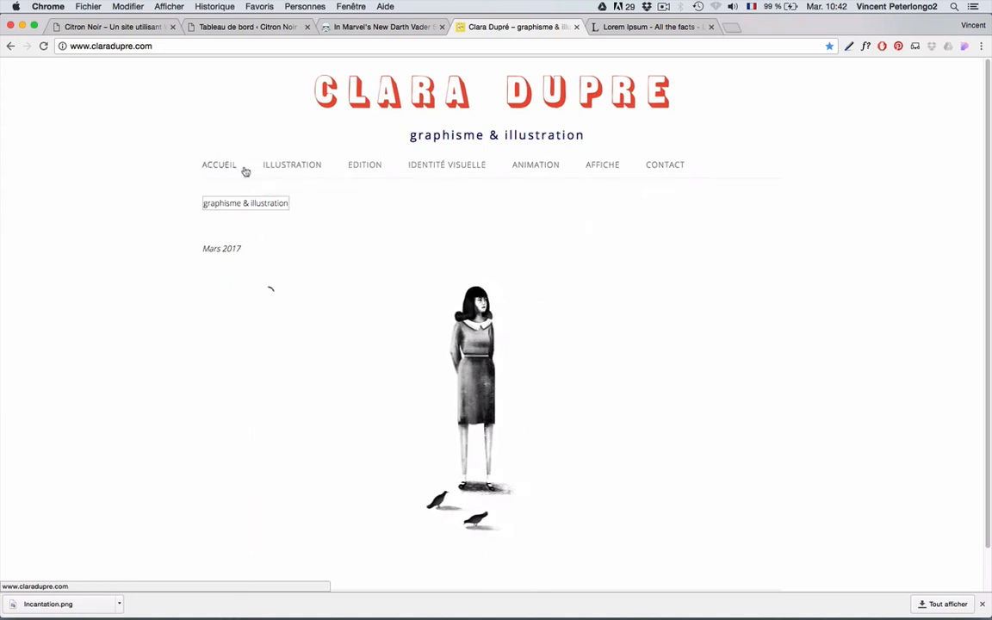
mouse_move(281, 173)
mouse_move(368, 173)
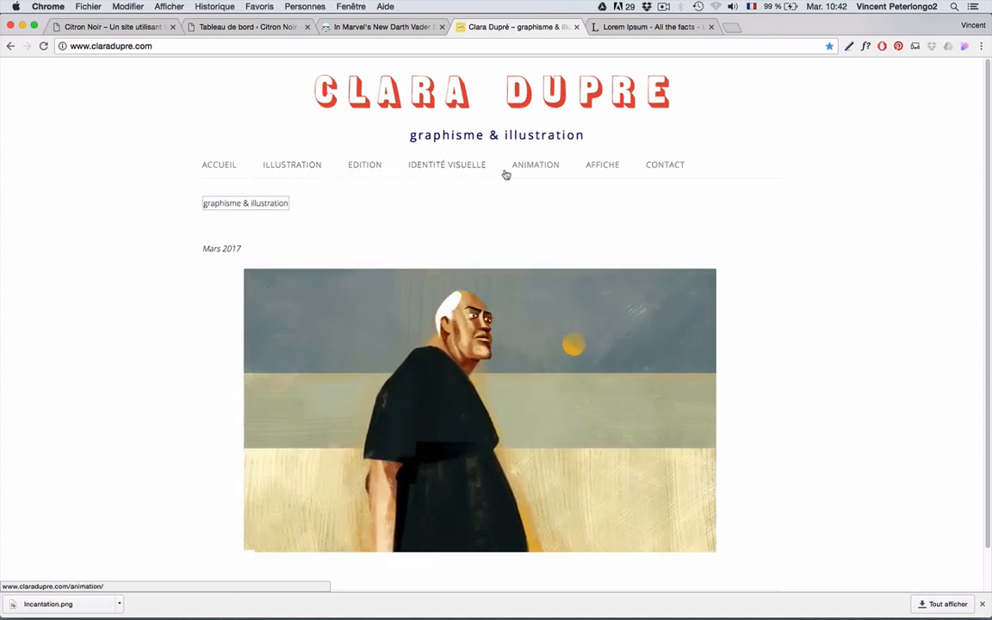
mouse_move(529, 173)
mouse_move(651, 171)
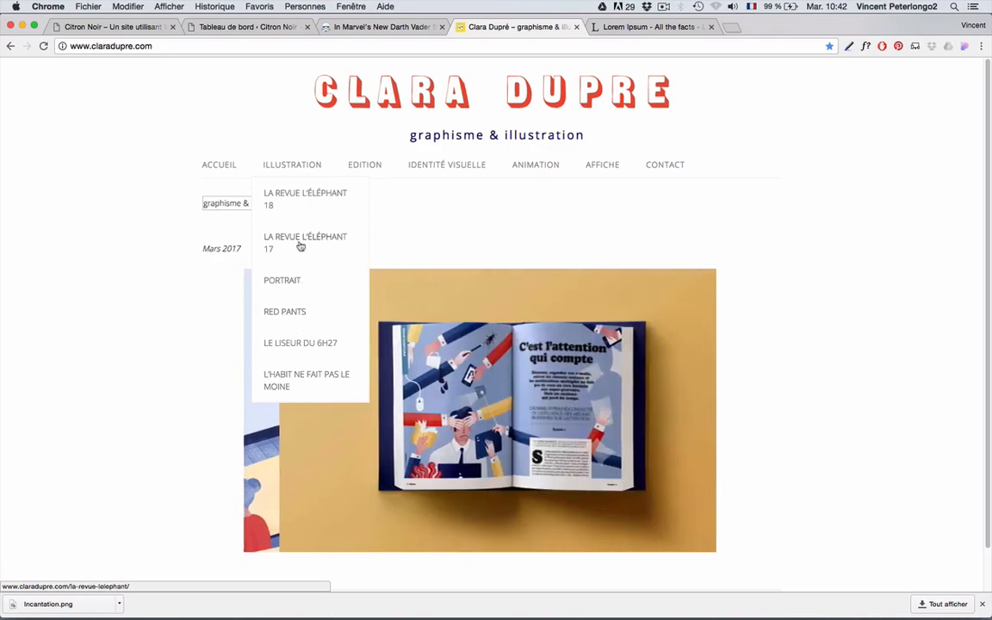
click(302, 197)
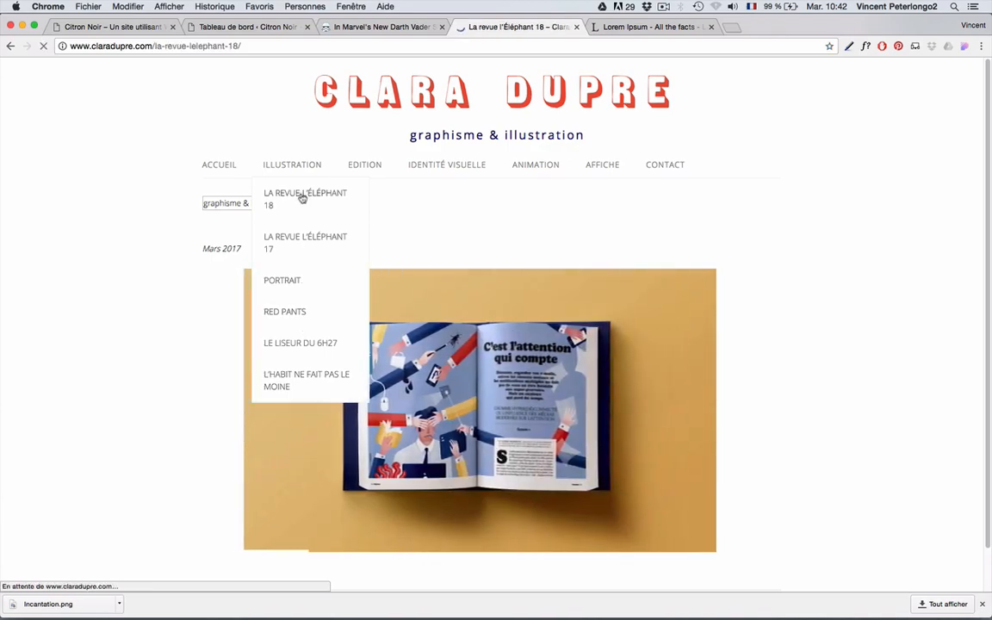
scroll(357, 350, down, 10)
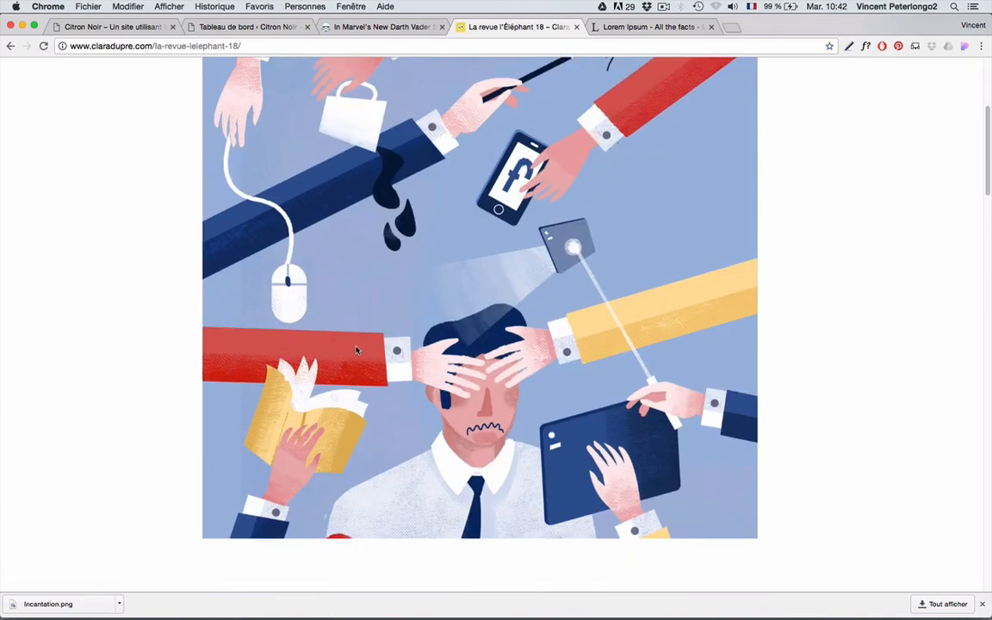
scroll(356, 349, up, 10)
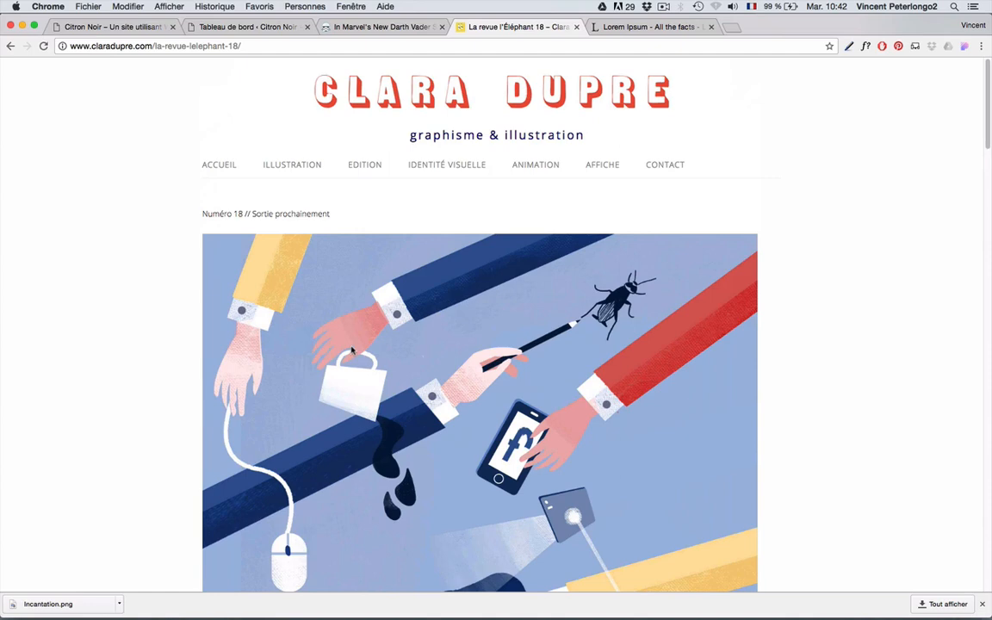
- Browse the Identité visuelle MNAAG graphic charter project, then go to the portfolio's Contact page
click(447, 168)
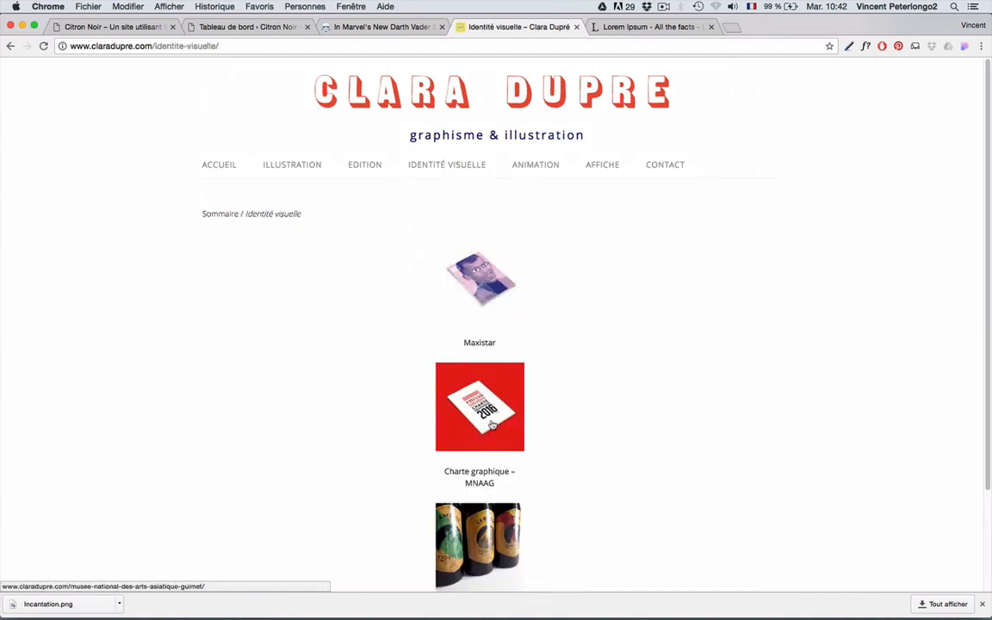
click(492, 425)
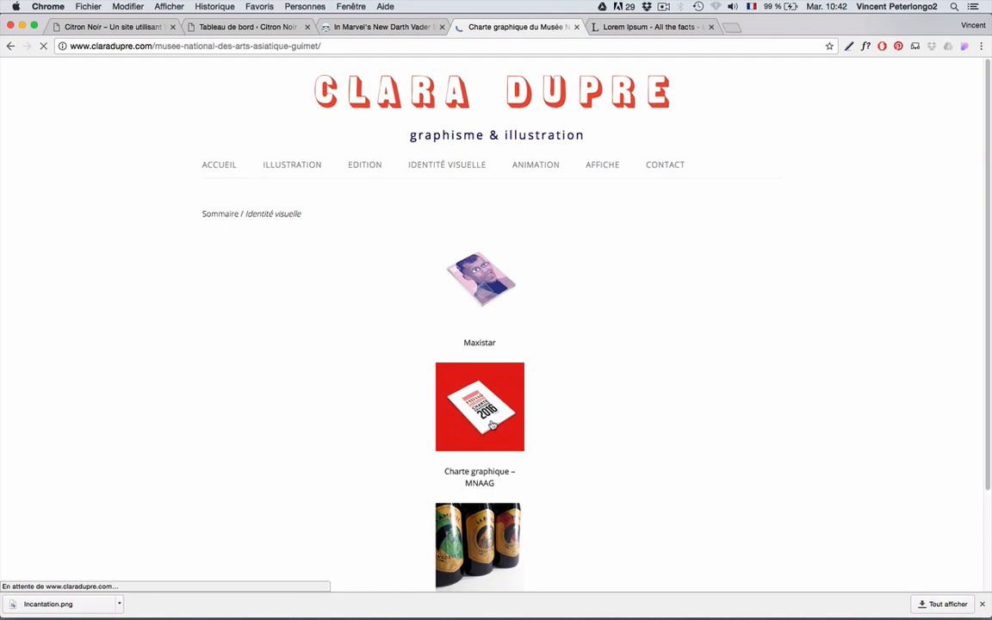
scroll(492, 423, down, 10)
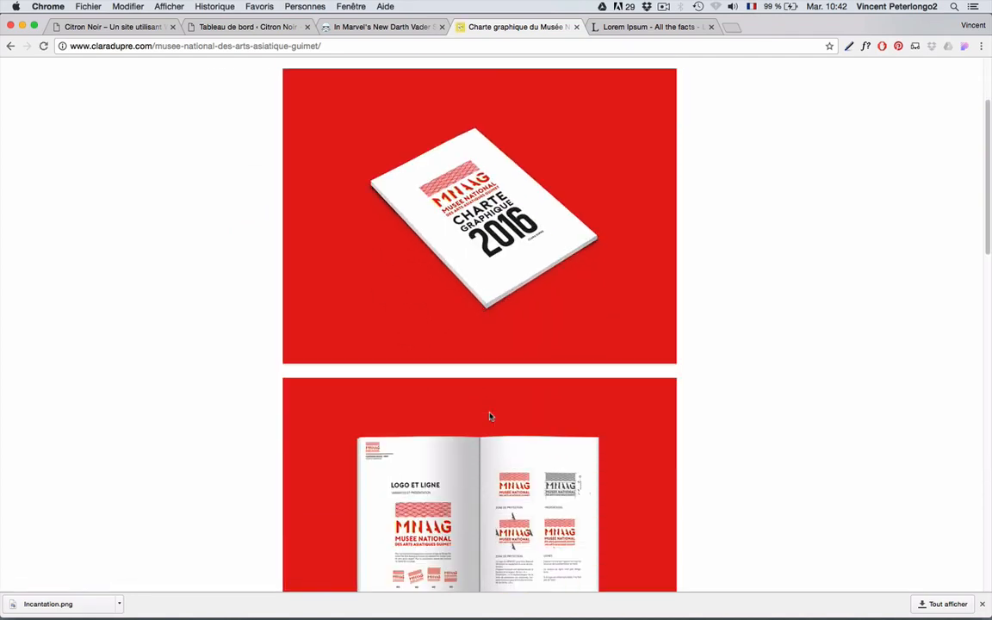
scroll(489, 417, down, 2)
scroll(489, 417, up, 9)
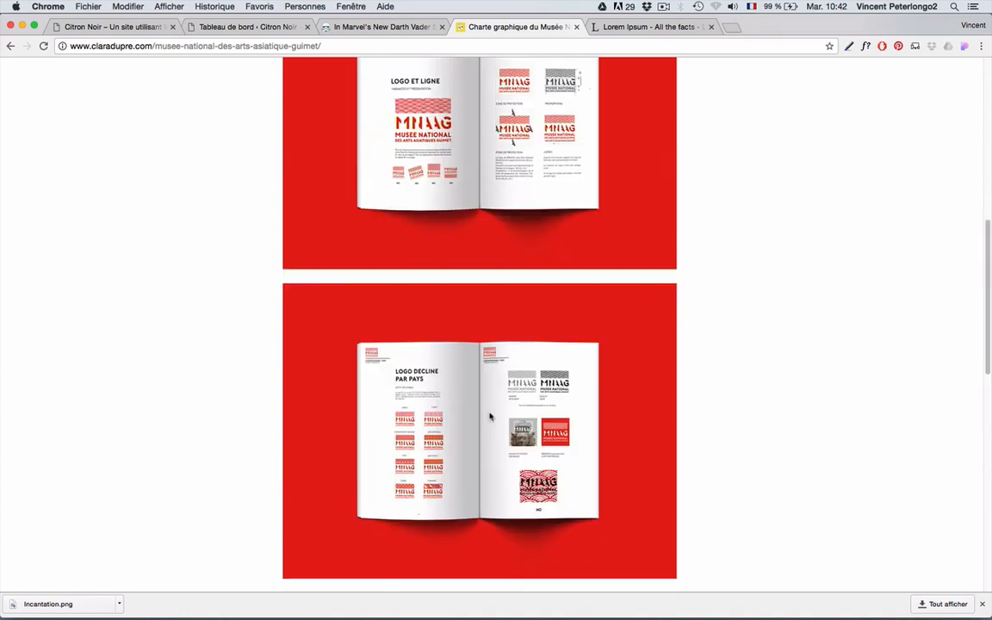
scroll(489, 417, up, 3)
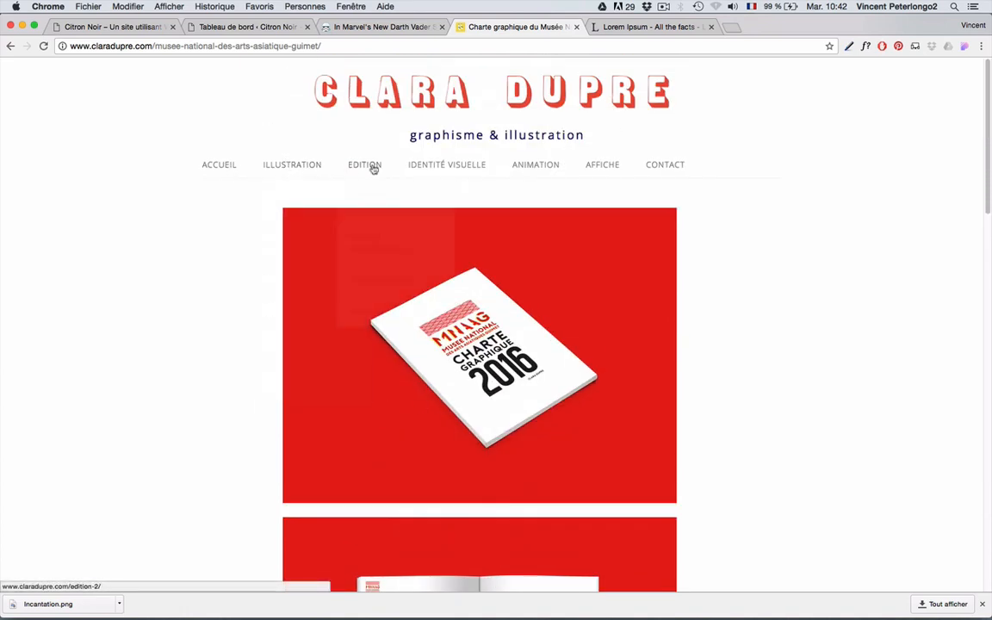
mouse_move(594, 169)
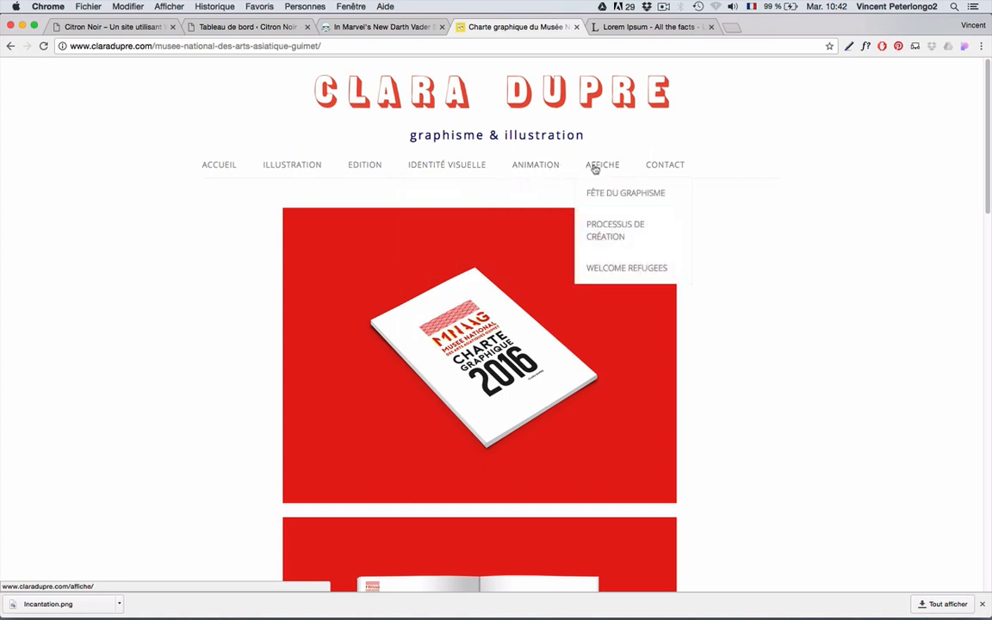
click(666, 164)
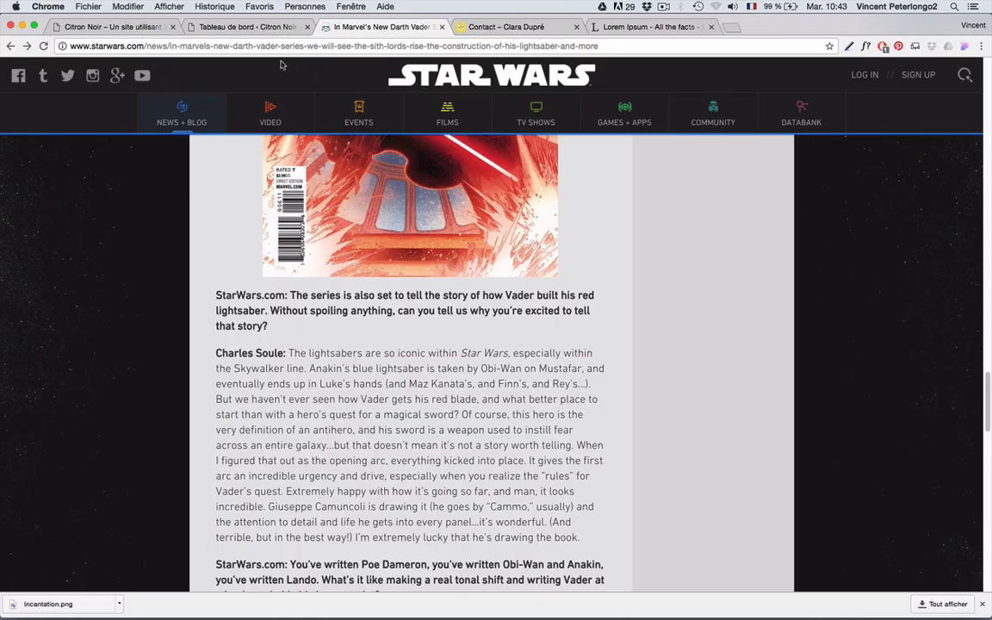
- Return to the StarWars.com News + Blog front page and scroll its latest articles down and back up
click(177, 117)
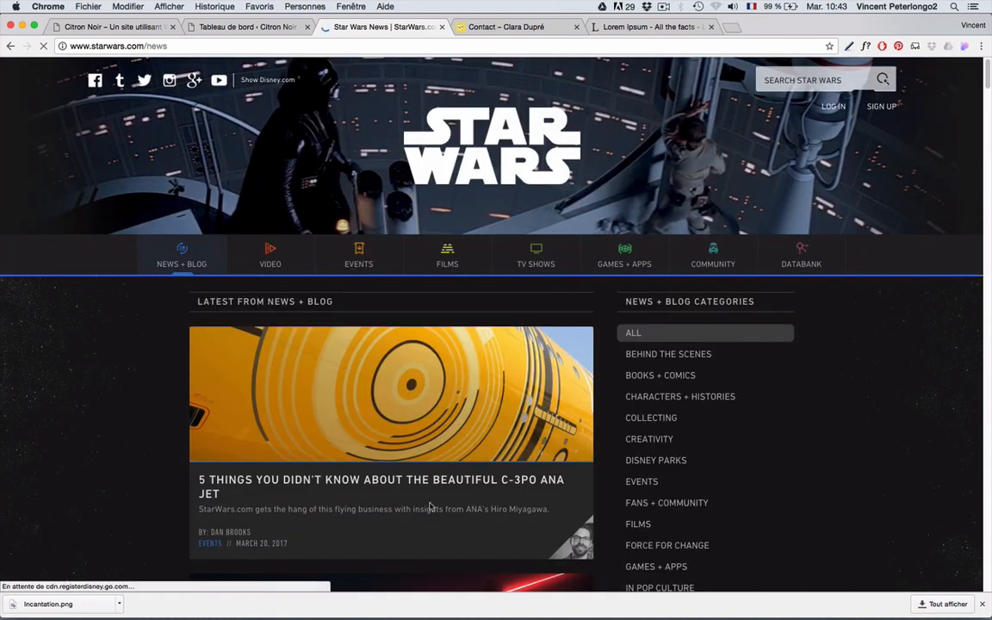
scroll(370, 396, down, 2)
scroll(370, 386, down, 6)
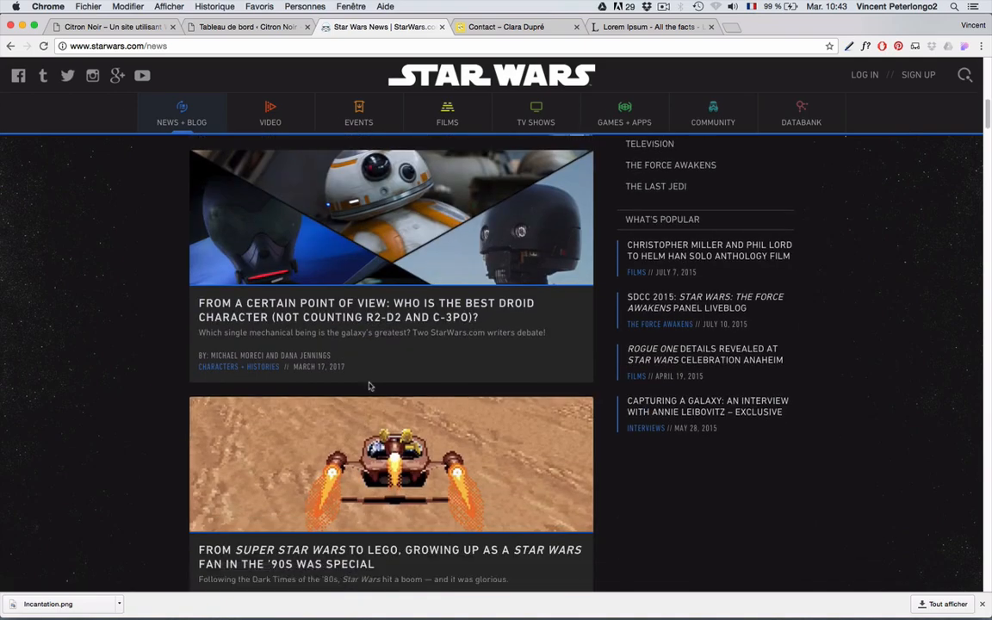
scroll(370, 388, up, 5)
scroll(370, 387, up, 4)
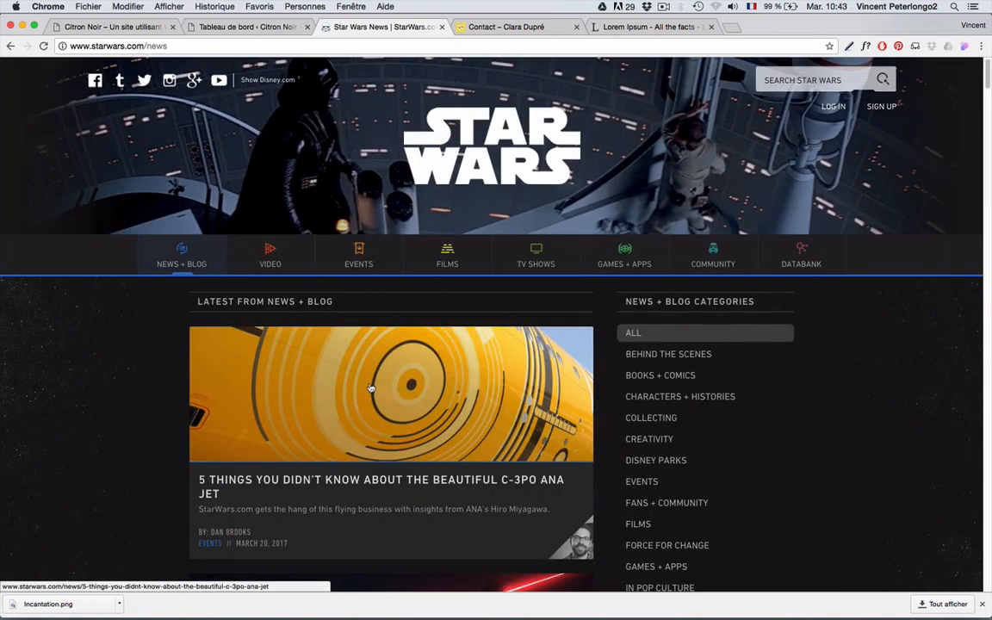
- Bring the portfolio forward, browse Identité visuelle, Edition and Animation, then open the AFFICHE poster page
click(497, 28)
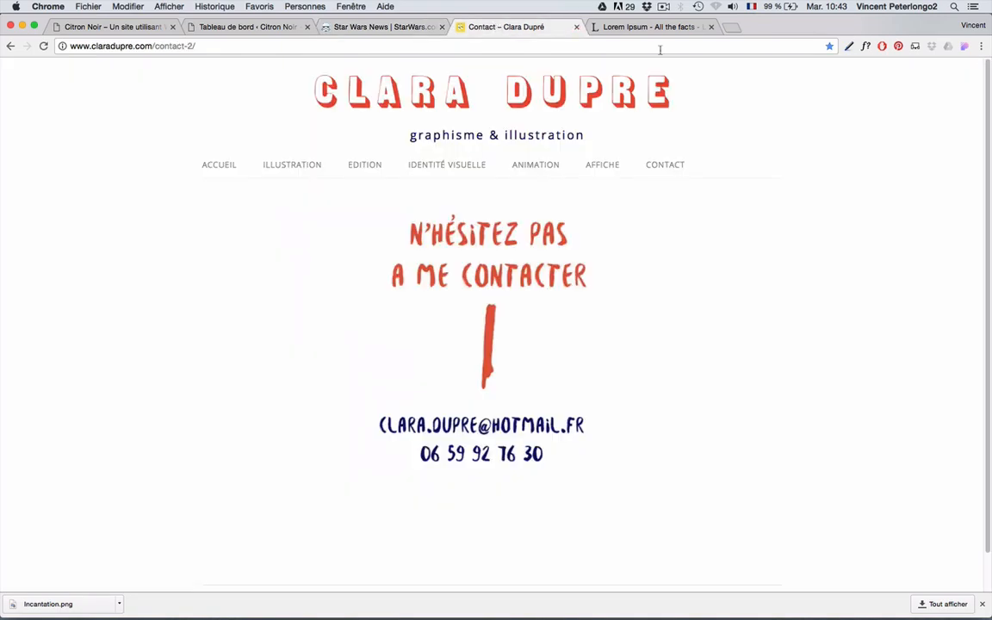
click(434, 165)
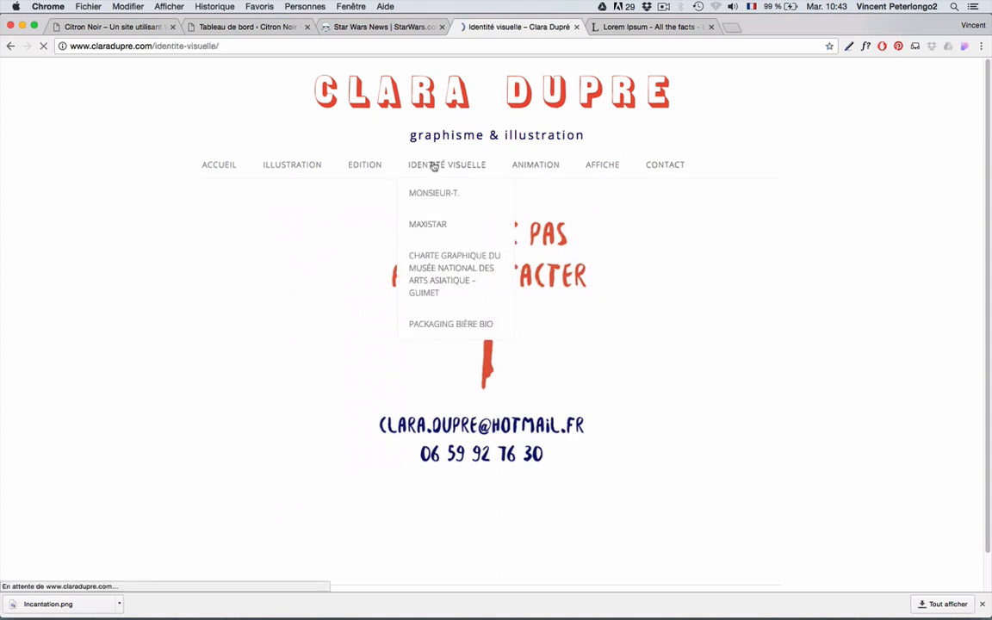
click(365, 165)
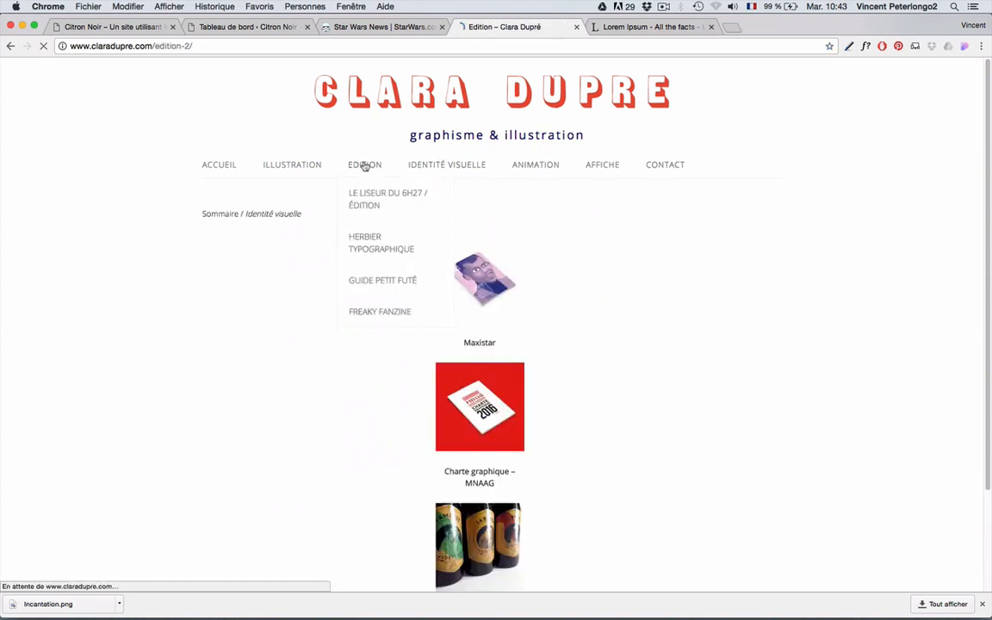
click(522, 166)
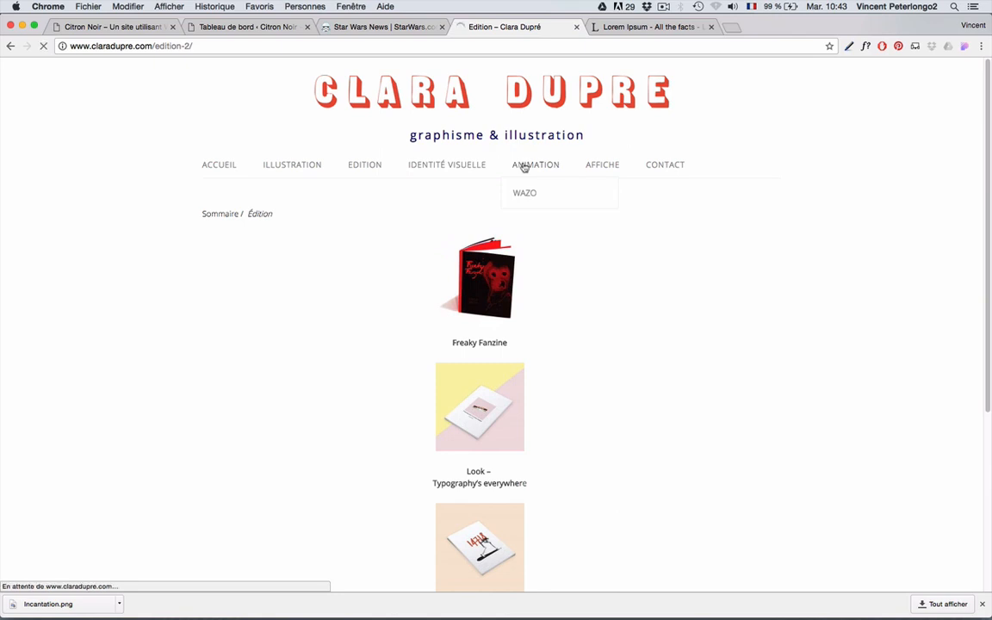
click(601, 166)
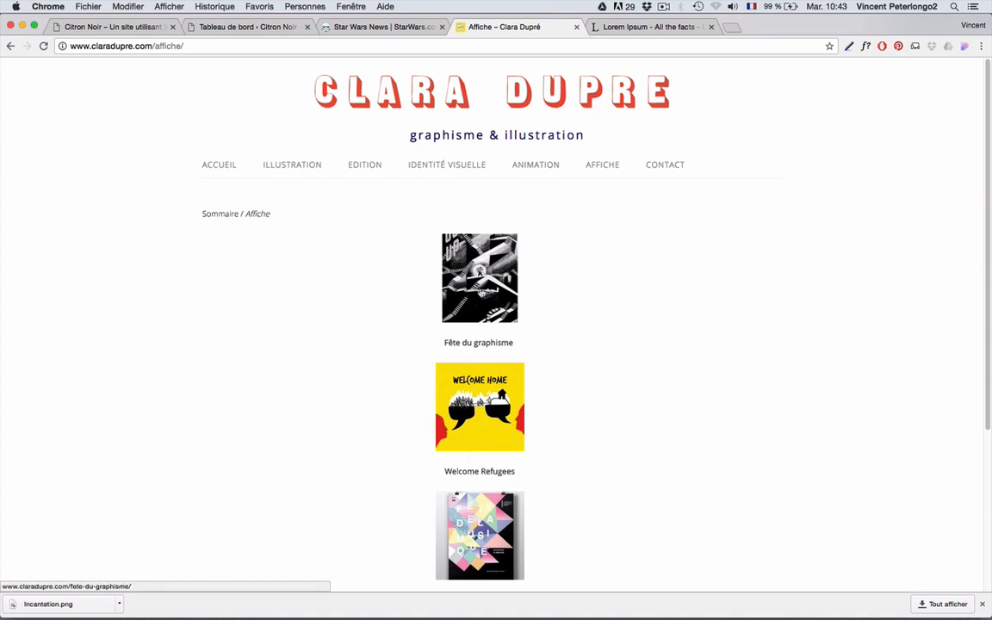
- Generate five Lorem Ipsum paragraphs on lipsum.com, copy them, and close that tab
click(237, 29)
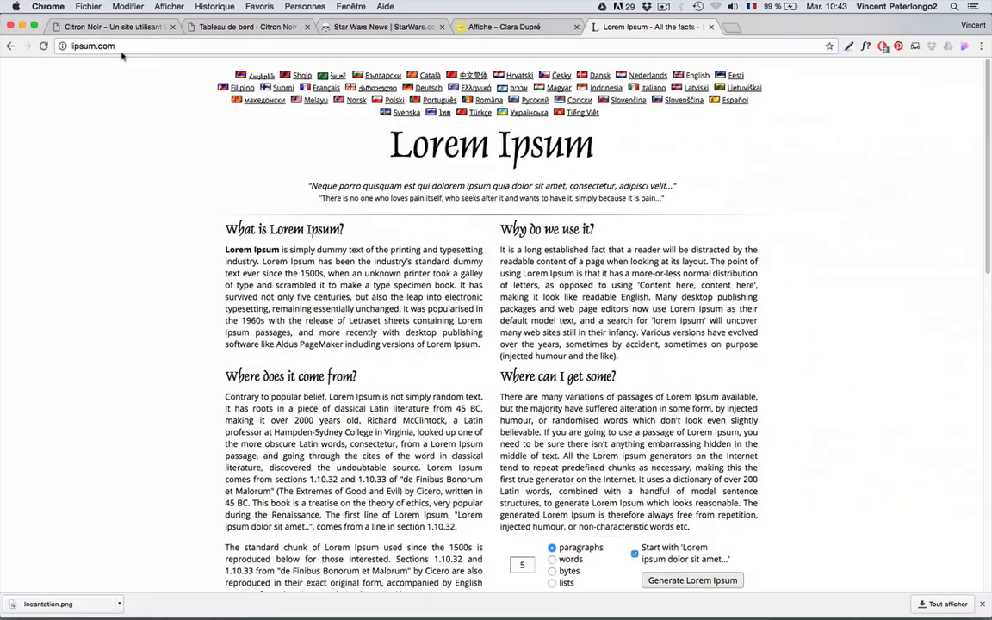
click(696, 581)
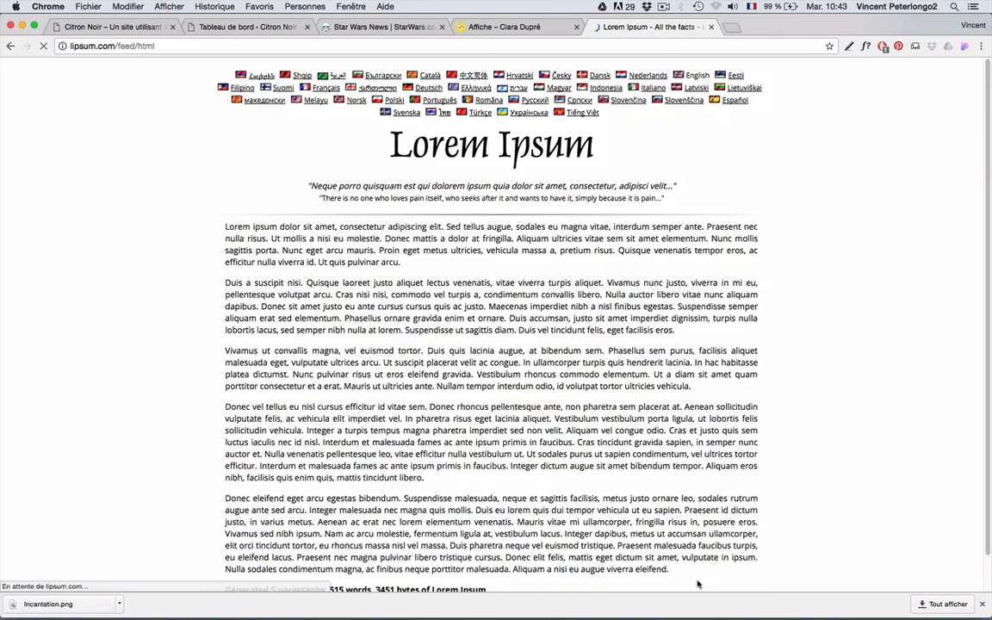
scroll(602, 568, down, 1)
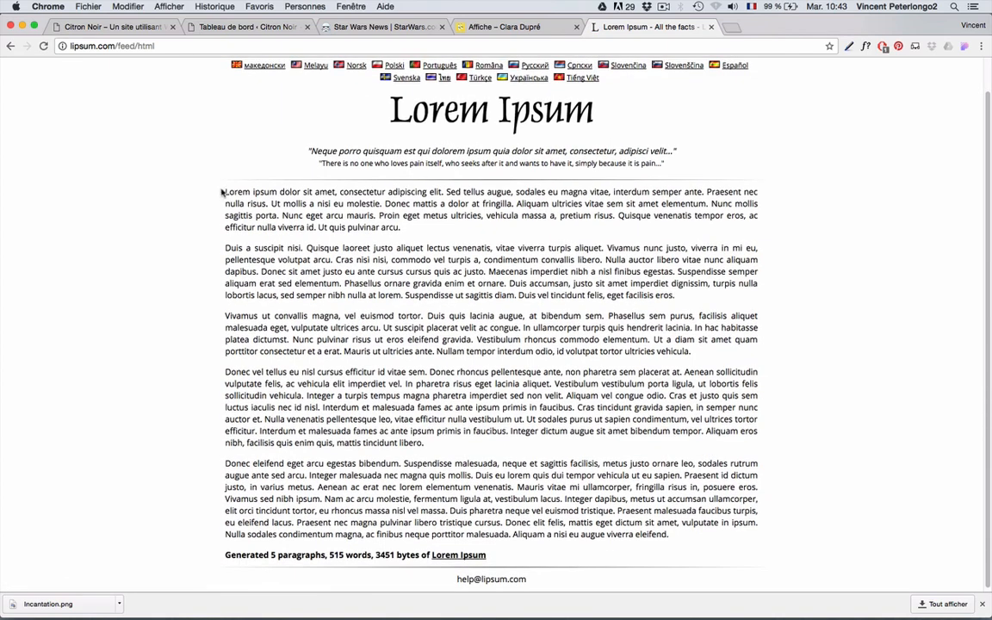
drag(224, 191, 685, 534)
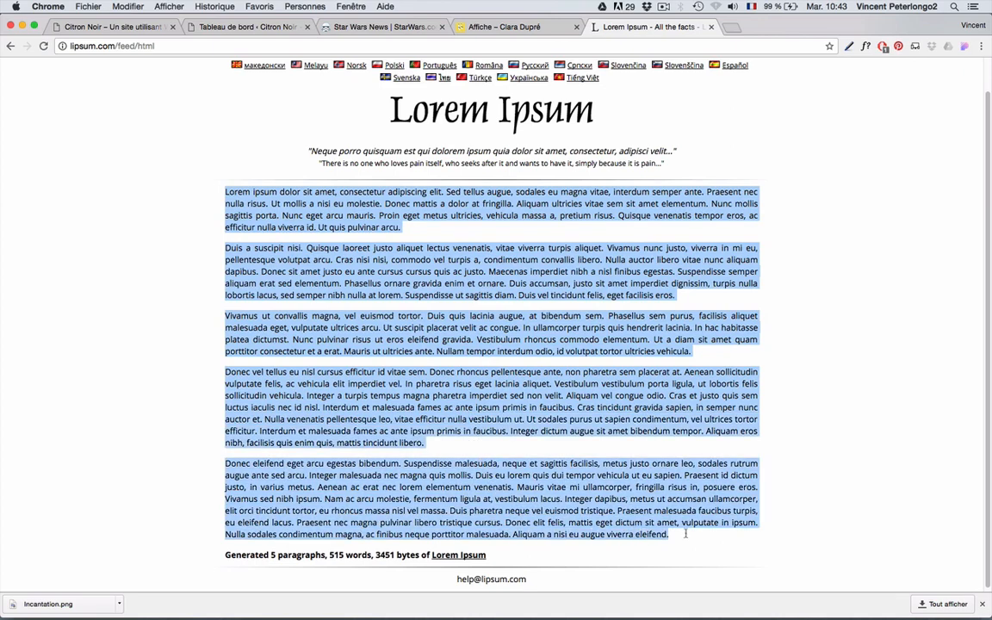
right_click(330, 284)
click(344, 303)
click(710, 27)
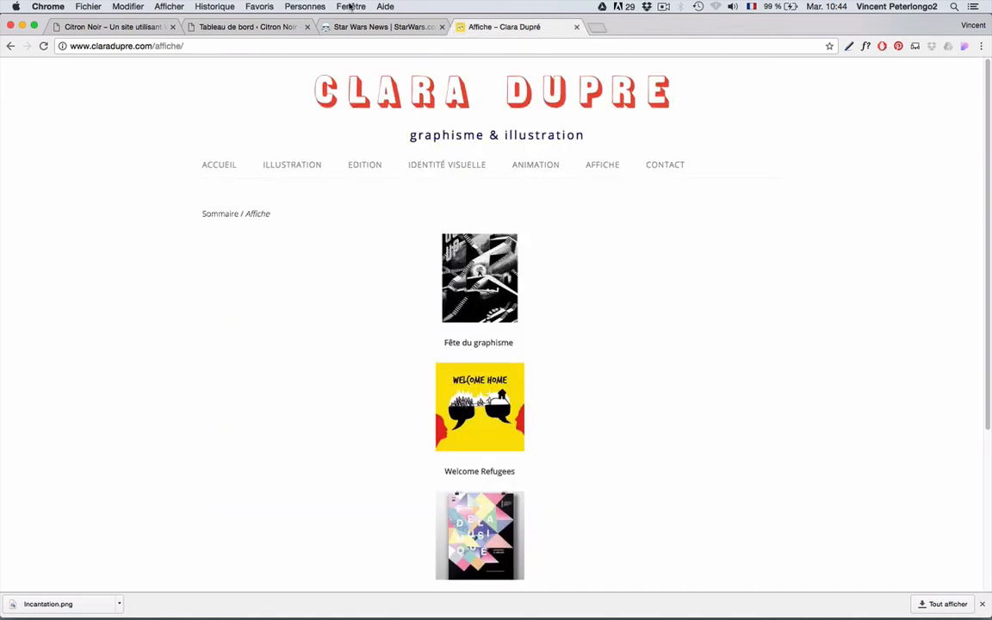
- Create a new article titled 'Mon premier article' and paste the Lorem Ipsum paragraphs into its body
click(228, 28)
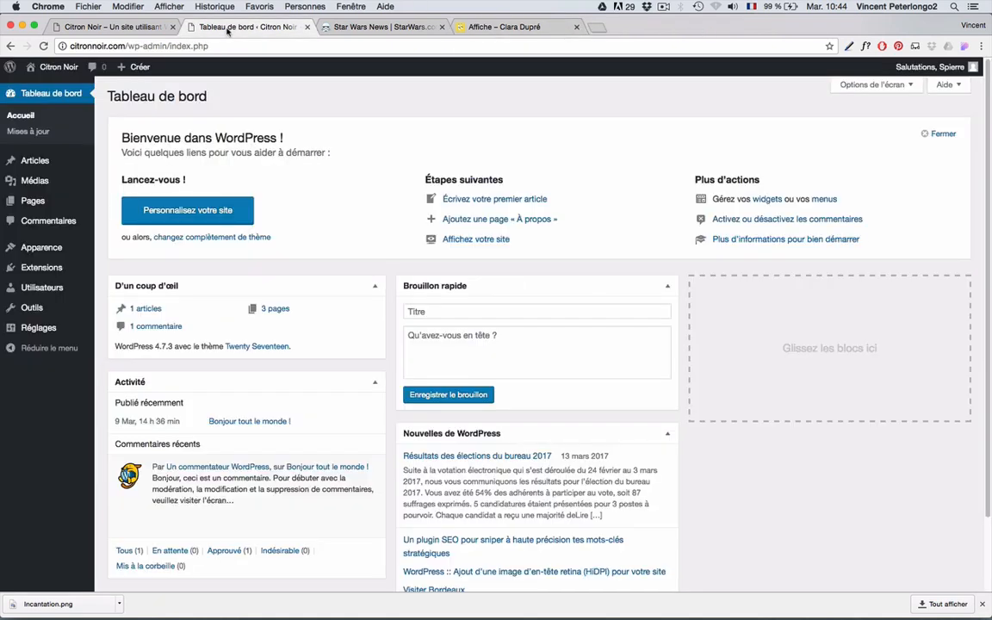
mouse_move(39, 160)
click(116, 178)
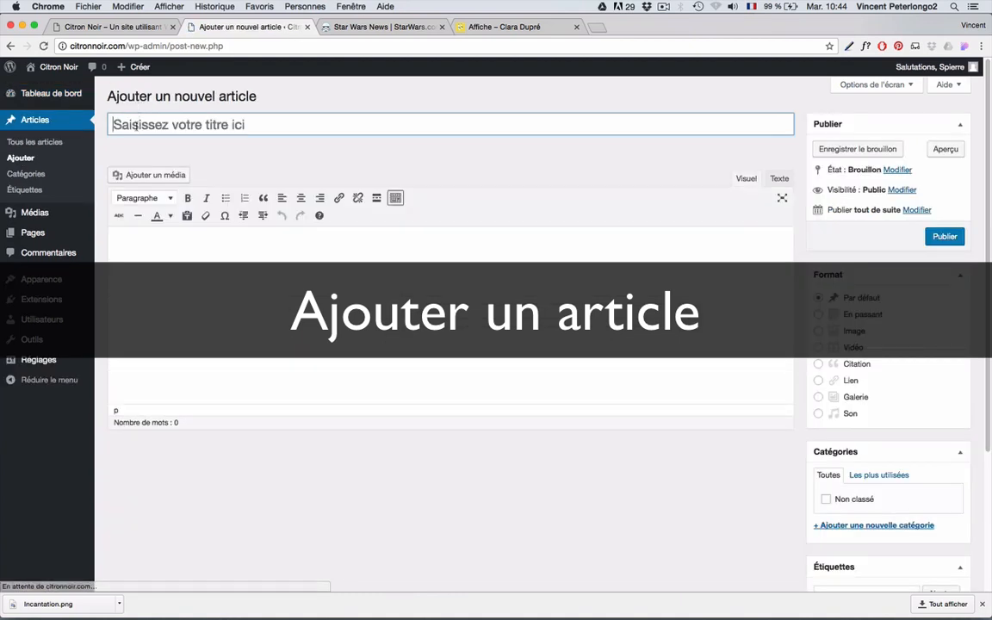
text(Mon )
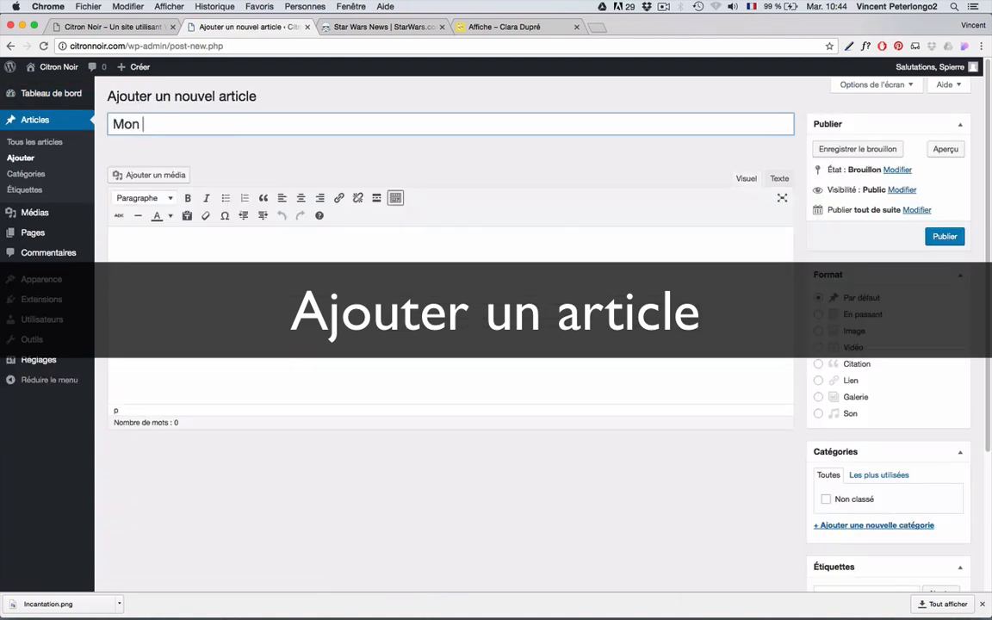
text(premier a)
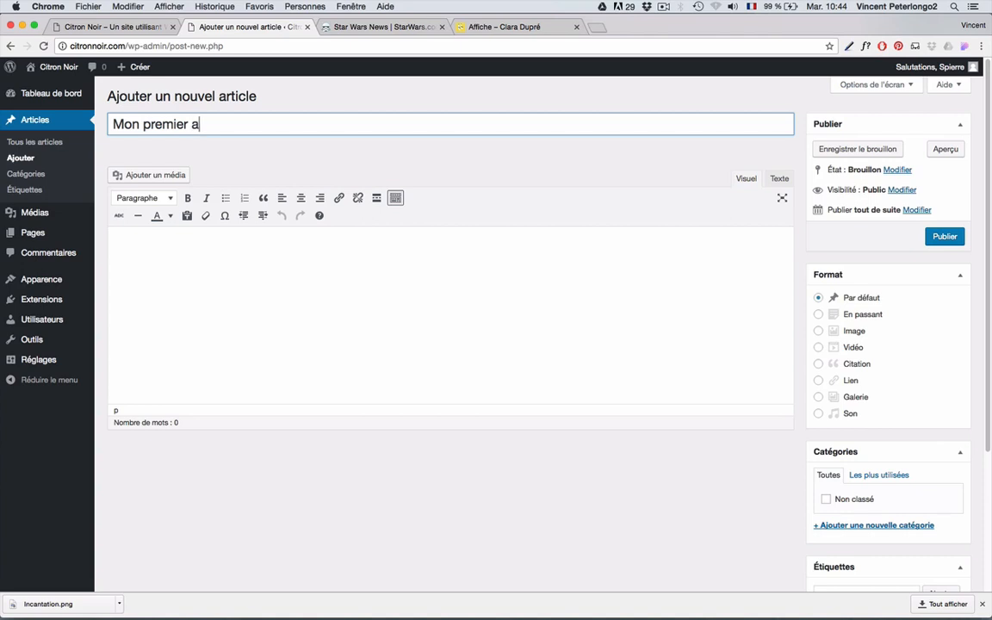
text(rticle)
click(221, 277)
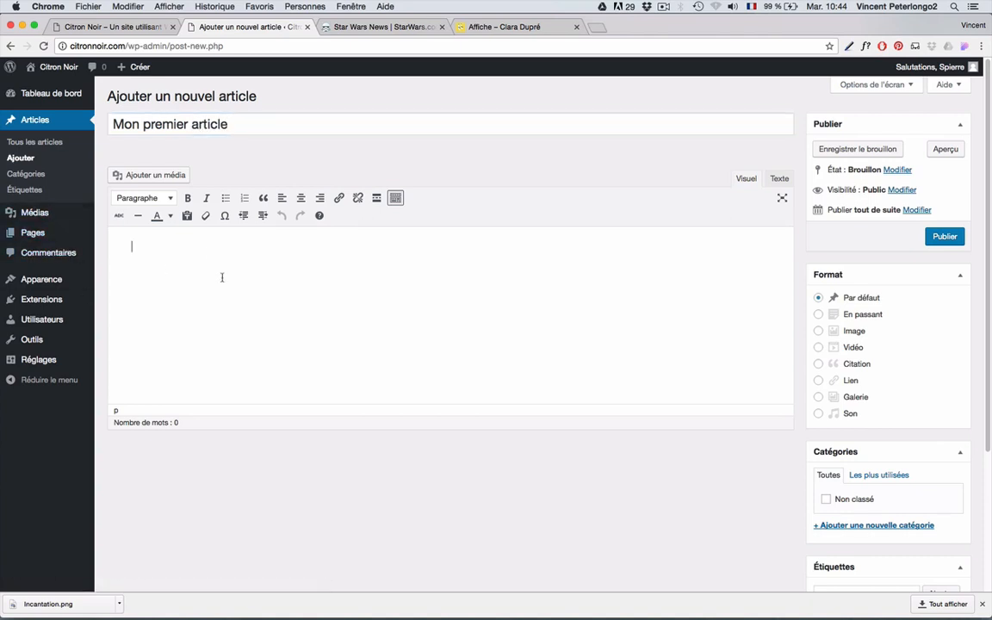
right_click(157, 264)
click(180, 318)
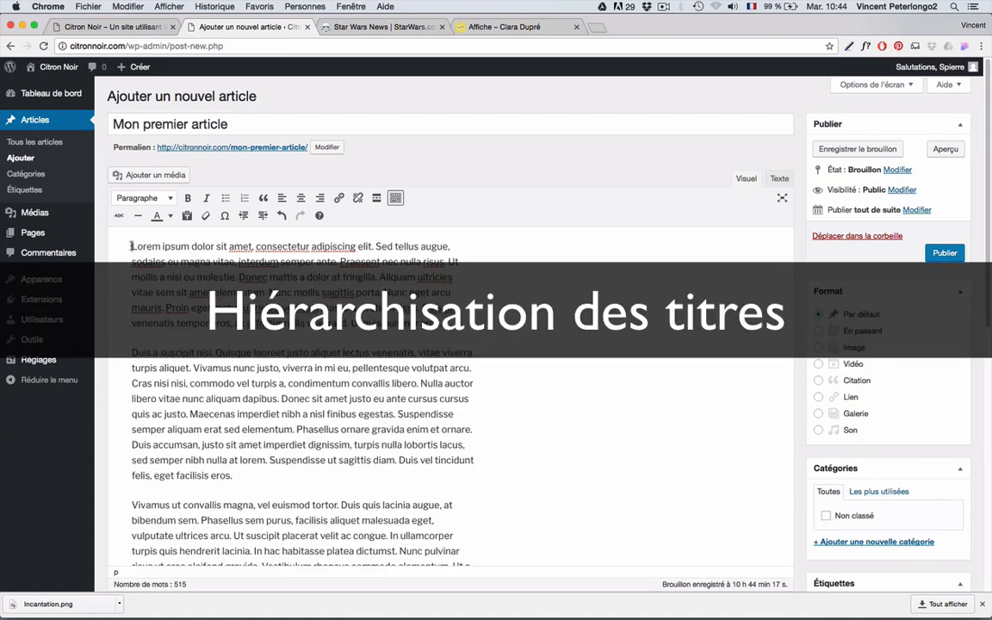
- Type 'Titre 1' and 'Titre 2' as separate lines above the first paragraph
click(132, 246)
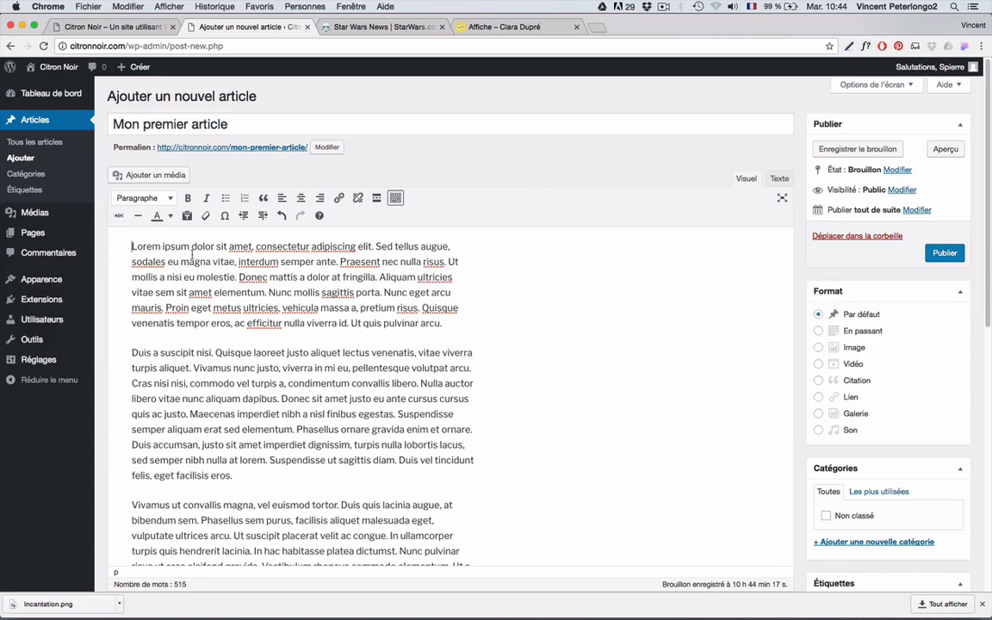
text(Titre )
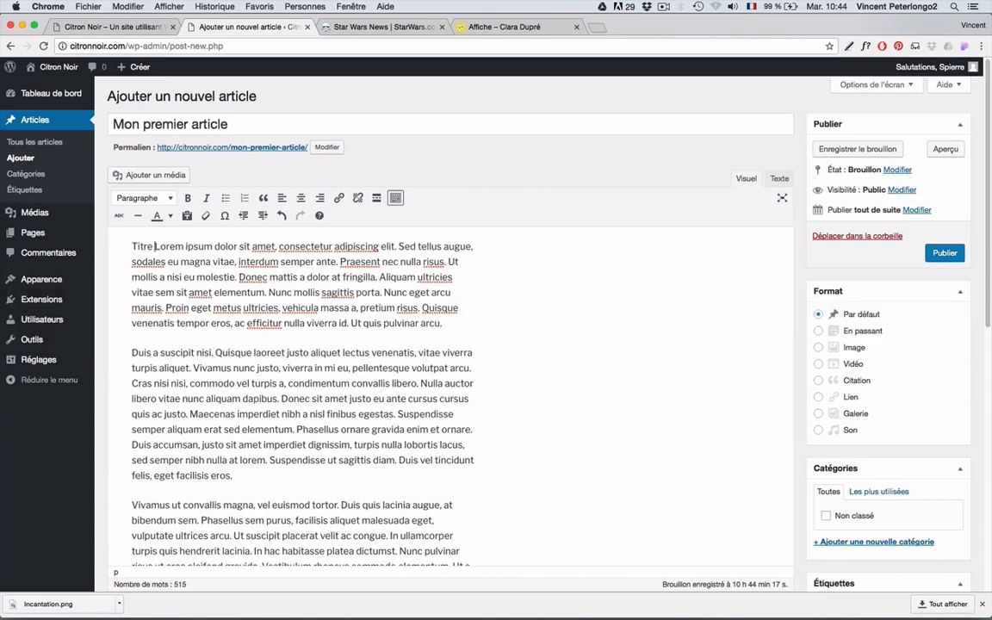
text(1)
key(Return)
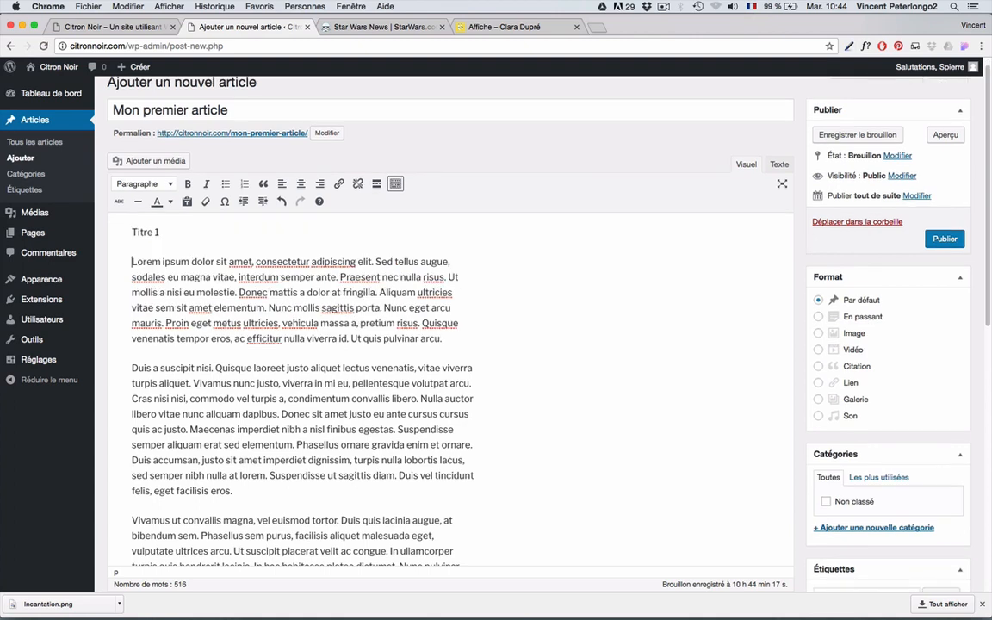
text(Titre)
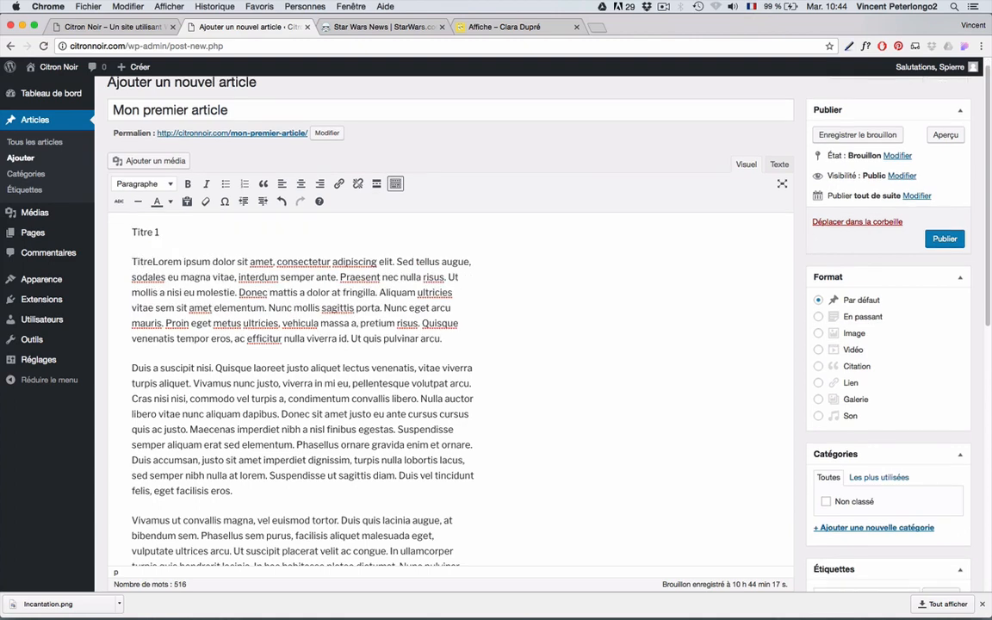
text( 2)
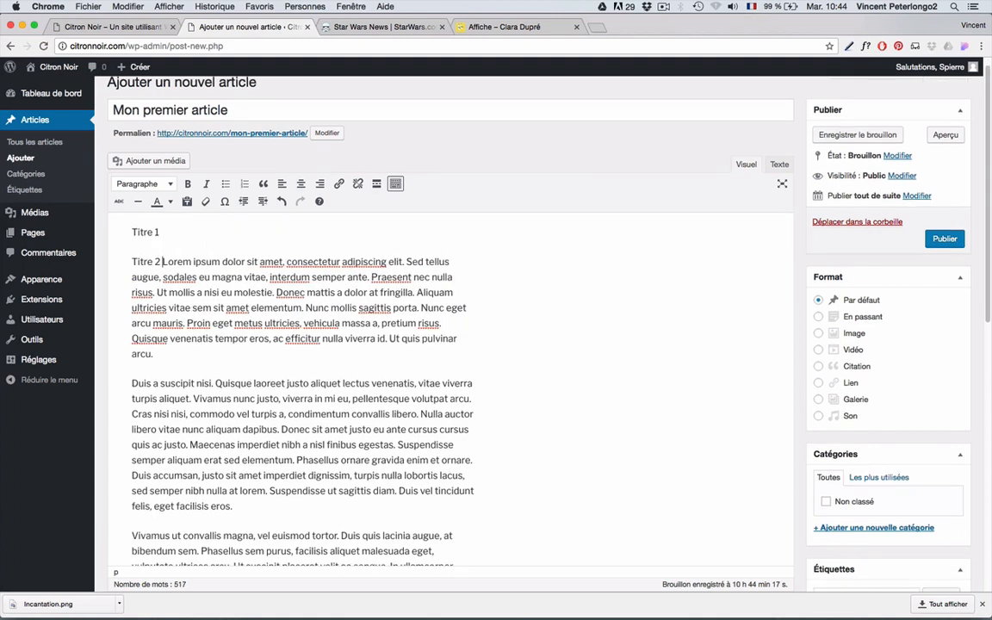
key(Return)
- Format the 'Titre 1' line as Heading 1 and the 'Titre 2' line as Heading 2
click(142, 217)
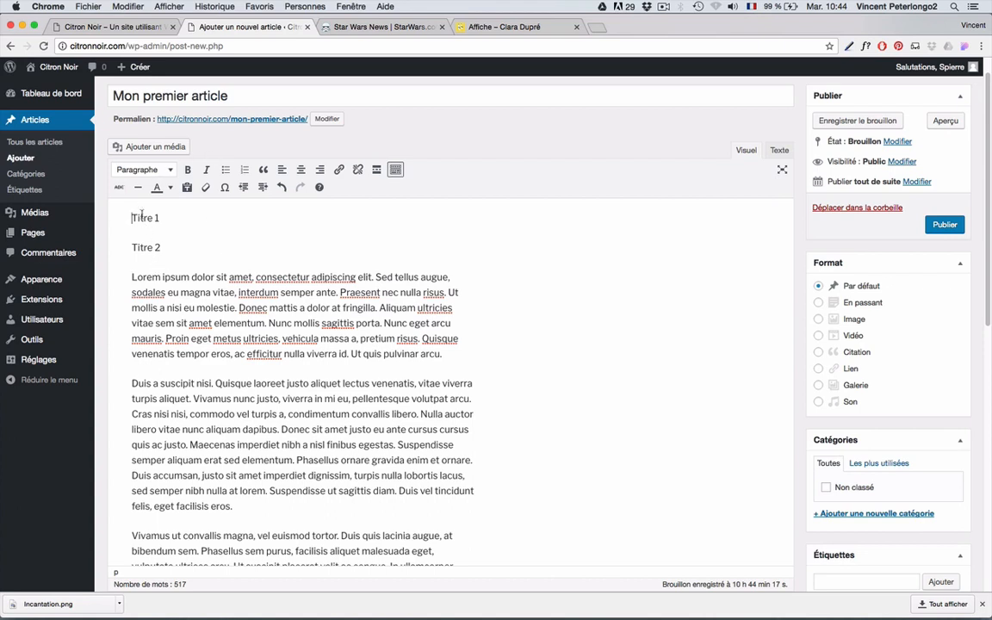
click(151, 169)
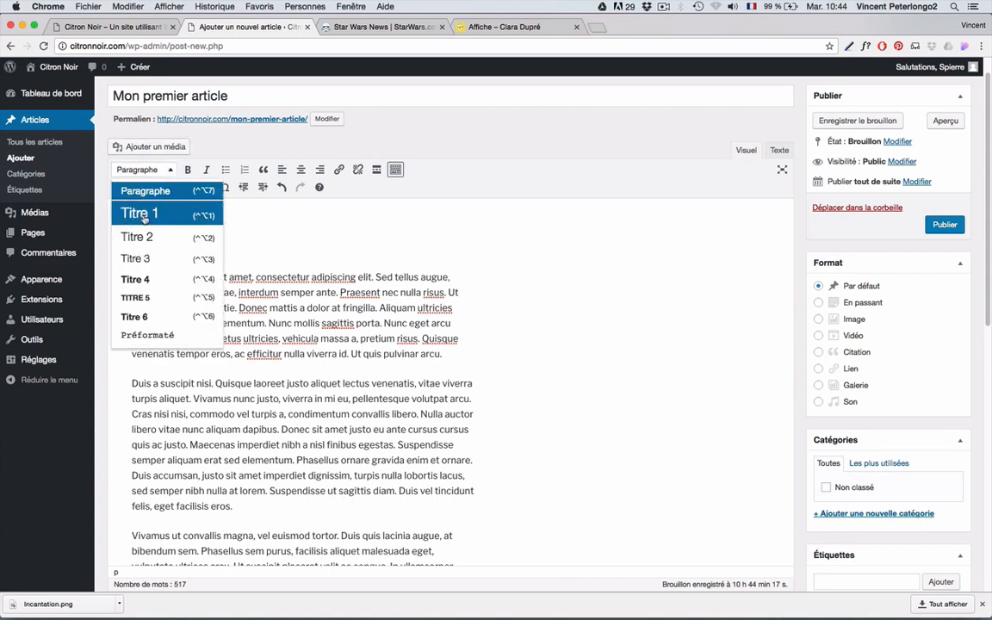
click(144, 217)
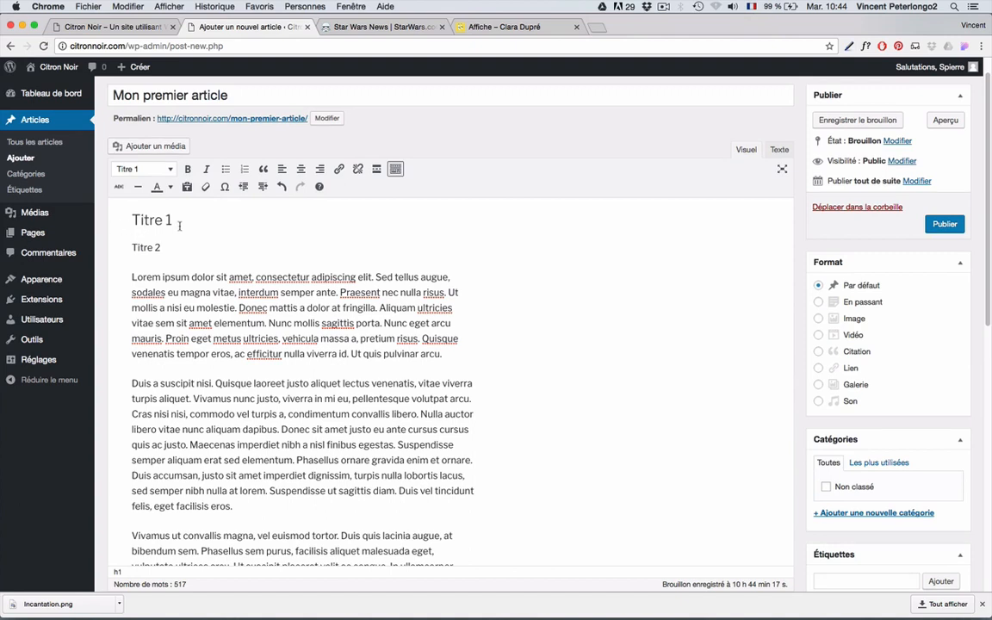
click(139, 248)
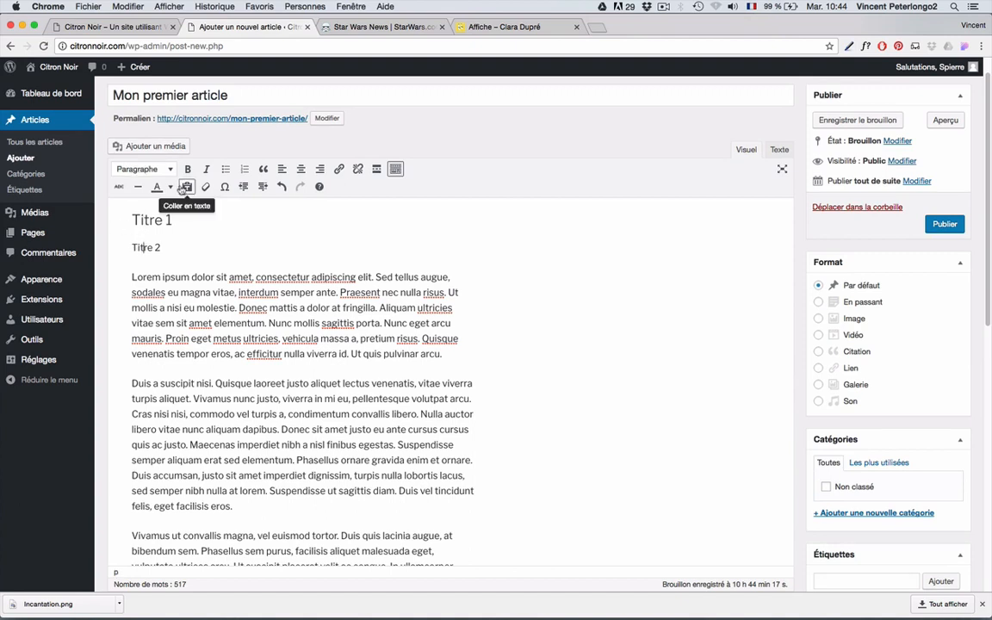
click(169, 169)
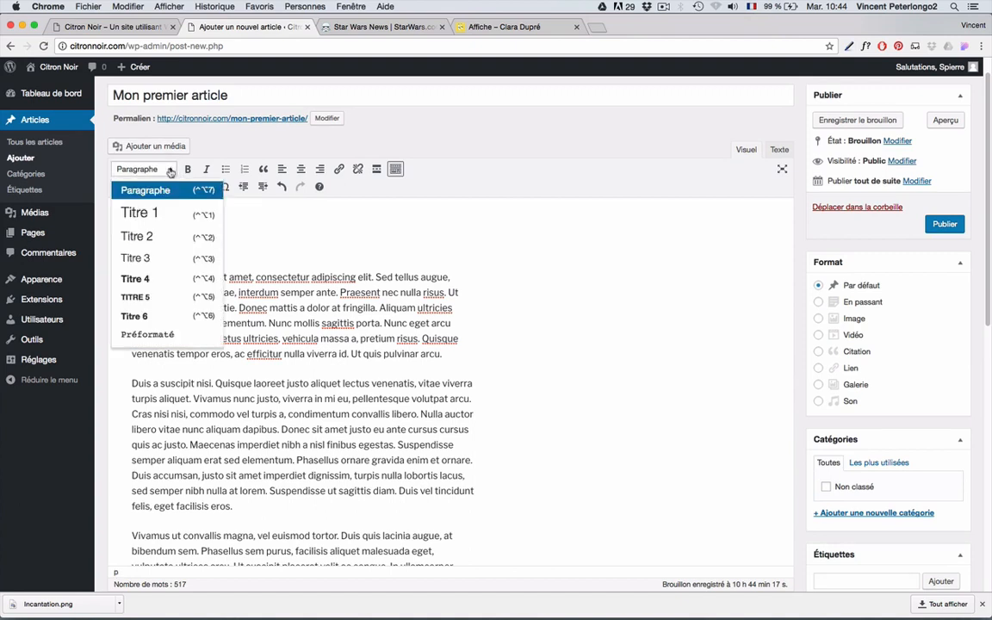
click(203, 236)
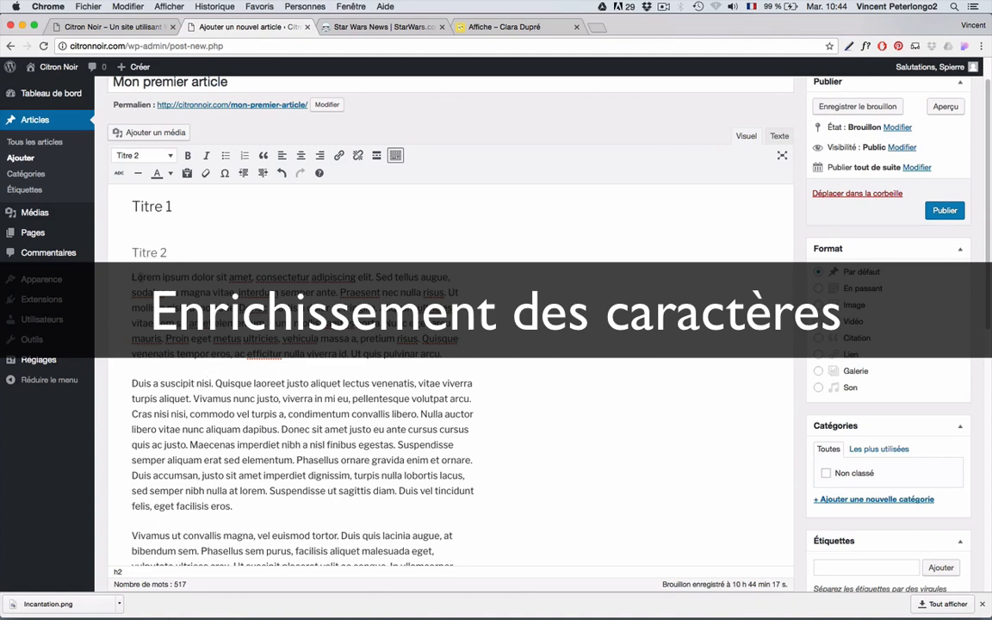
- Make 'Lorem' and 'consectetur' bold and 'dolor' italic in the first paragraph
double_click(137, 277)
click(187, 156)
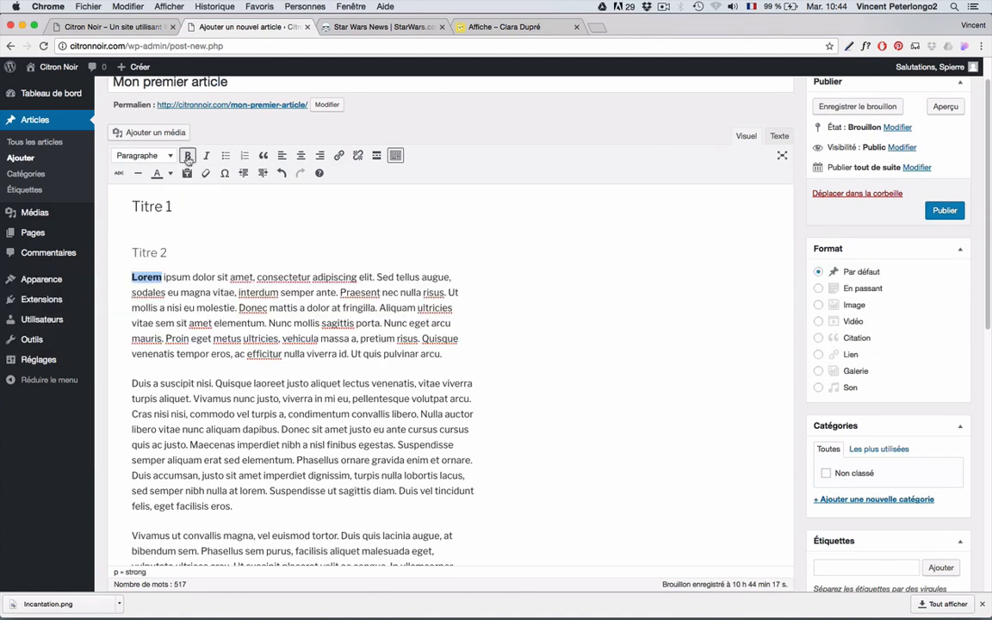
double_click(203, 277)
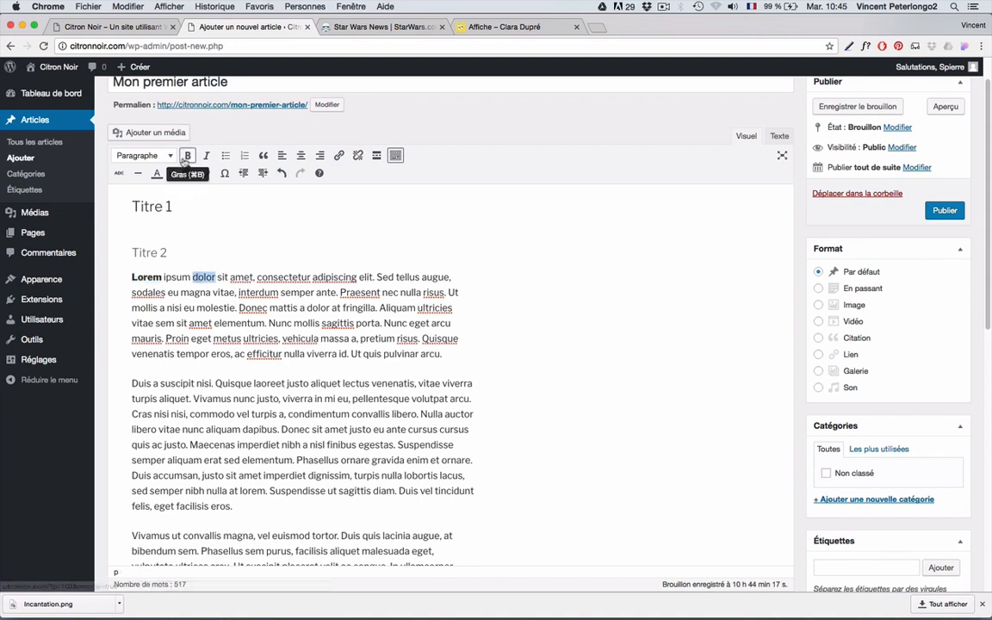
click(206, 156)
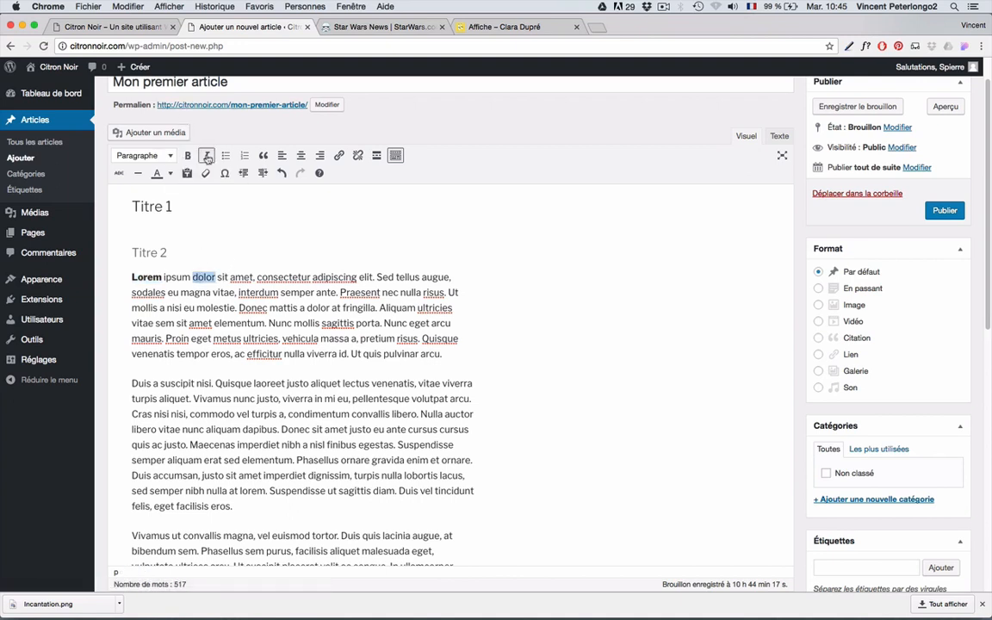
double_click(297, 277)
click(188, 155)
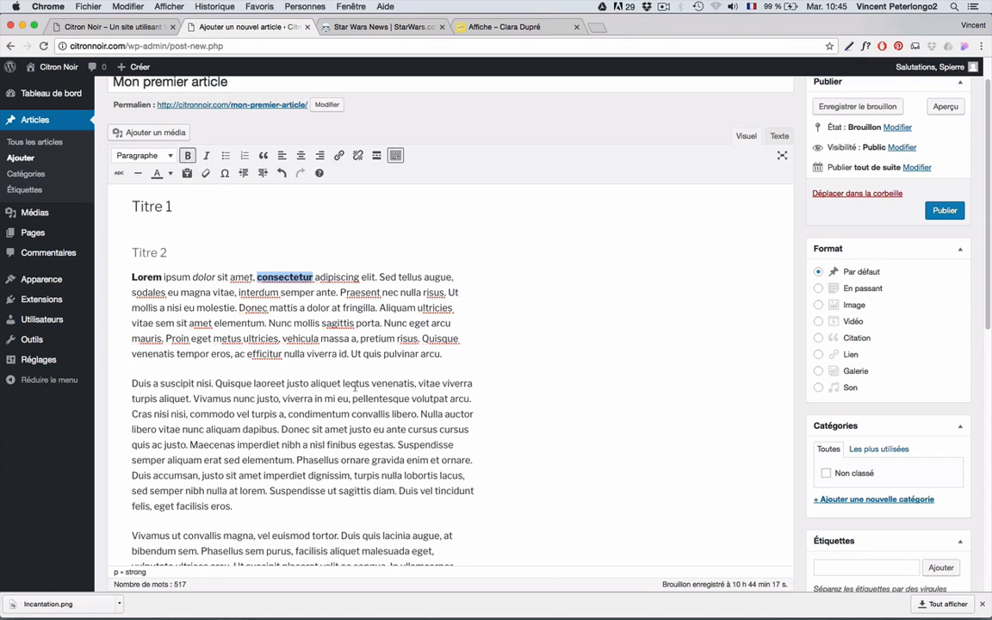
- Split the Vivamus, Cras and Nulla auctor text into three paragraphs and turn them into a numbered list
click(196, 400)
key(Return)
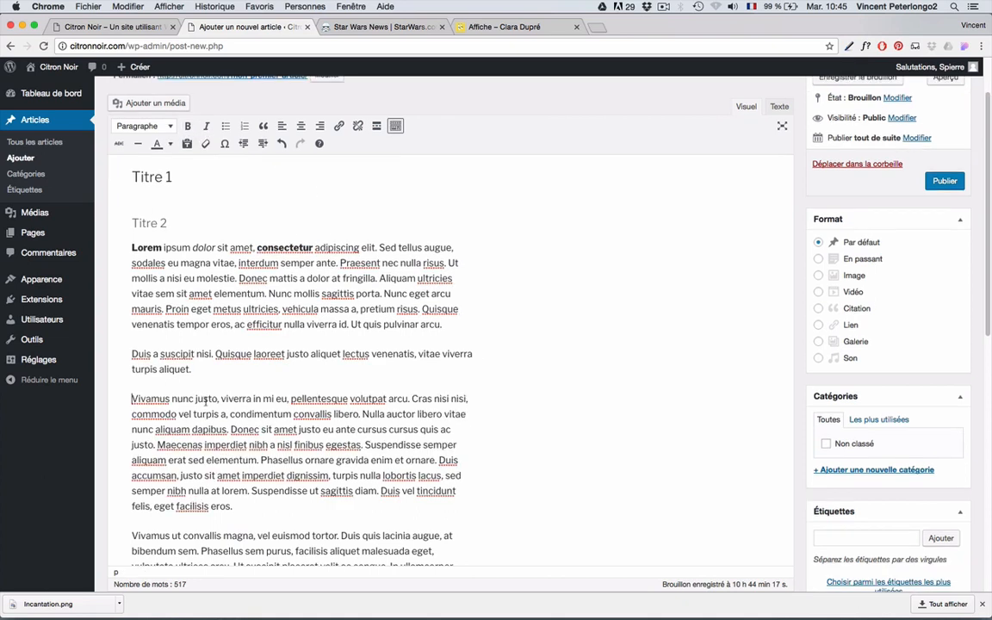
key(Return)
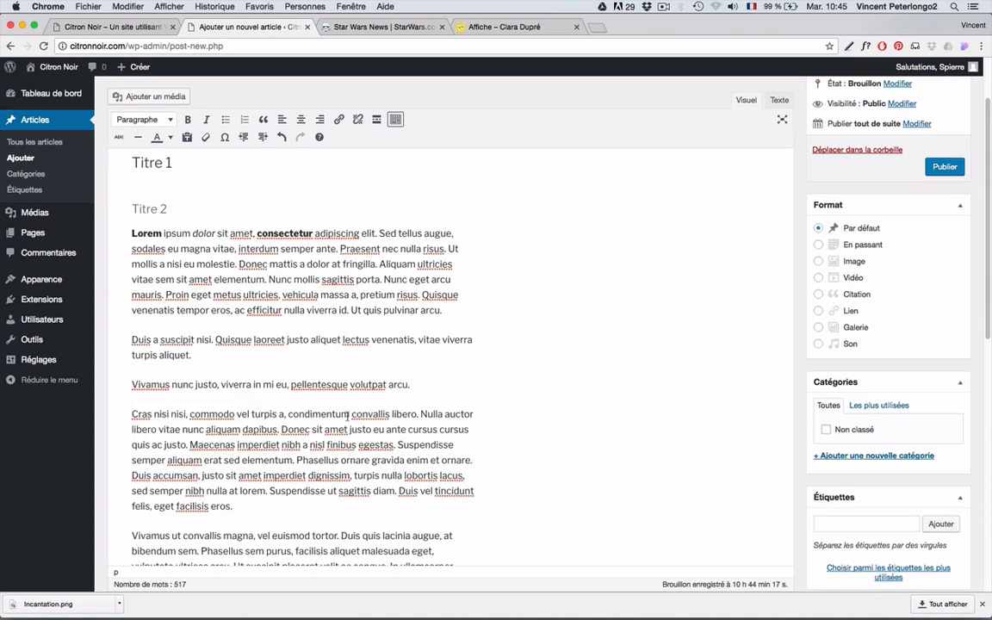
key(Return)
drag(419, 400, 142, 325)
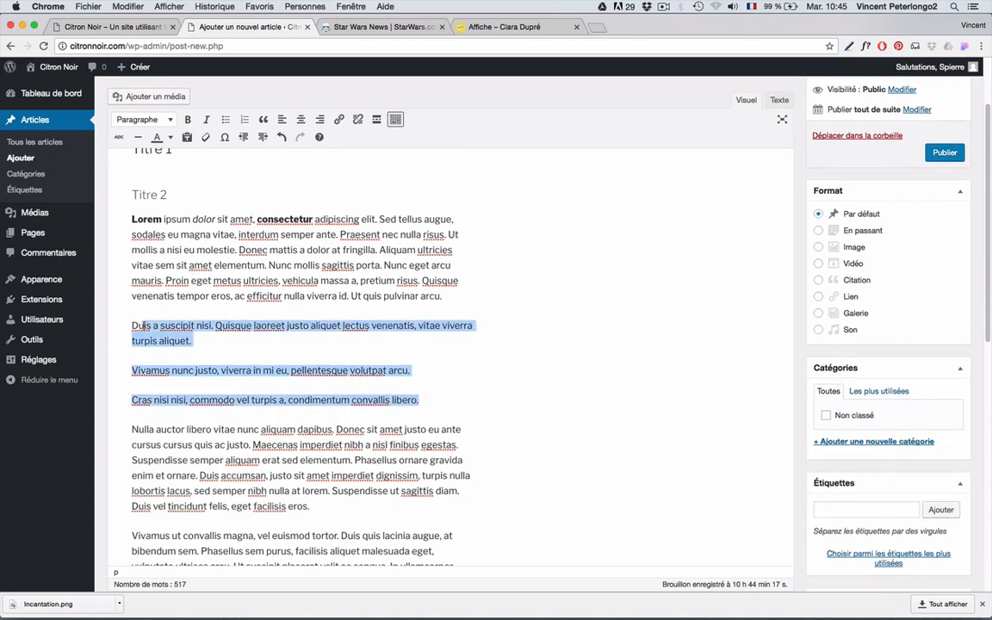
click(223, 120)
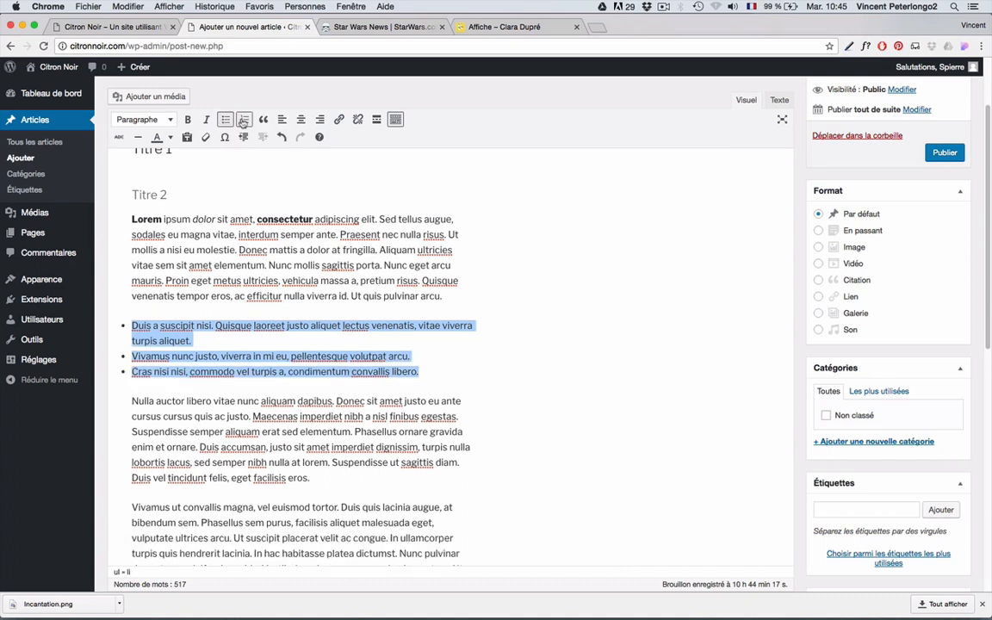
click(245, 119)
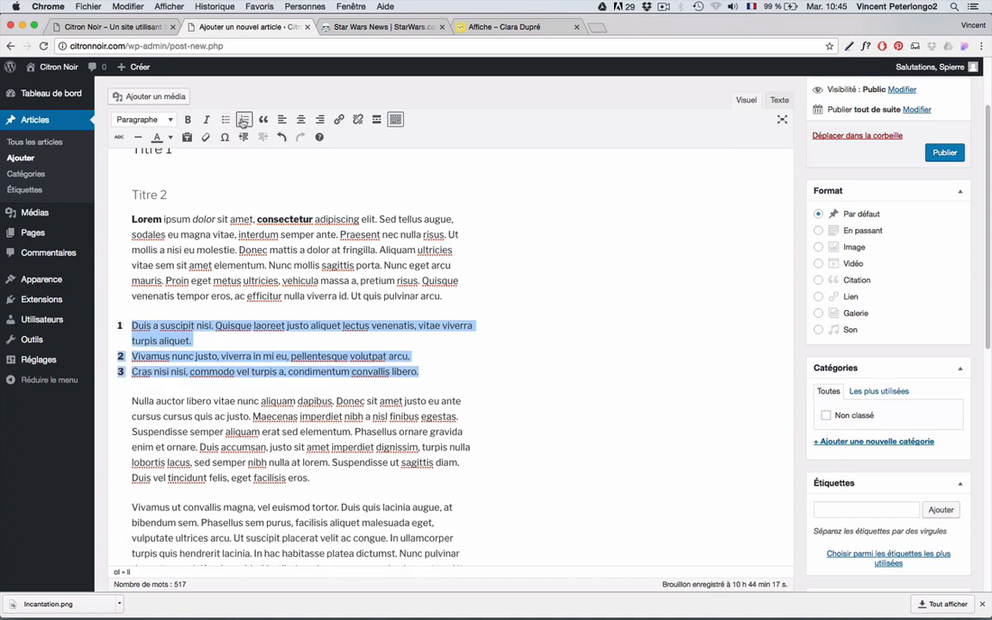
click(155, 402)
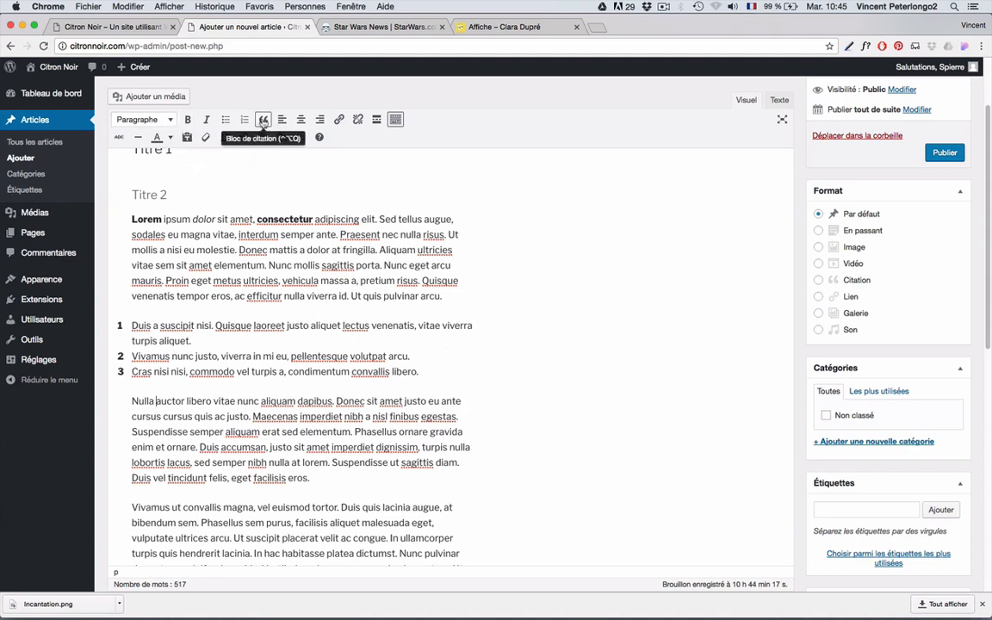
- Make the Nulla auctor paragraph a block quote, trying right and centre before left alignment
click(262, 120)
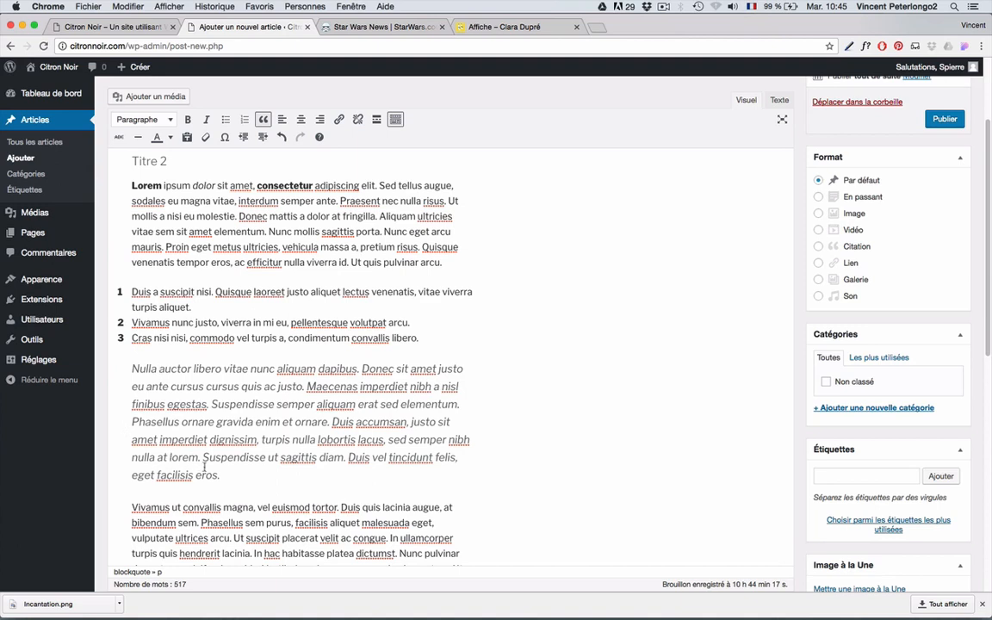
click(319, 122)
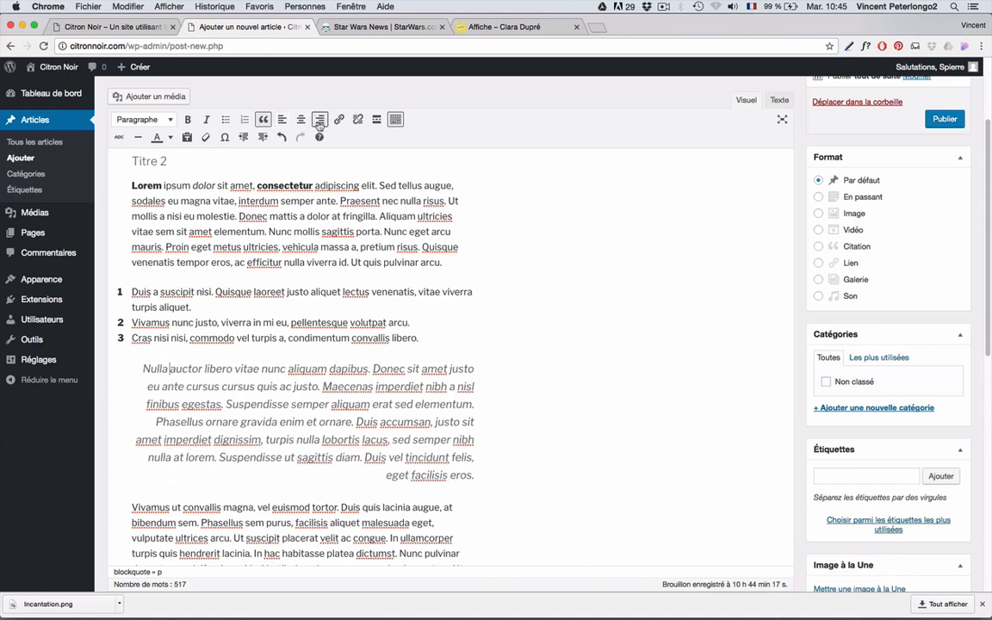
click(299, 120)
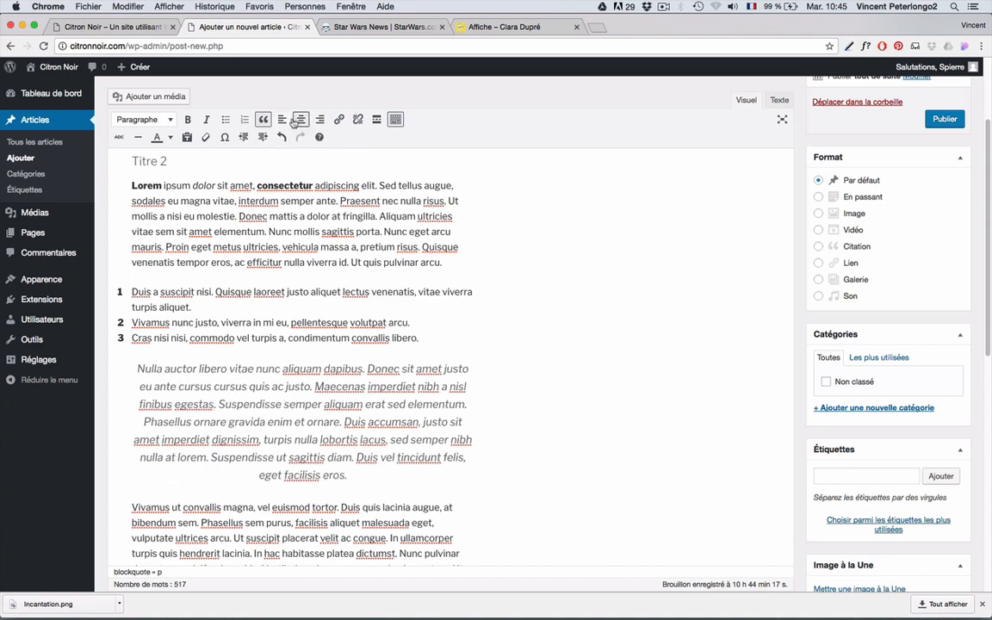
click(282, 120)
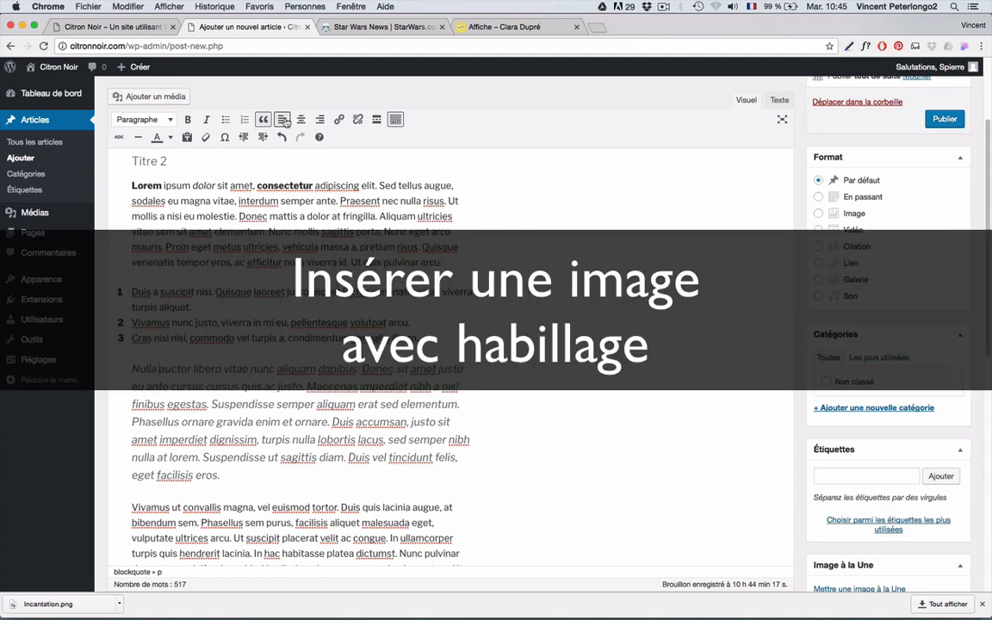
click(131, 506)
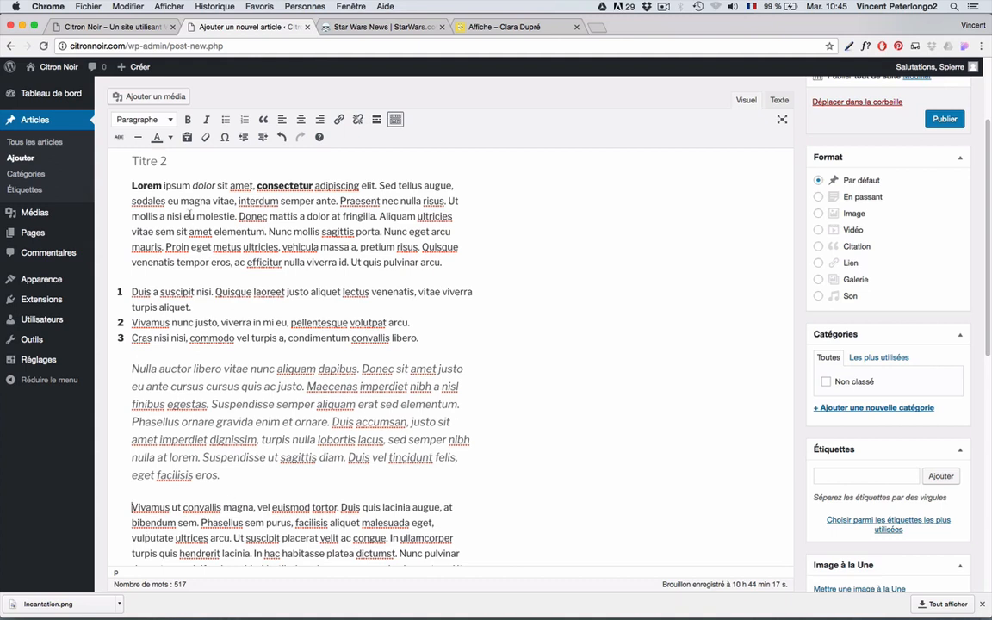
- Insert the black-hole image BL3 into the post at Miniature 150 × 150 size
click(150, 96)
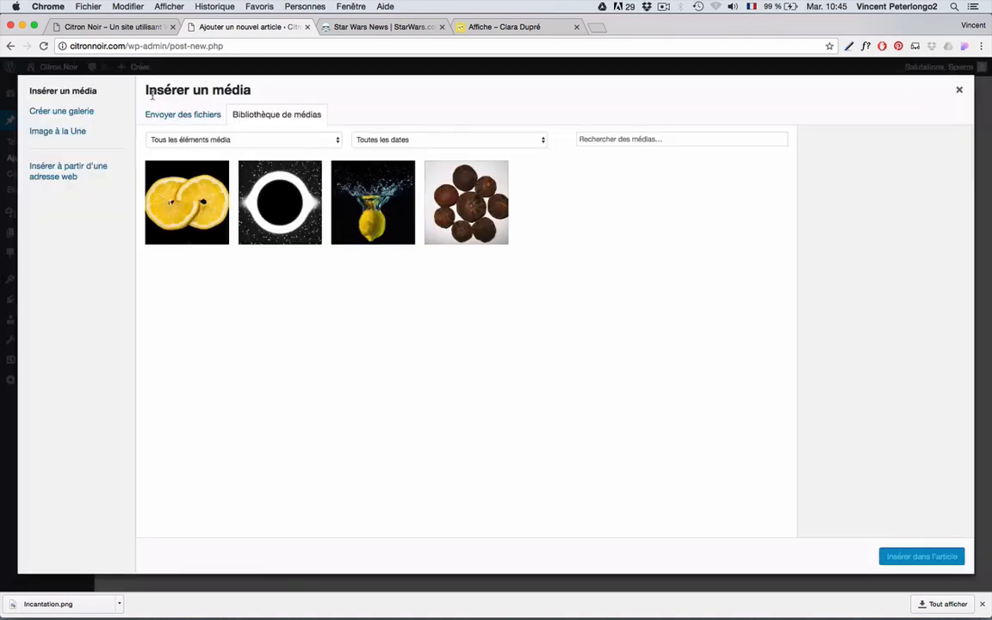
click(250, 186)
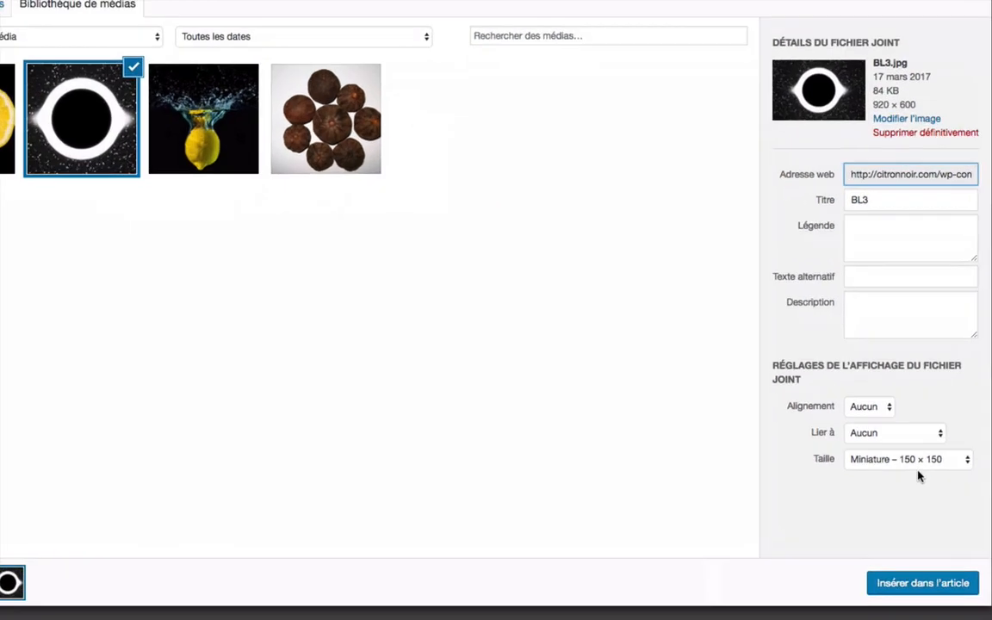
click(933, 458)
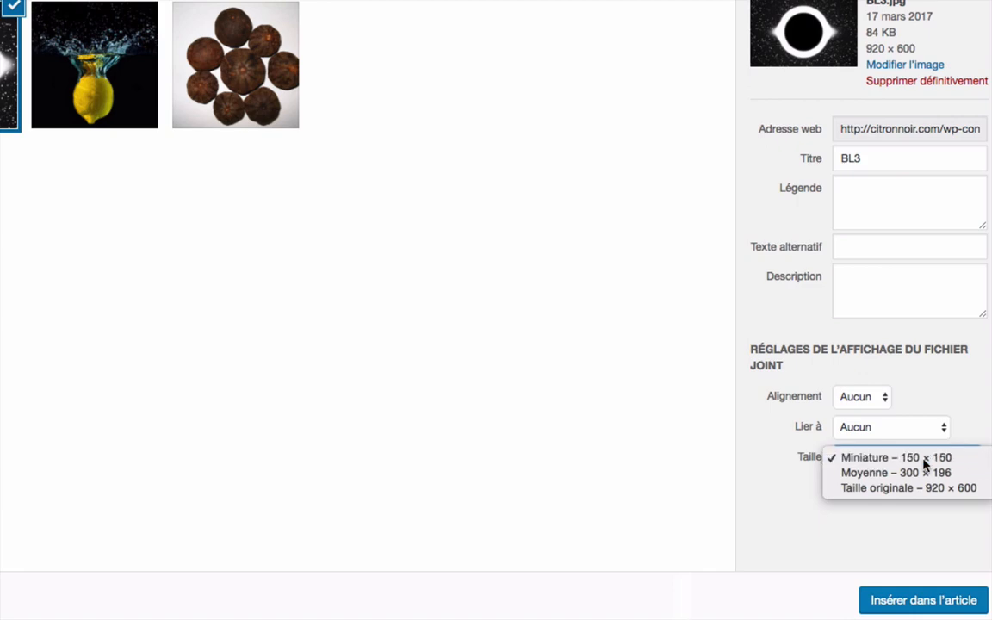
click(924, 459)
click(933, 601)
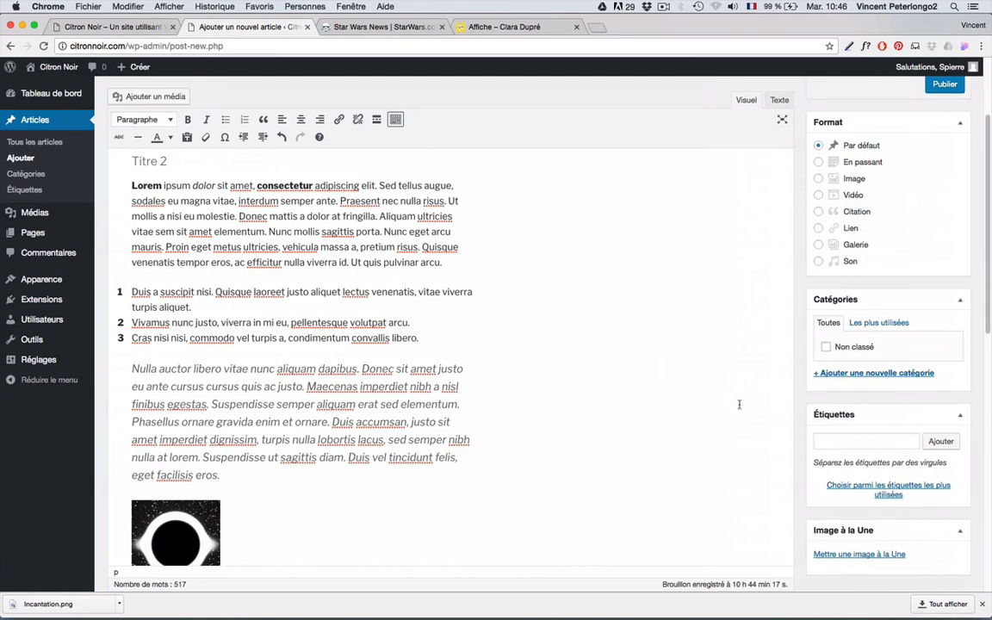
- Float the inserted image left so the Vivamus paragraph wraps beside it
scroll(253, 463, down, 5)
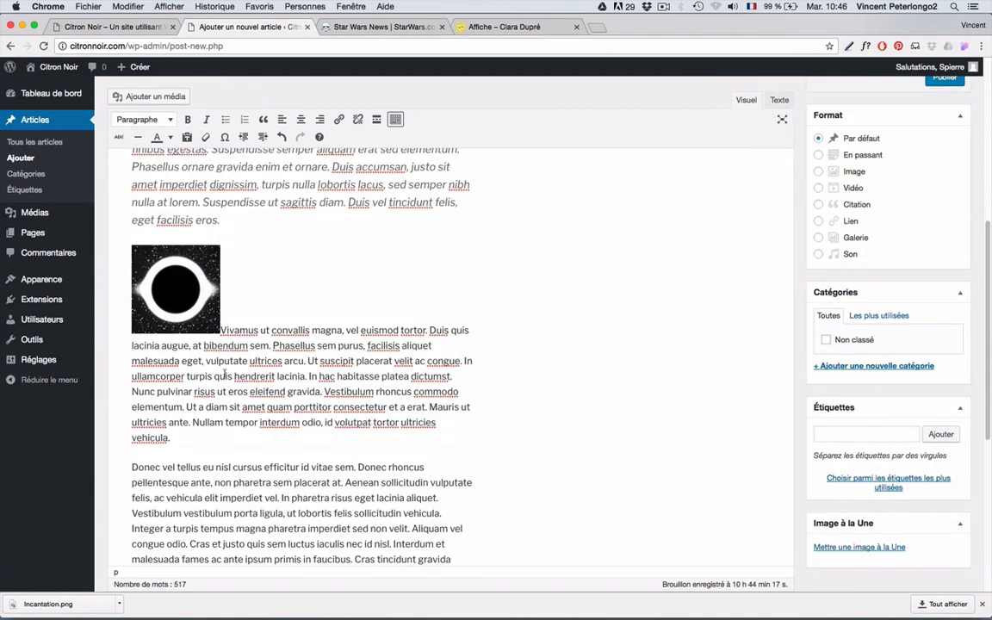
click(174, 291)
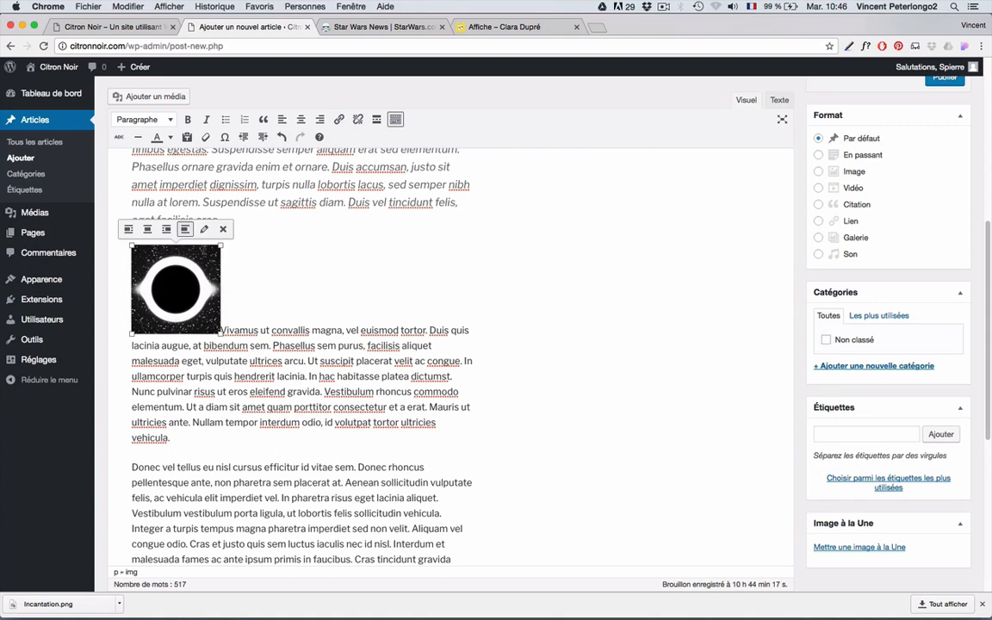
click(128, 229)
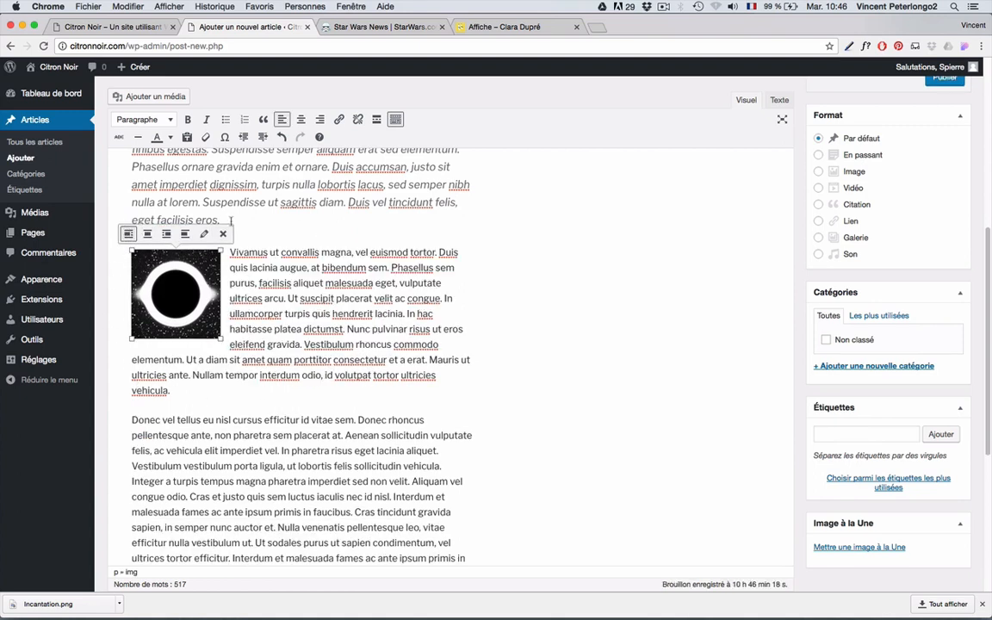
click(464, 328)
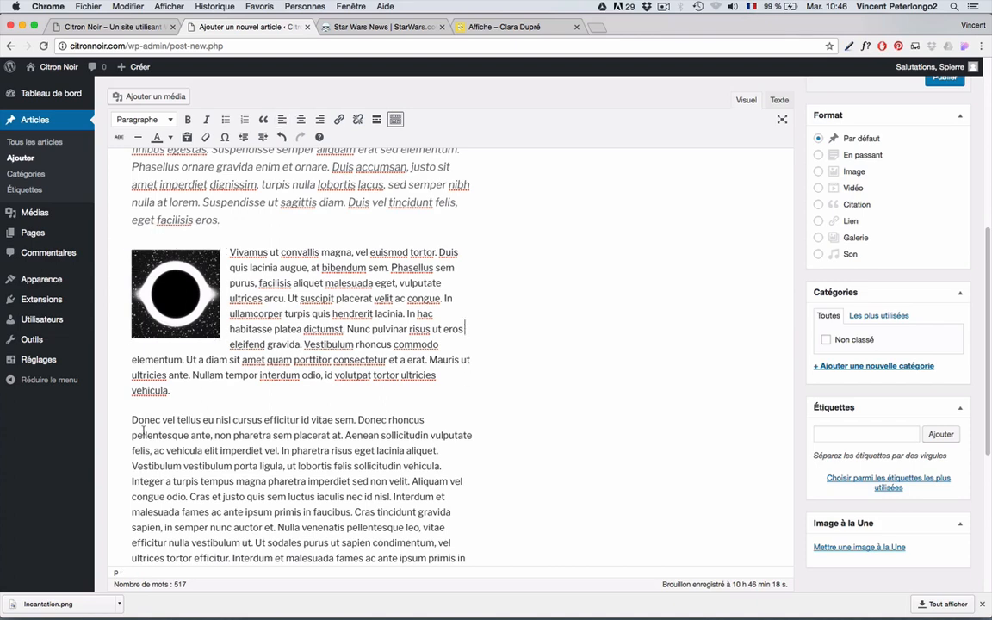
scroll(417, 420, up, 5)
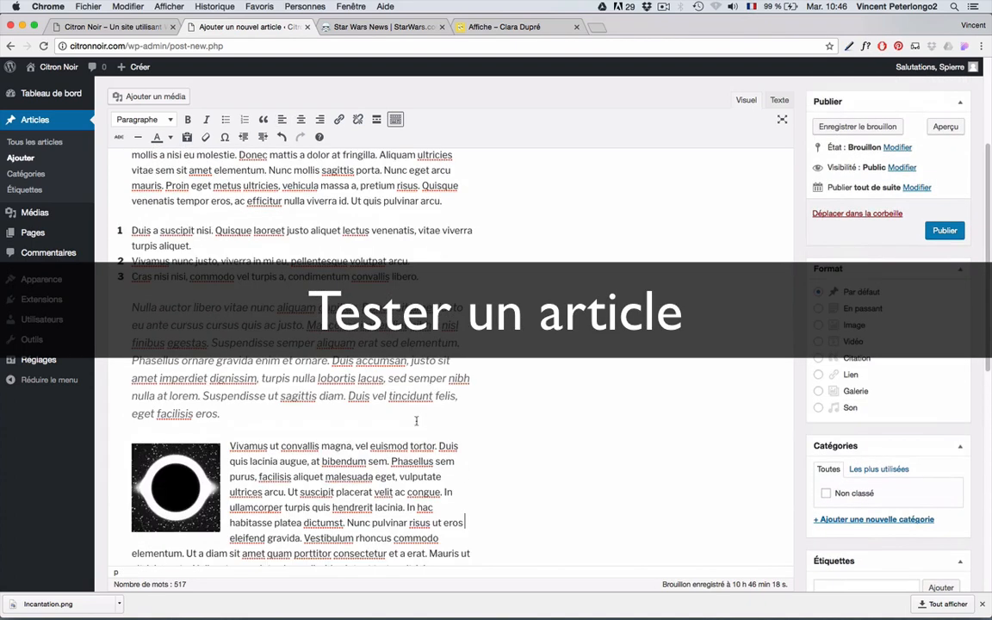
- Publish Mon premier article and reload the Citron Noir home page to show it
scroll(417, 420, up, 1)
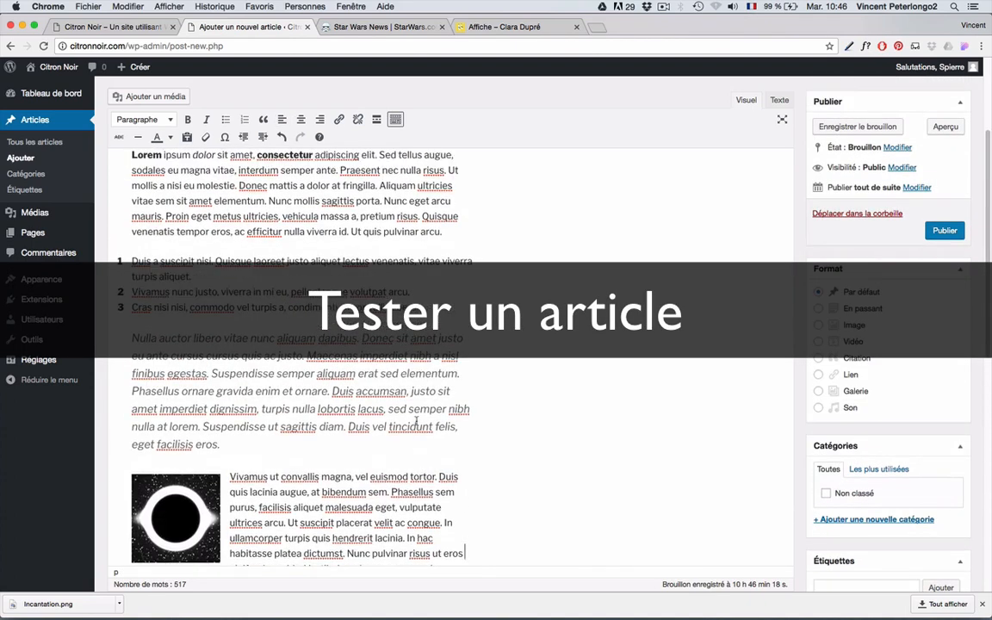
click(943, 231)
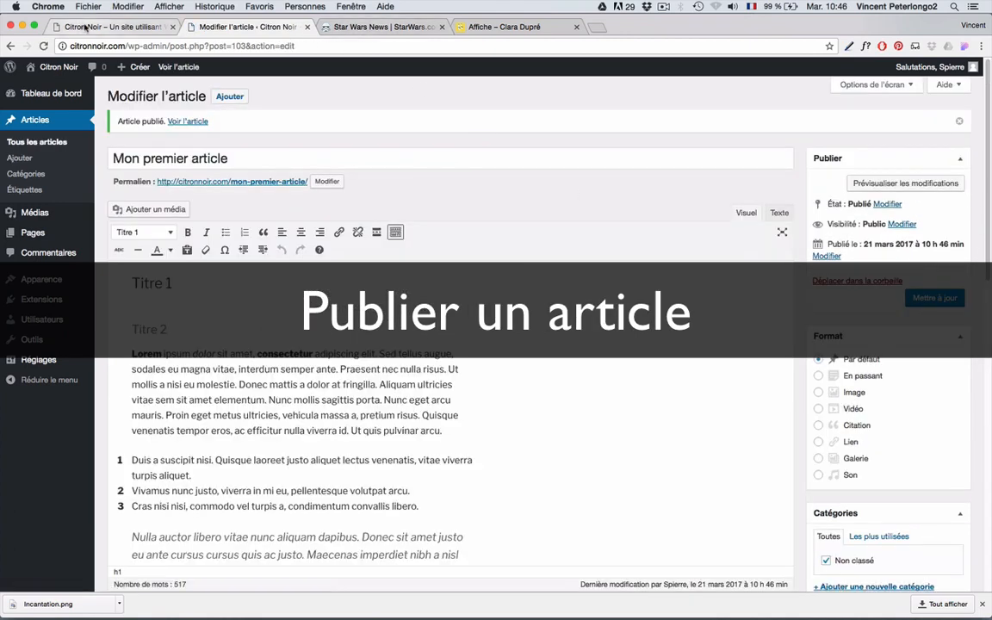
click(84, 27)
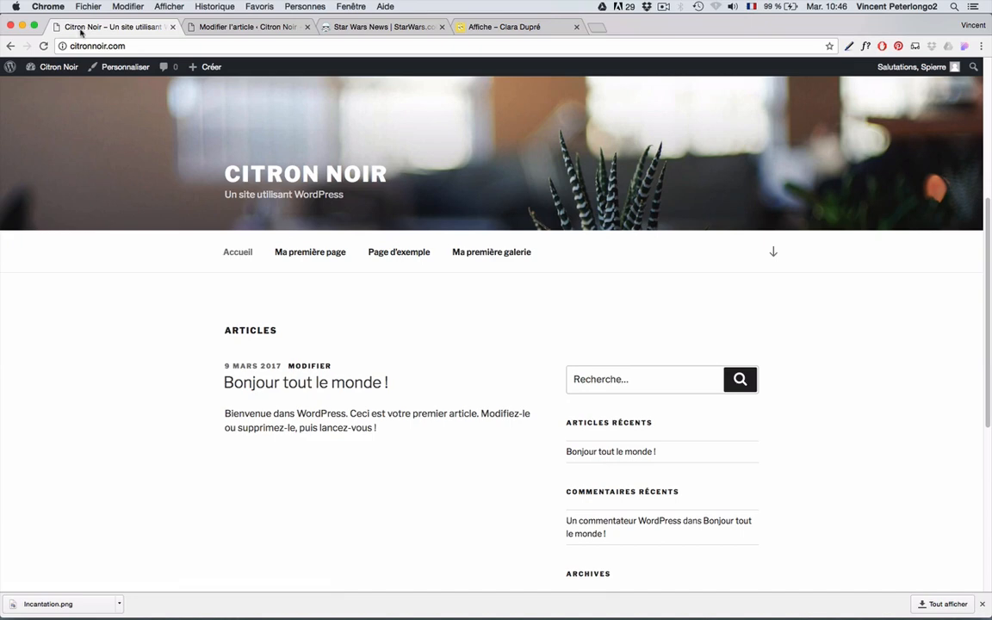
click(242, 255)
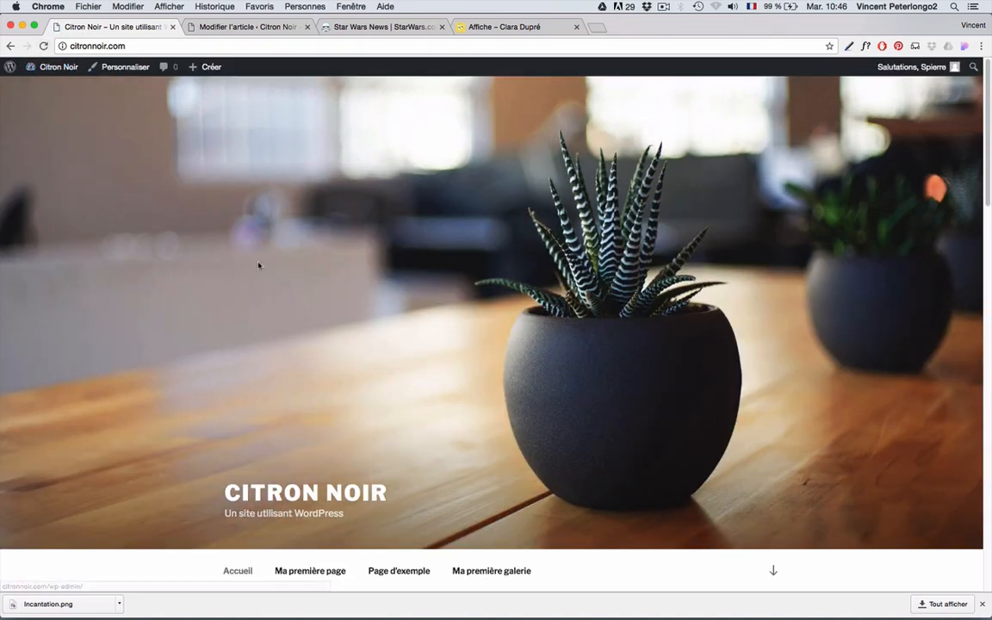
- Scroll through the published post on the home page, then return to its editor
scroll(268, 336, down, 3)
scroll(269, 336, down, 7)
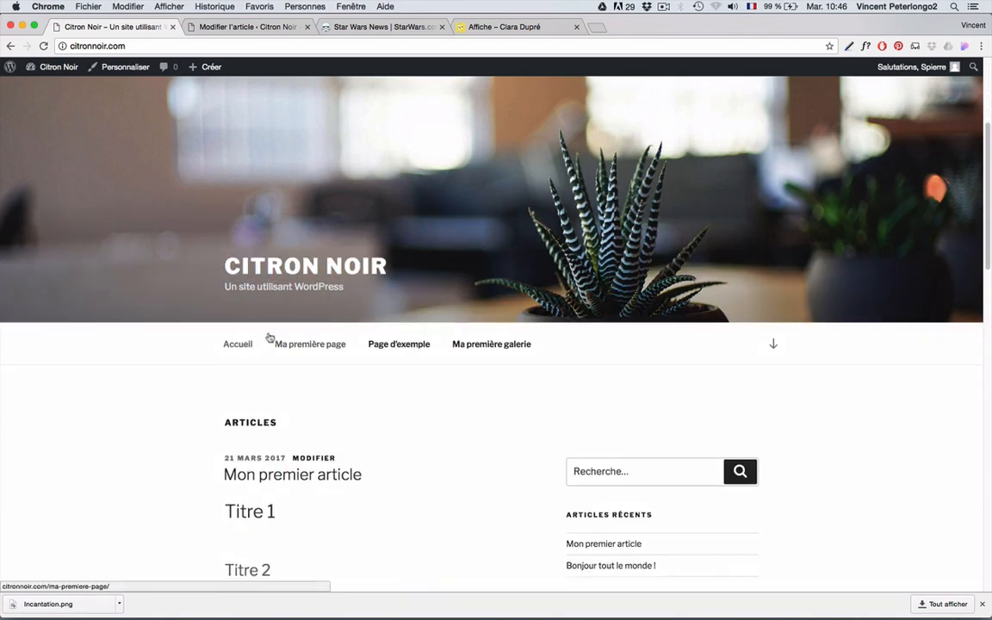
scroll(269, 336, down, 2)
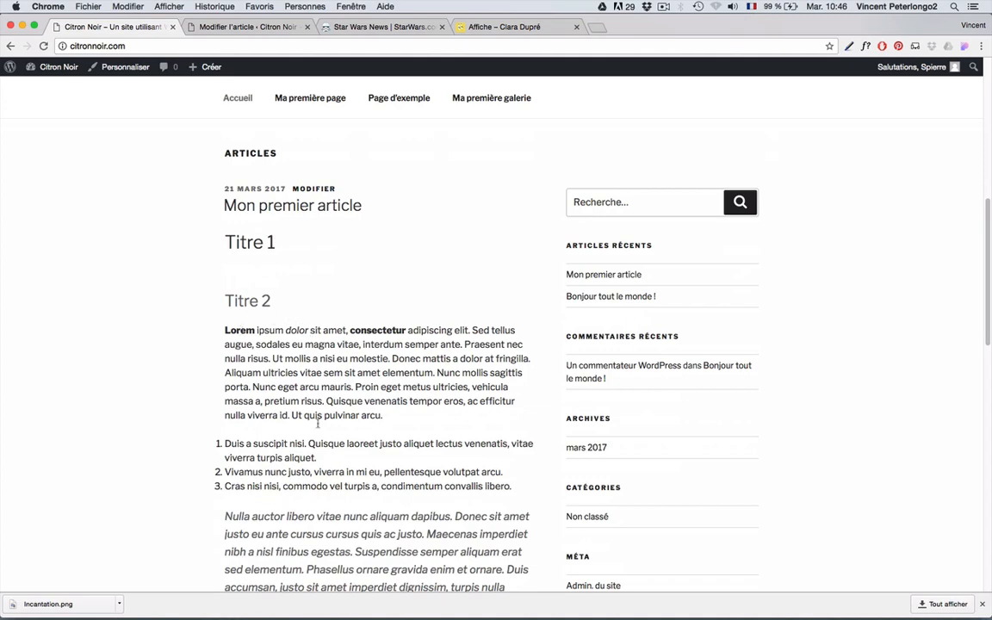
scroll(308, 442, down, 5)
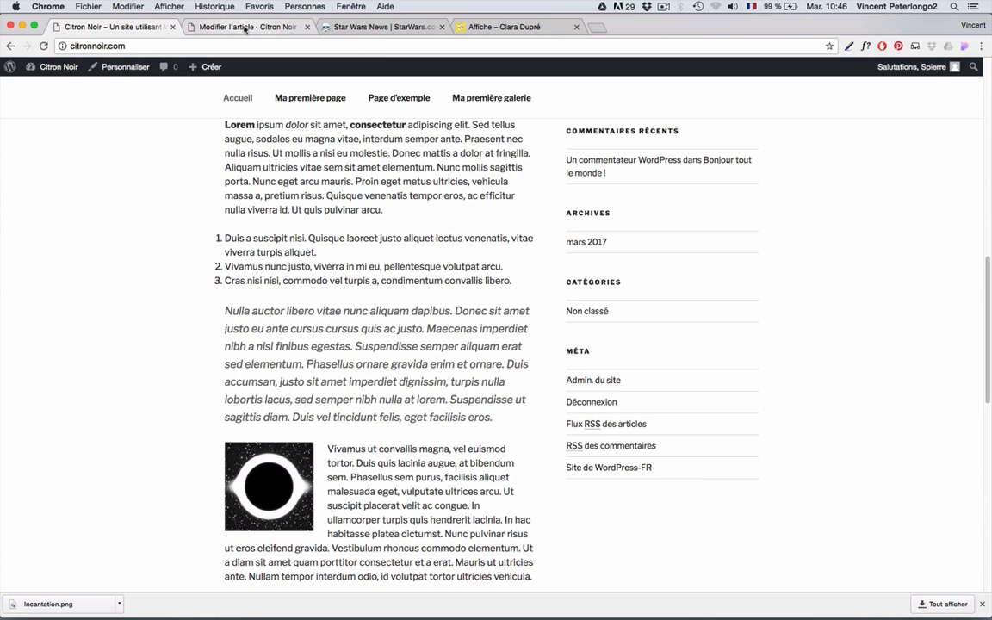
click(246, 28)
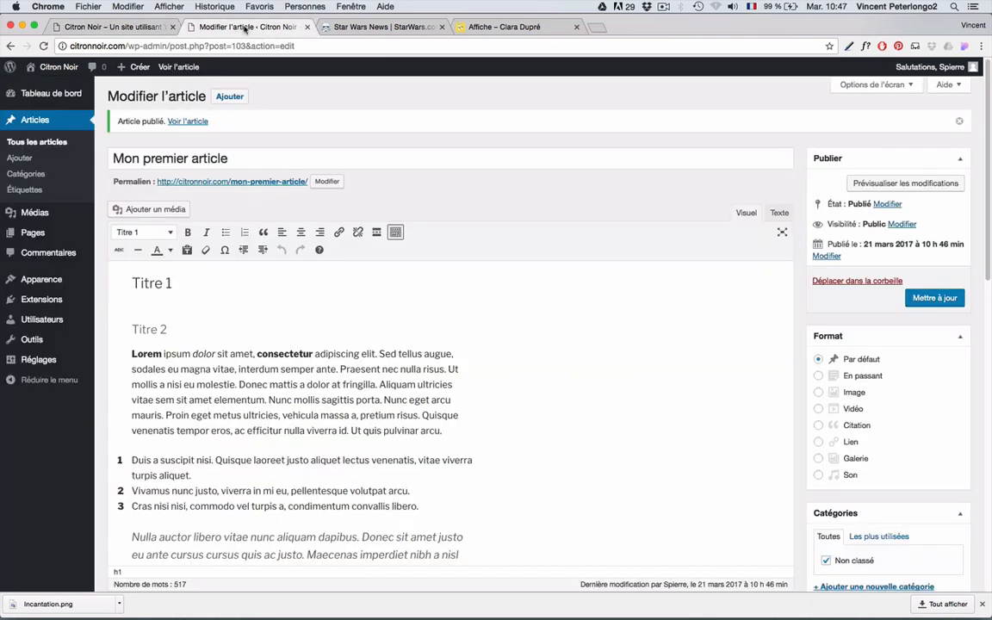
scroll(283, 347, down, 5)
click(184, 433)
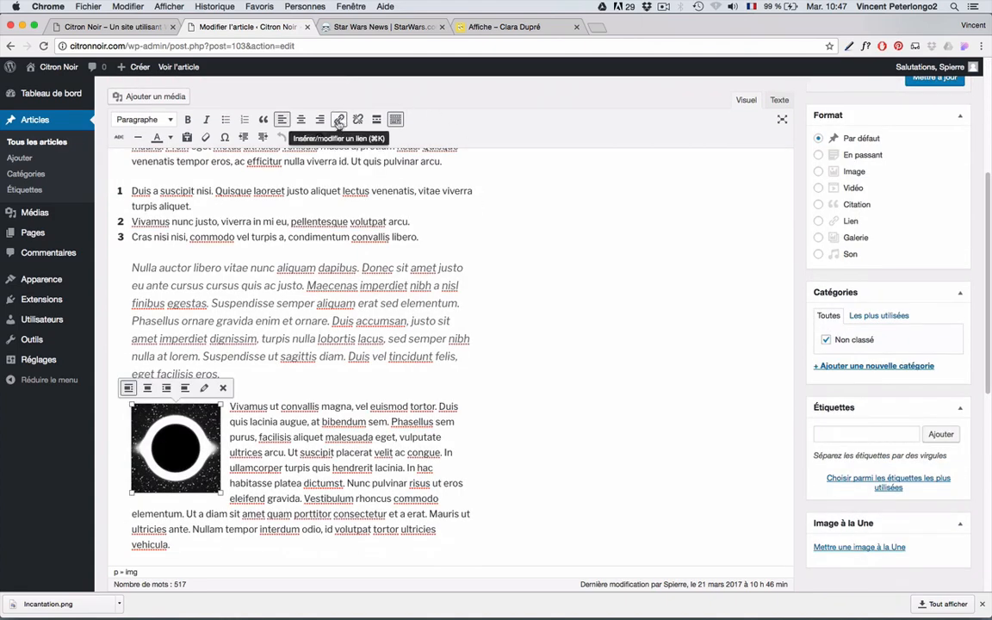
click(338, 120)
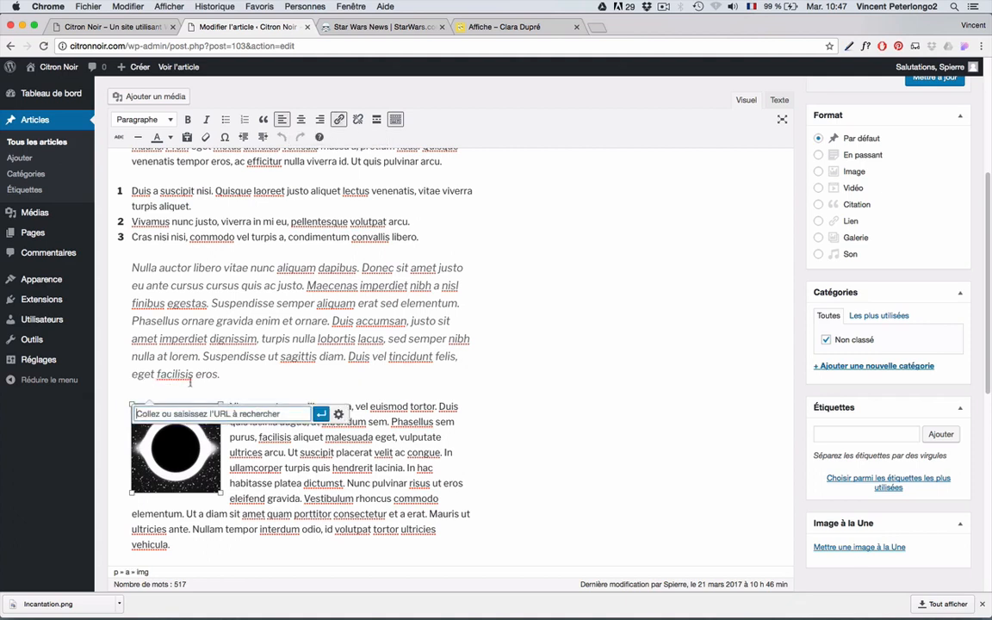
text(www)
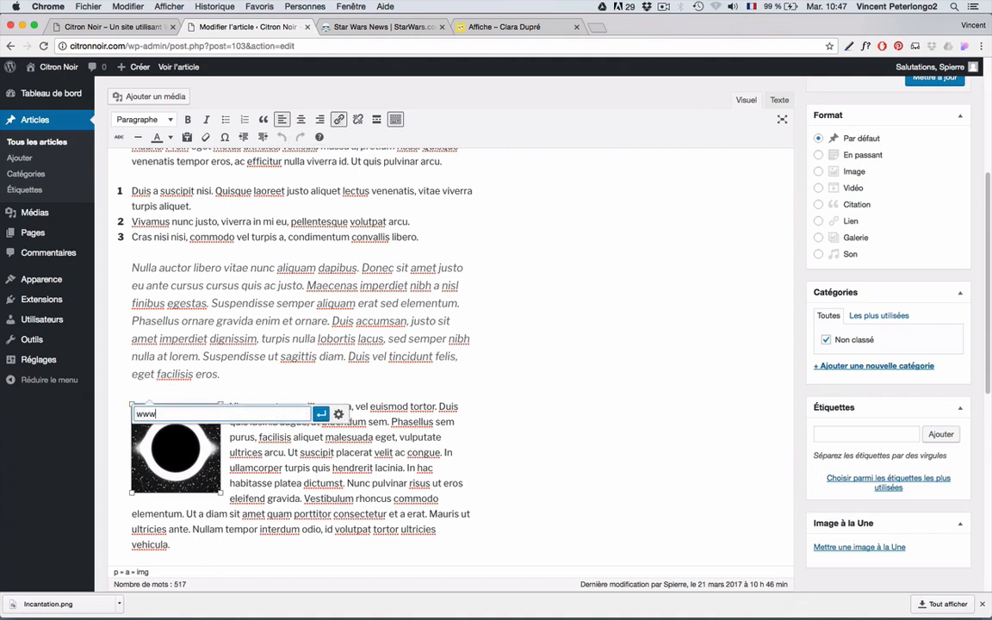
text(.google.com)
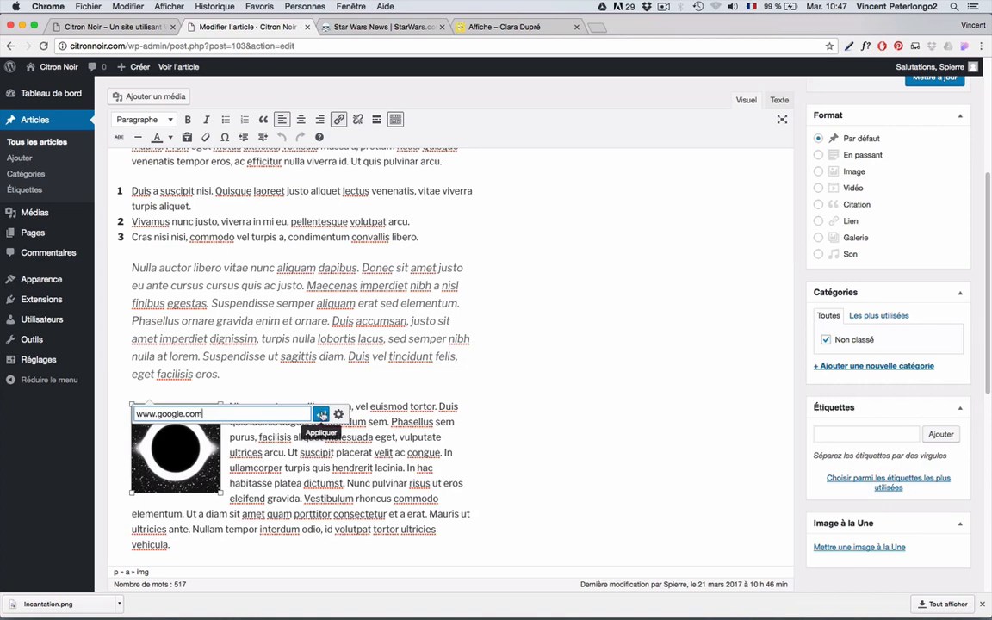
click(321, 415)
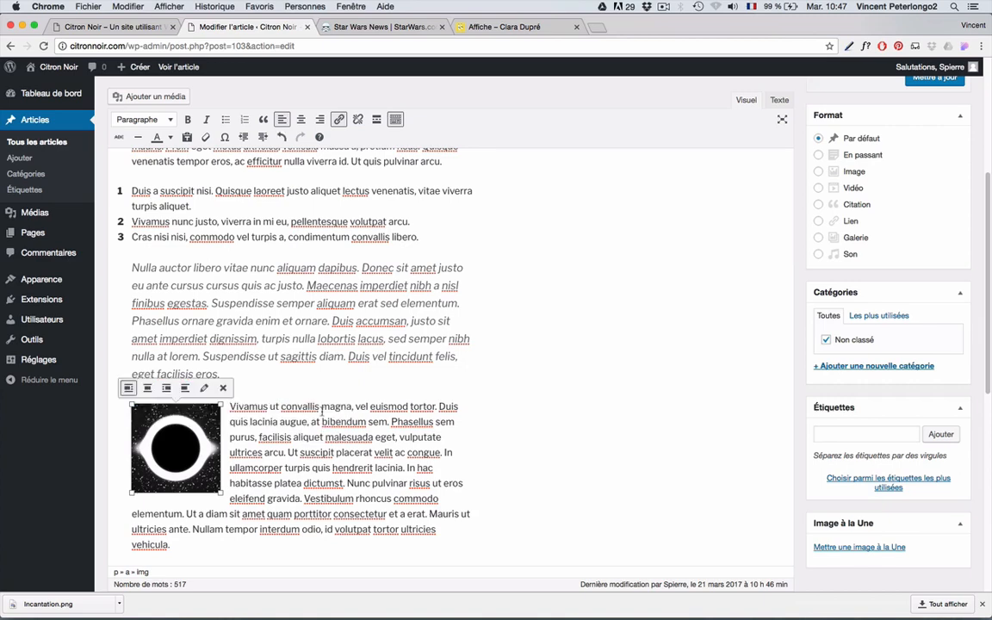
- Save the post with Mettre à jour and go to the public site
scroll(320, 388, up, 3)
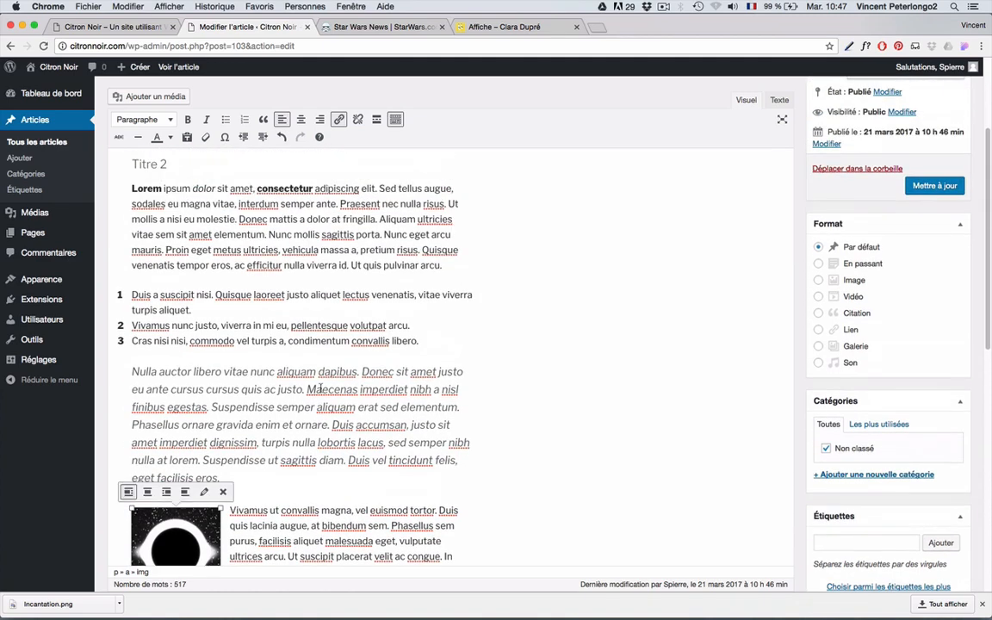
click(940, 186)
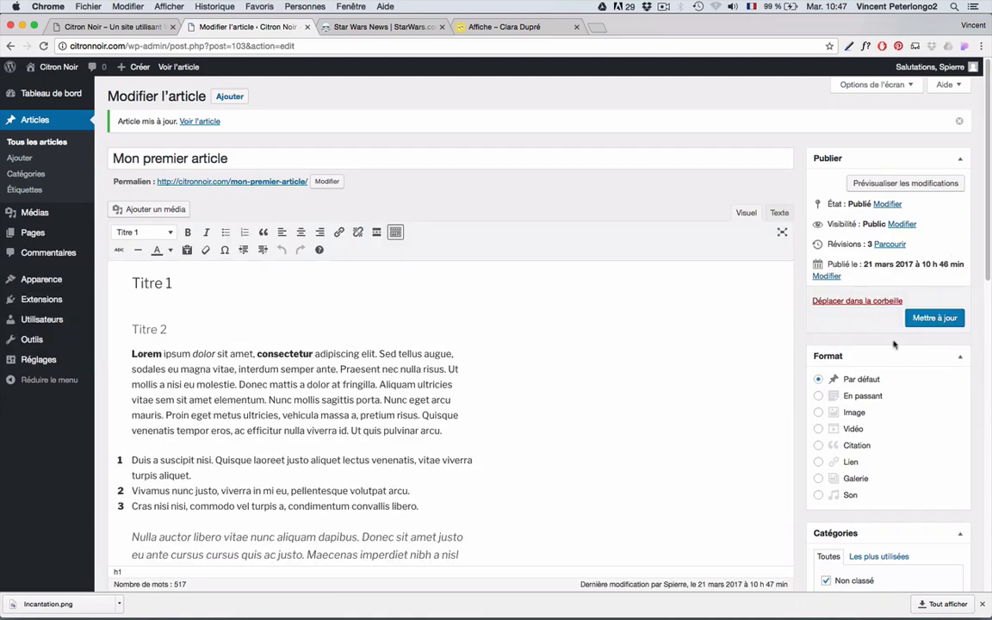
click(113, 28)
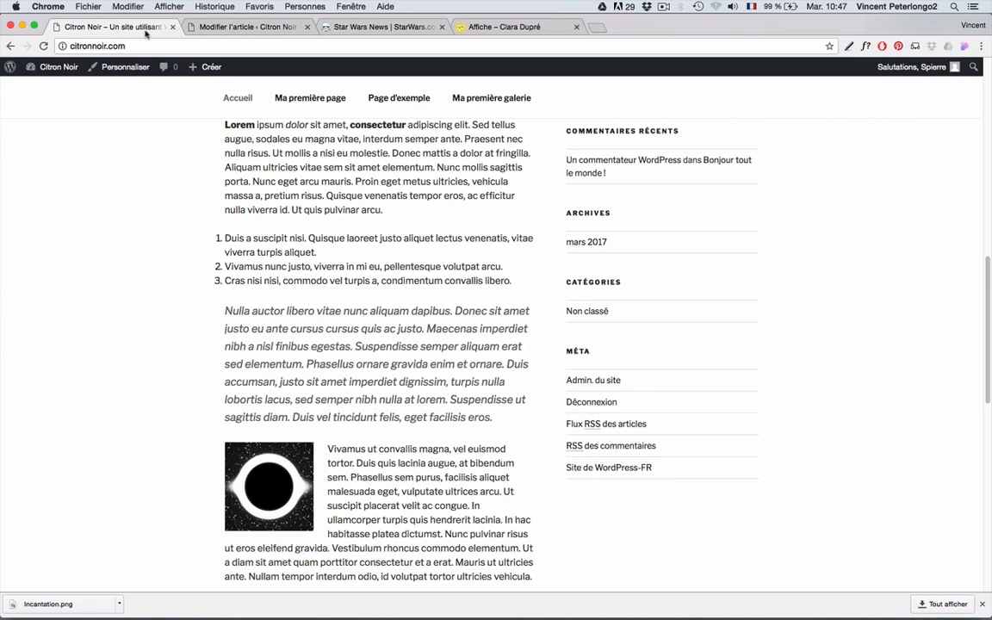
- Reload the site, confirm the black-hole image opens Google, then return to Citron Noir
click(44, 48)
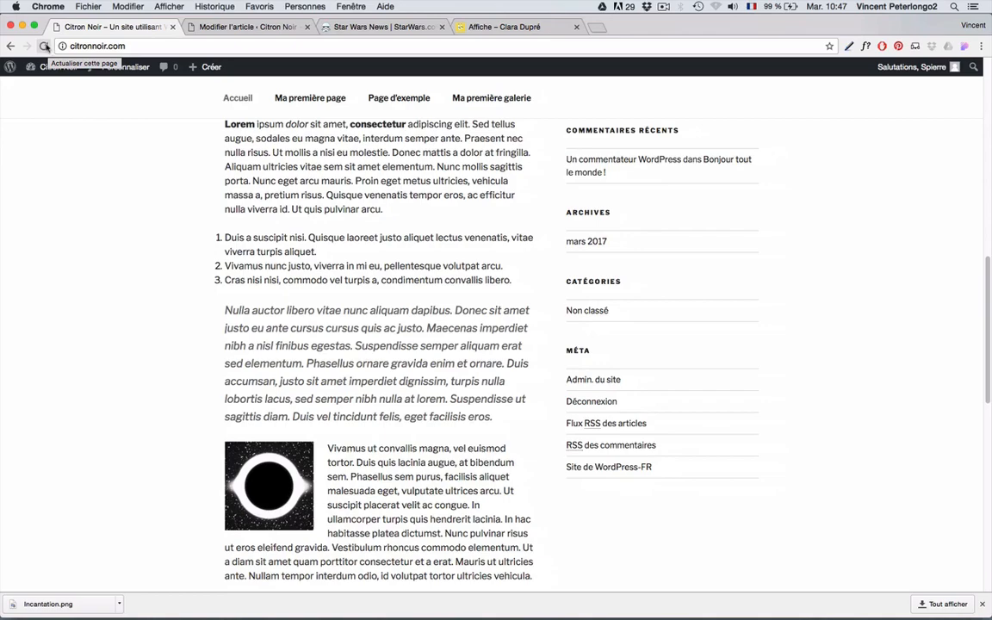
click(44, 46)
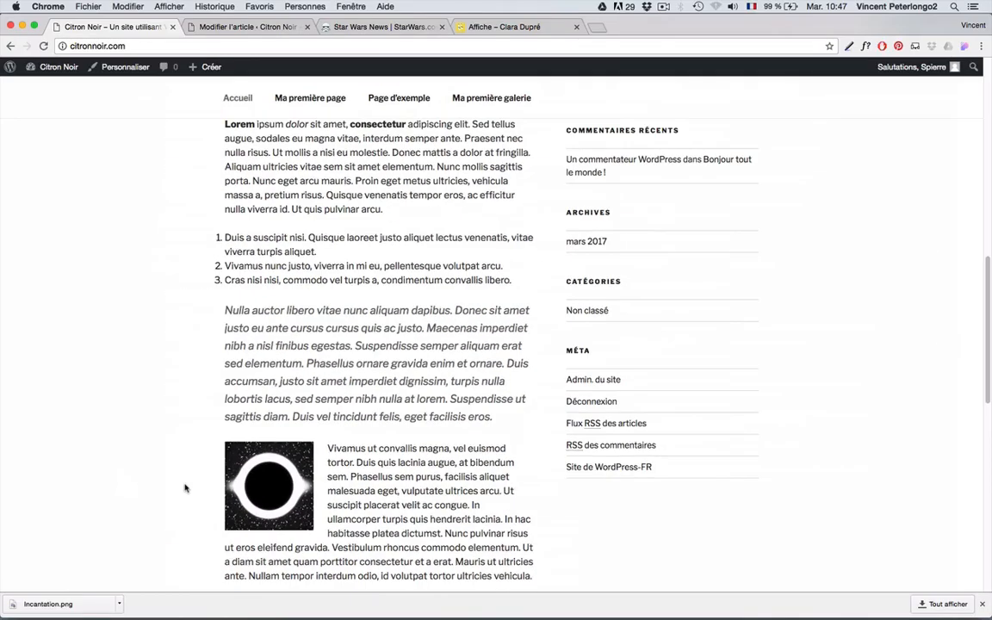
click(257, 491)
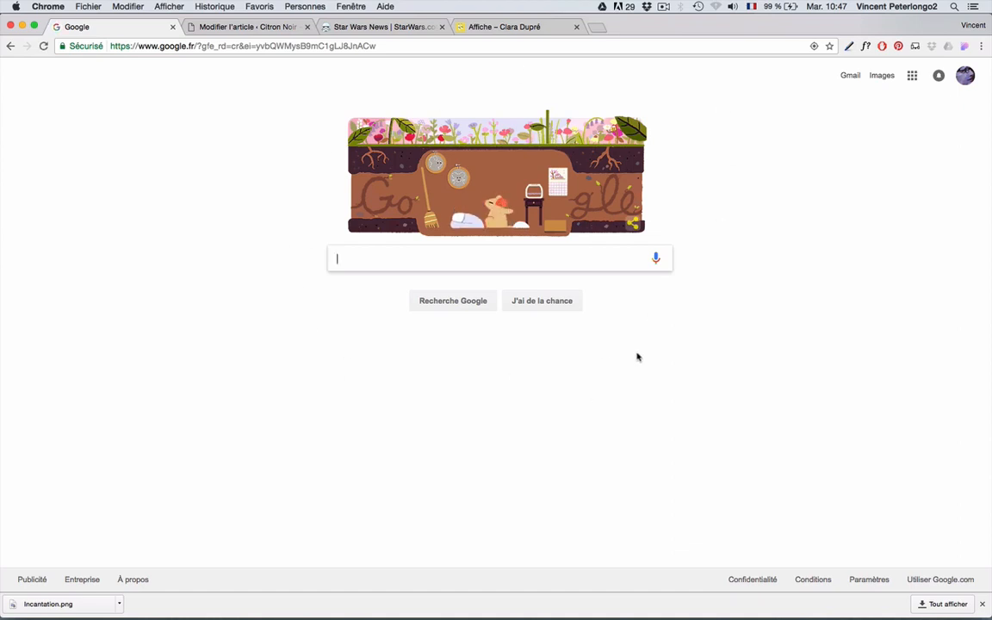
click(10, 47)
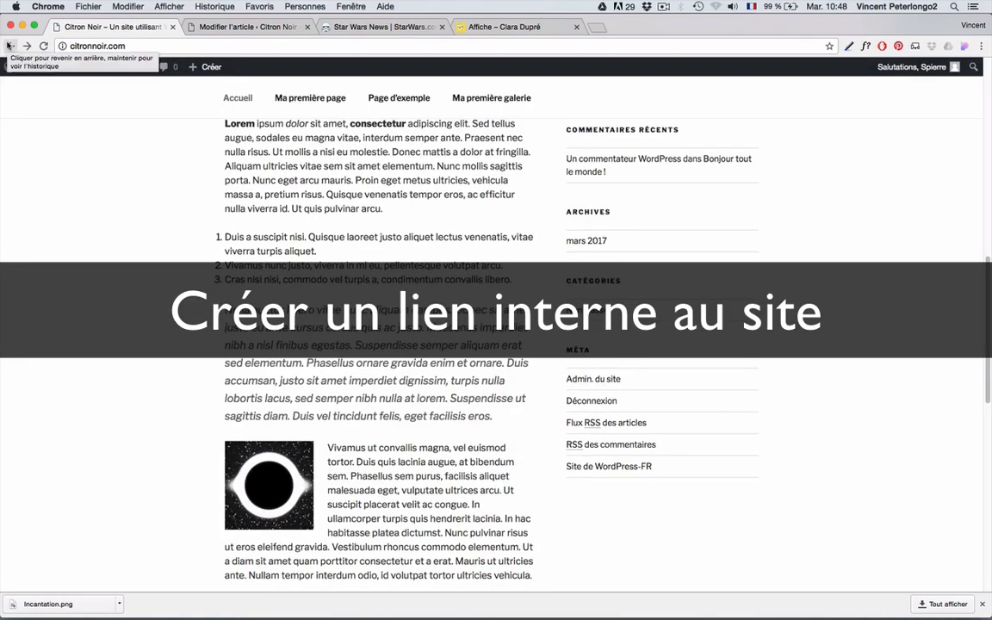
- Open the black-hole image's full link settings and erase the old Google address
click(231, 28)
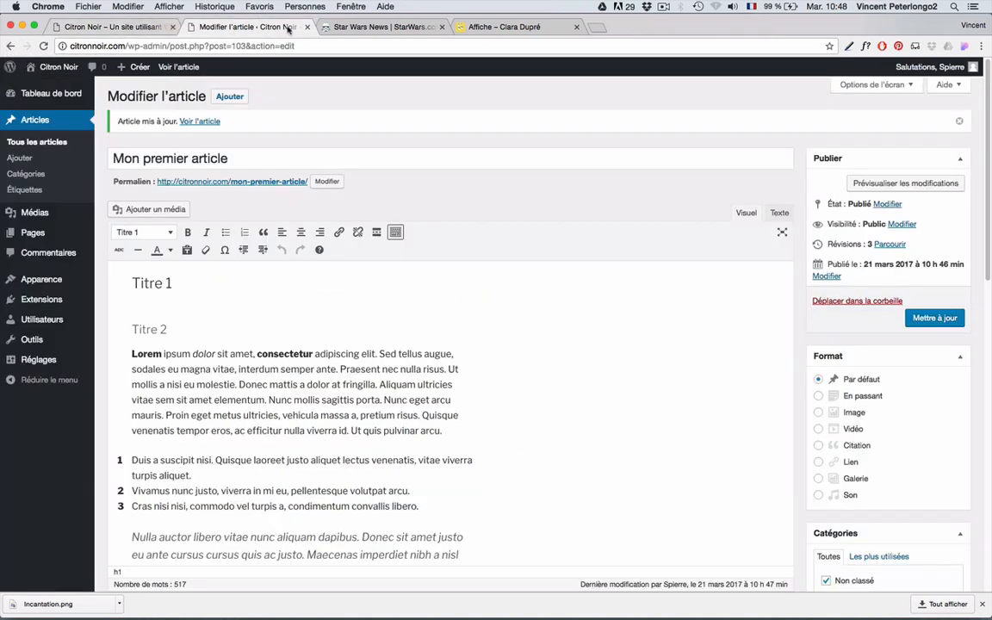
scroll(259, 315, down, 5)
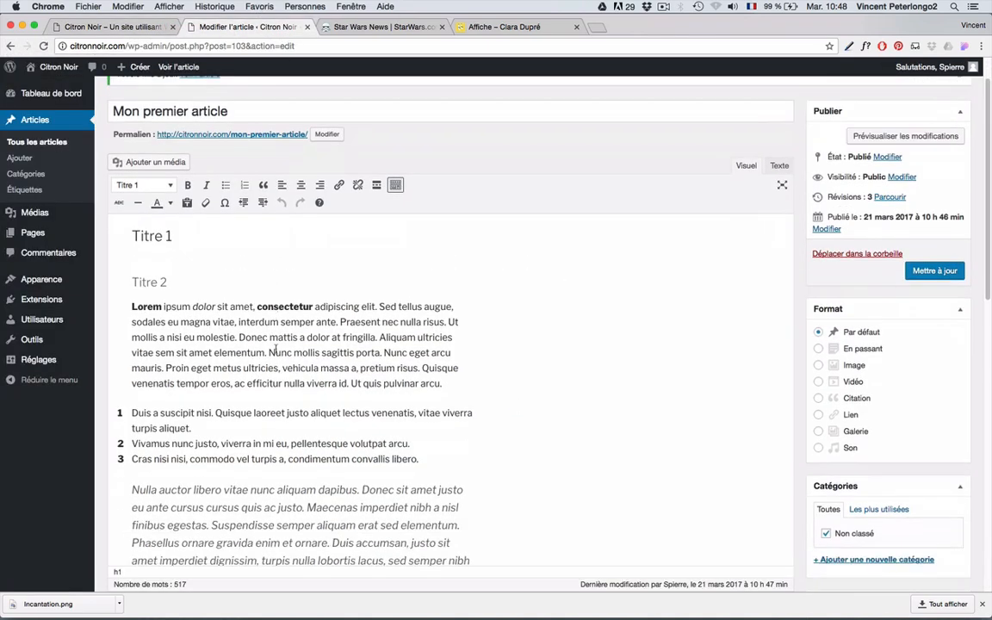
click(181, 398)
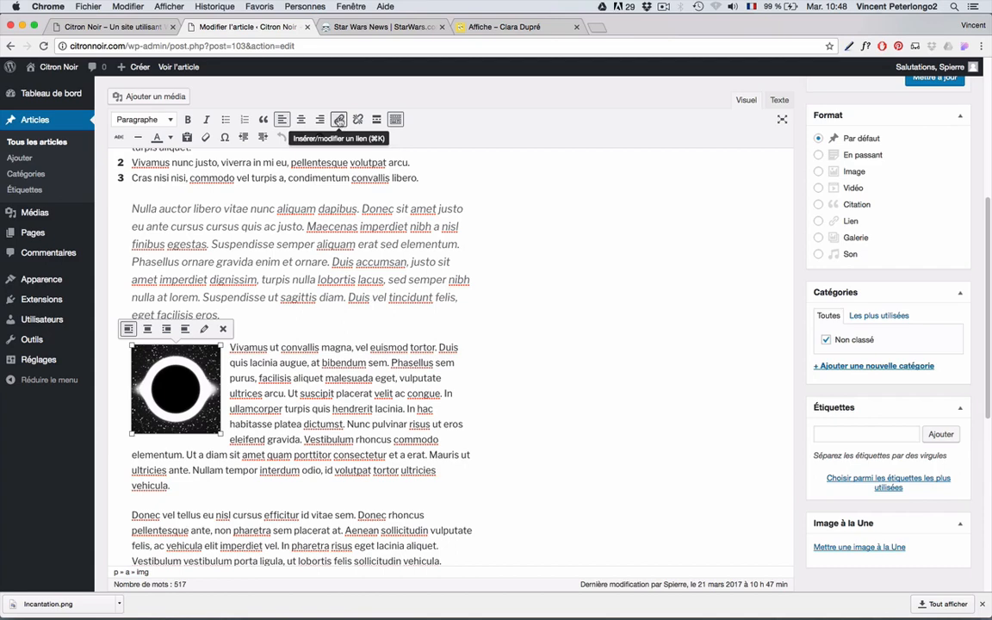
click(338, 120)
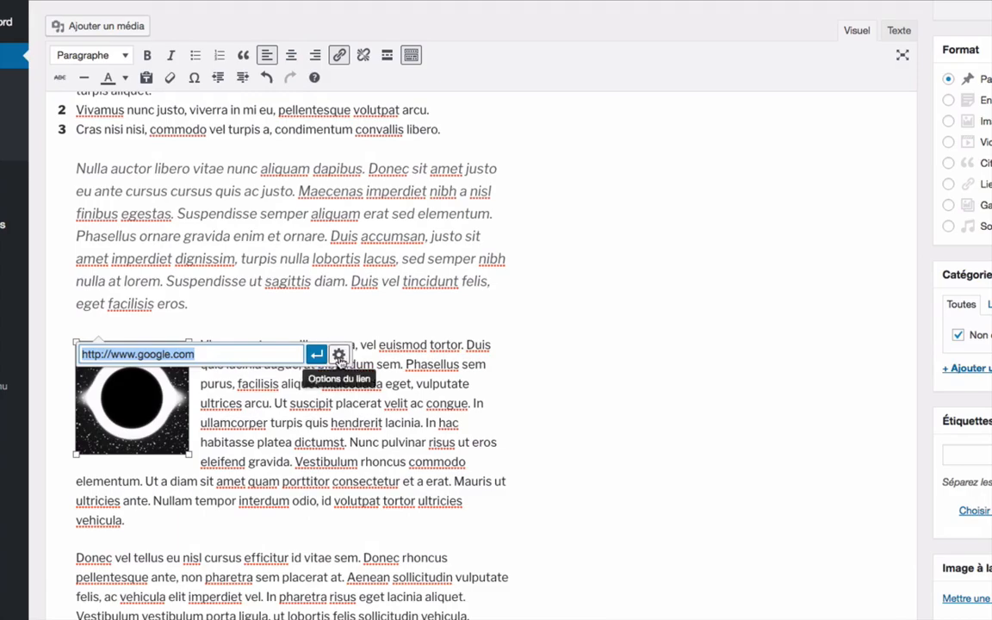
click(338, 356)
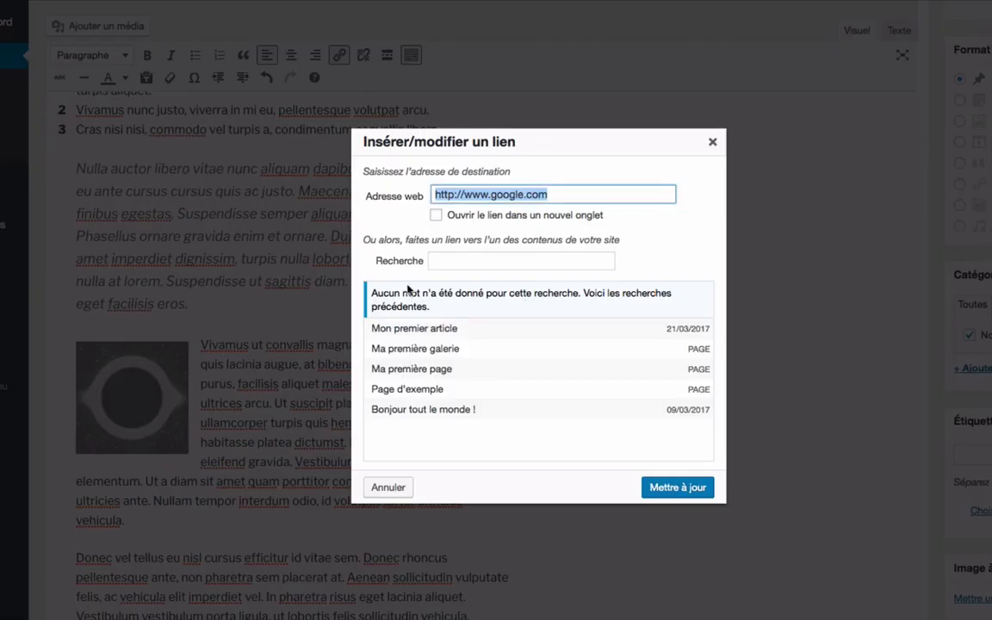
click(568, 193)
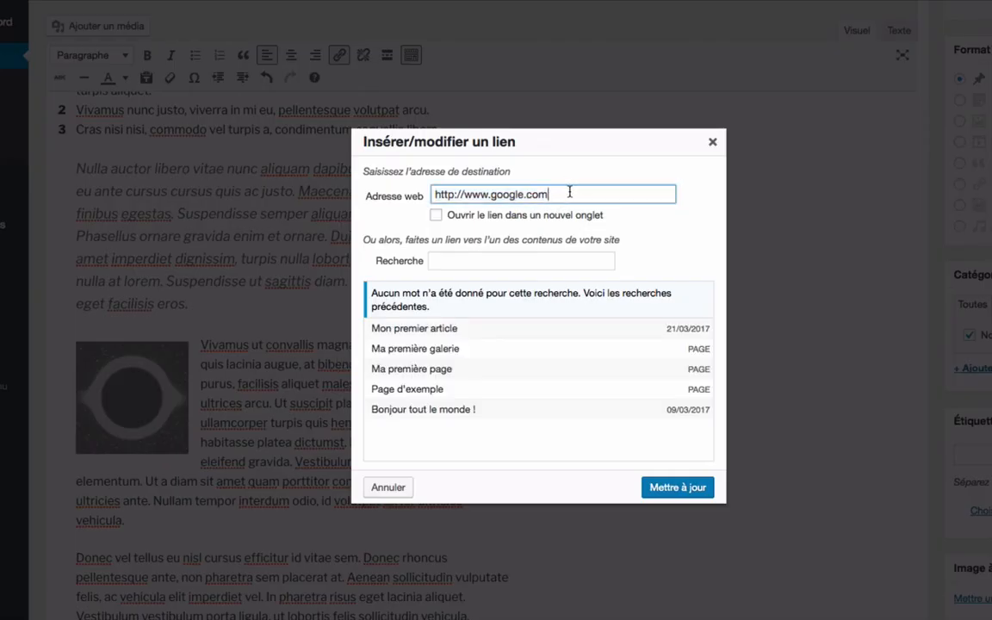
key(BackSpace)
key(BackSpace)
key(BackSpace)
key(BackSpace)
key(BackSpace)
key(BackSpace)
key(BackSpace)
key(BackSpace)
key(BackSpace)
key(BackSpace)
key(BackSpace)
key(BackSpace)
key(BackSpace)
key(BackSpace)
key(BackSpace)
key(BackSpace)
key(BackSpace)
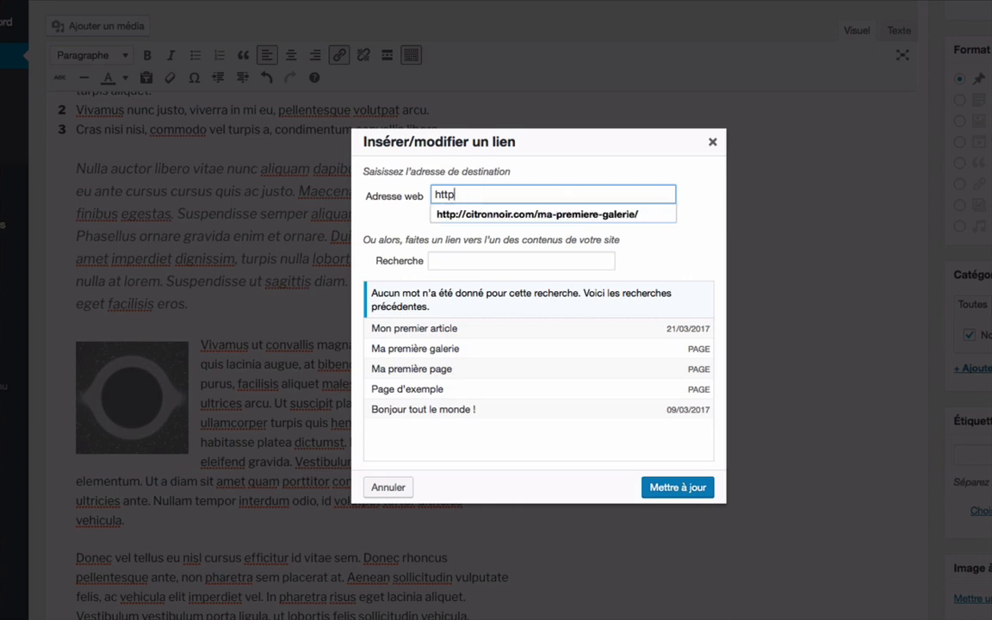
key(BackSpace)
key(BackSpace)
key(BackSpace)
key(BackSpace)
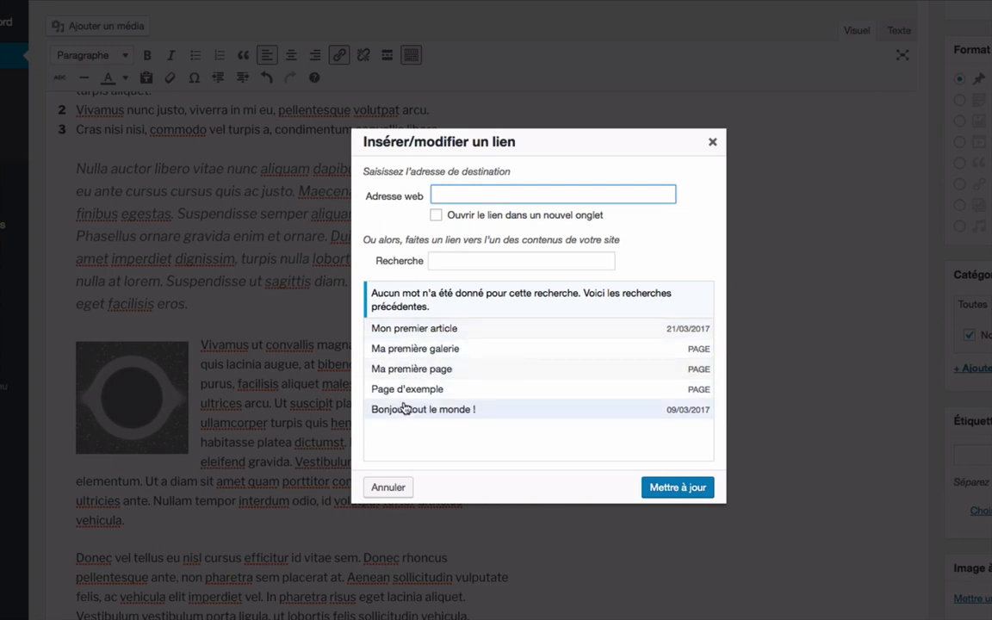
- Link the image to the 'Ma première galerie' page and update the post
click(432, 351)
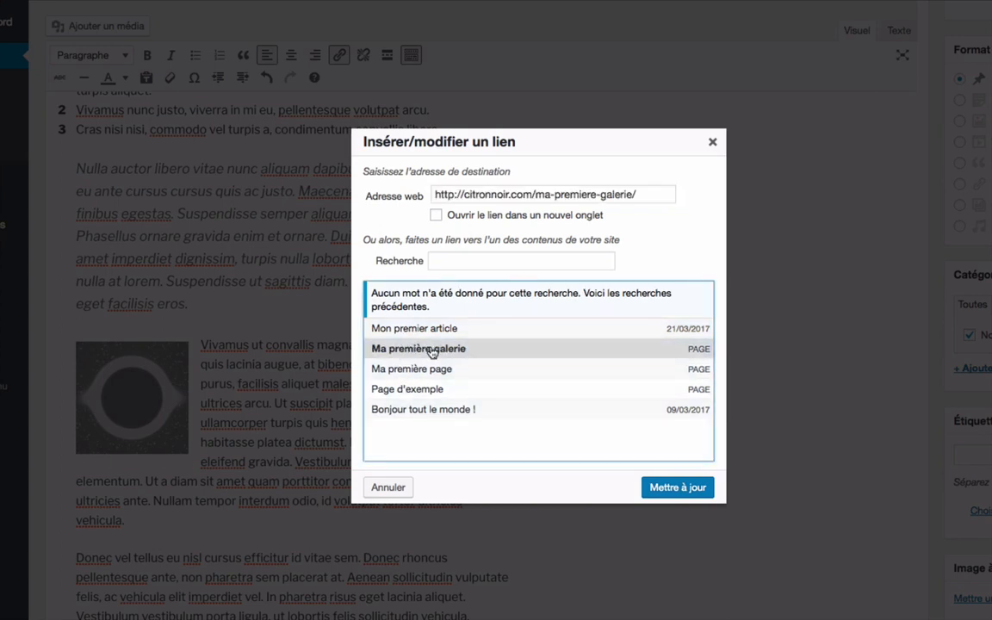
click(677, 487)
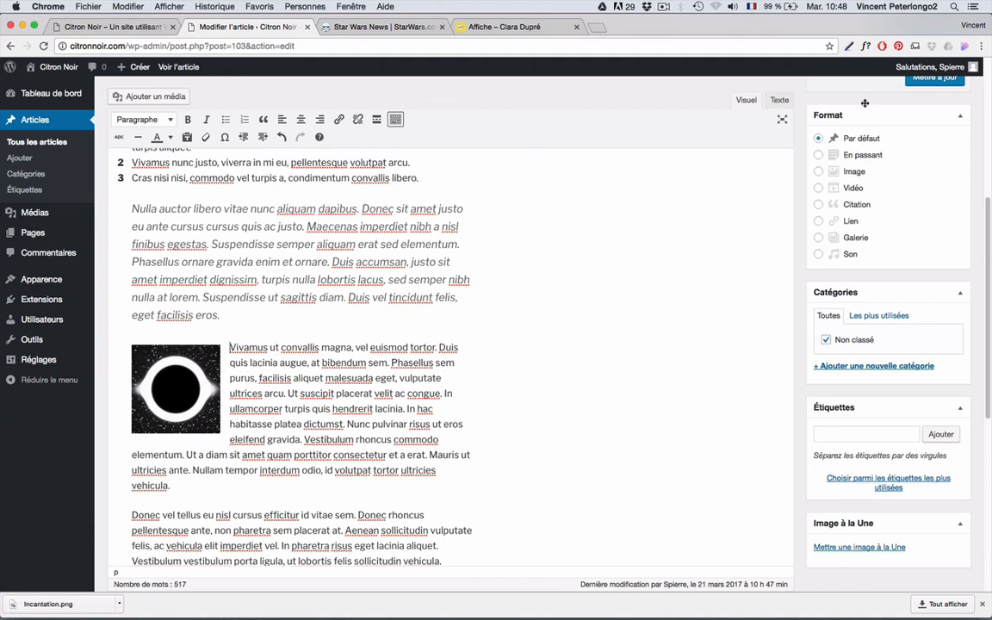
scroll(632, 254, down, 2)
scroll(632, 254, up, 4)
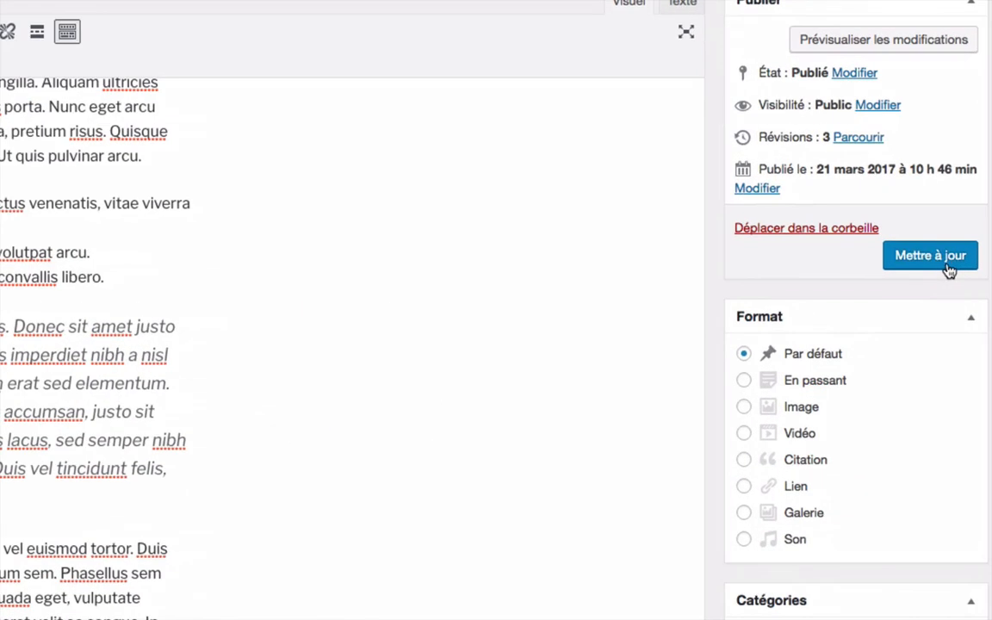
click(924, 257)
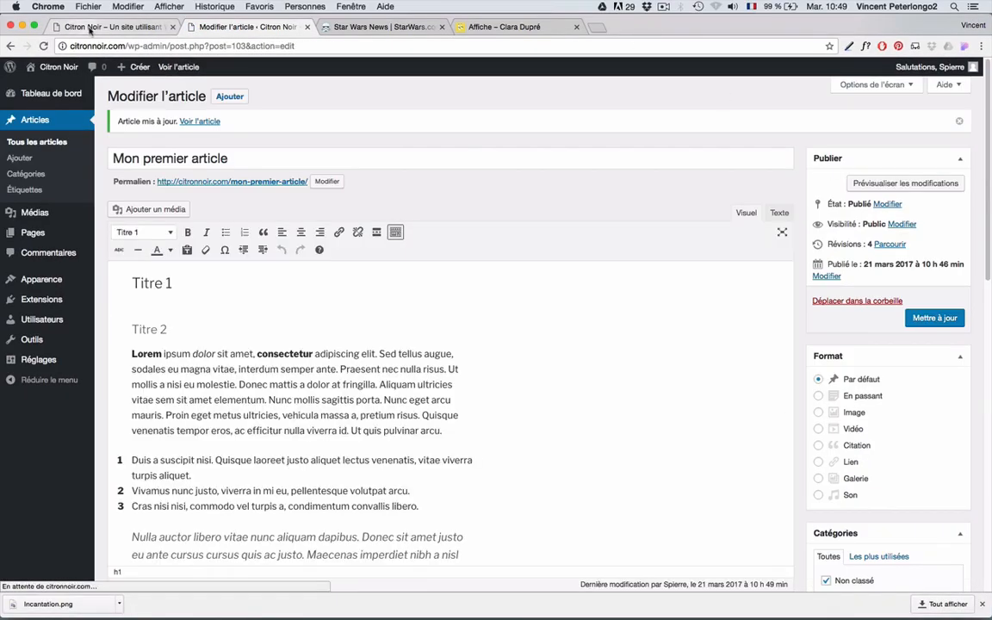
- Reload the site, confirm the image opens the gallery page, then browse the home page articles
click(90, 27)
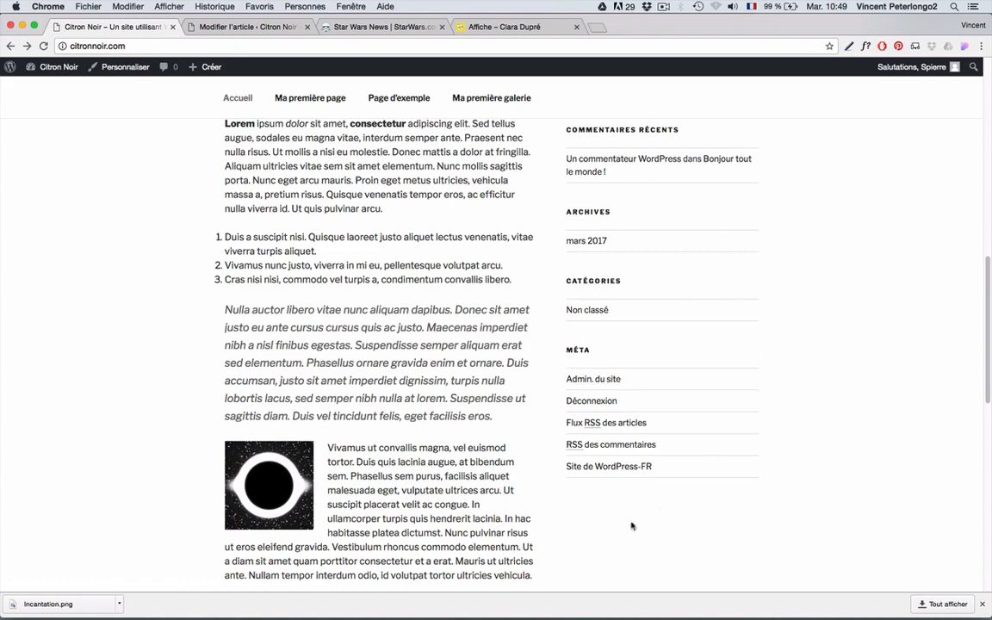
click(43, 45)
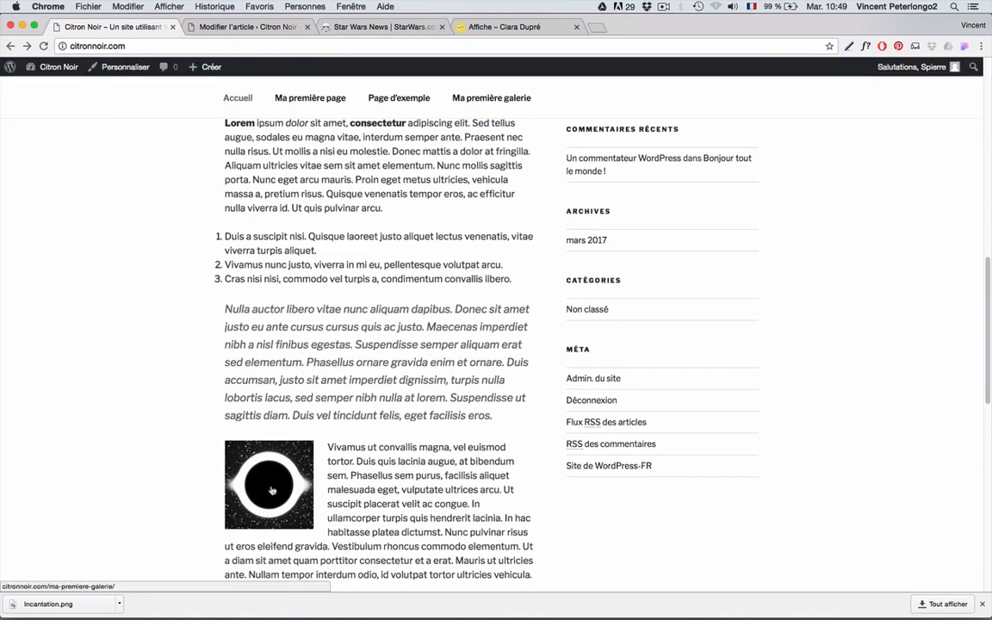
click(271, 490)
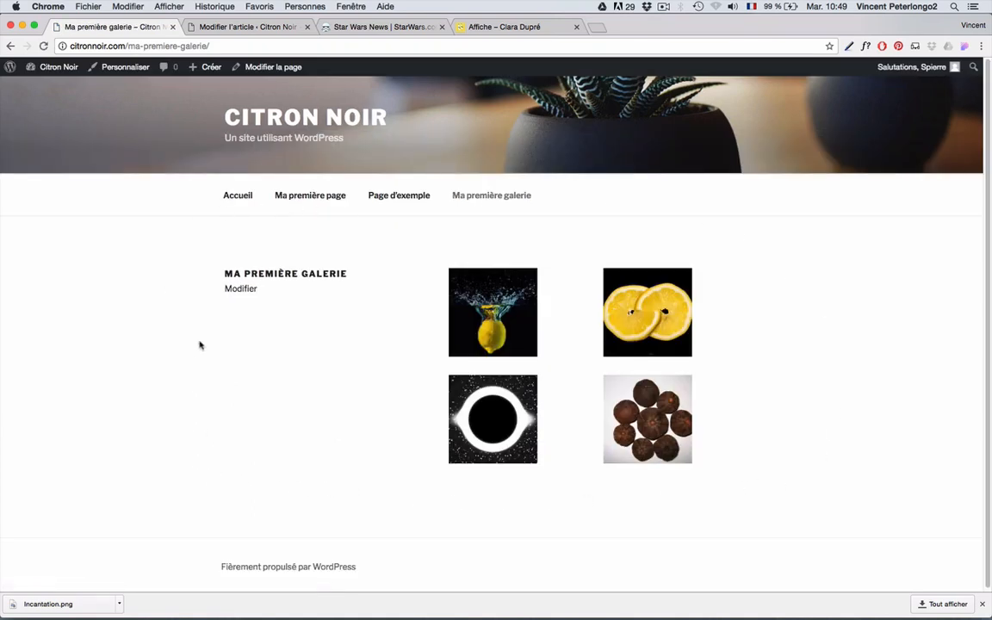
click(241, 196)
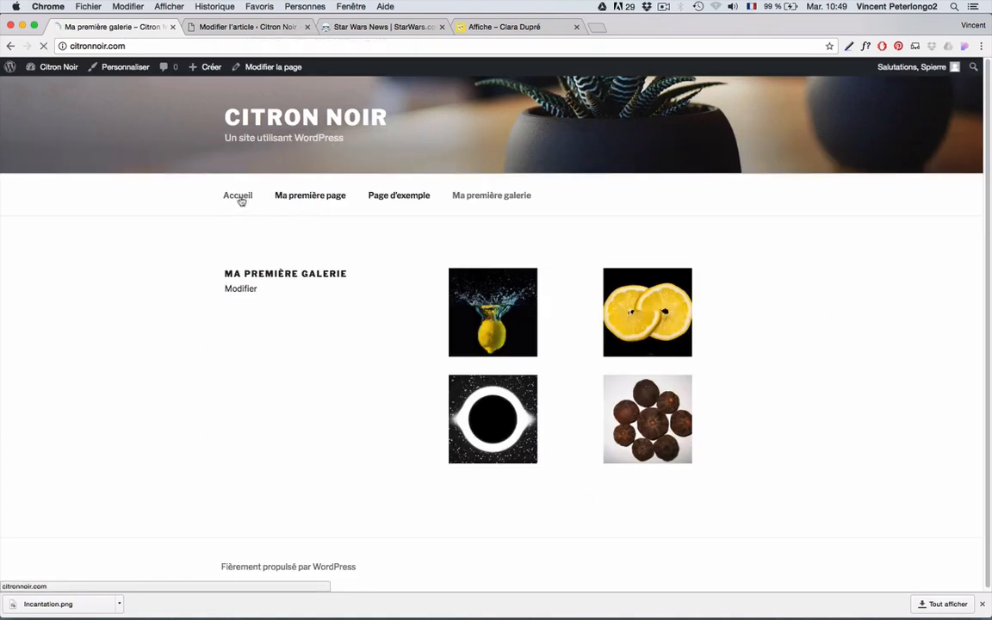
scroll(377, 370, down, 5)
scroll(377, 370, down, 15)
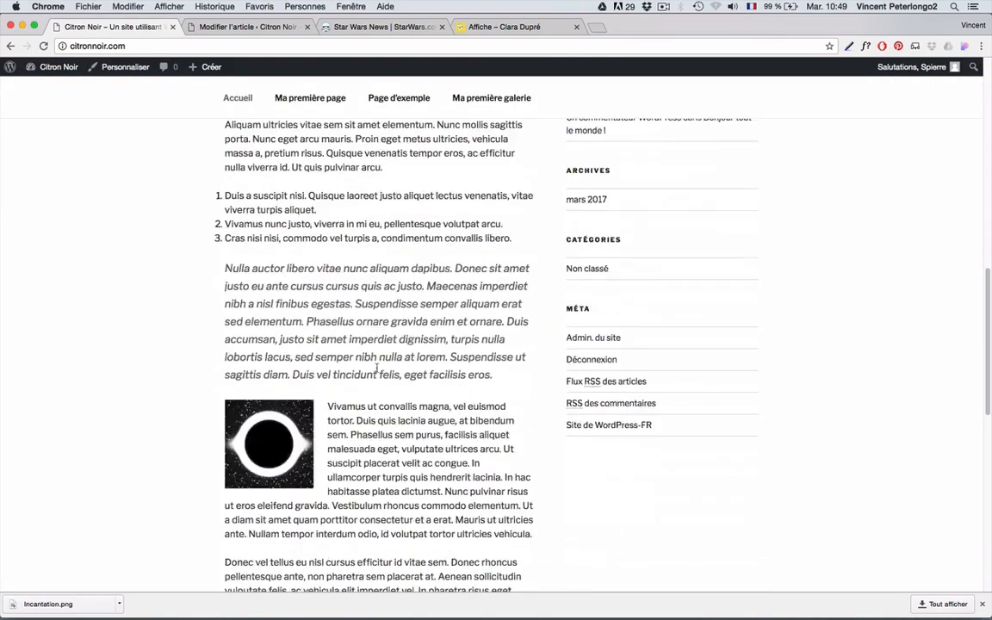
scroll(381, 473, up, 15)
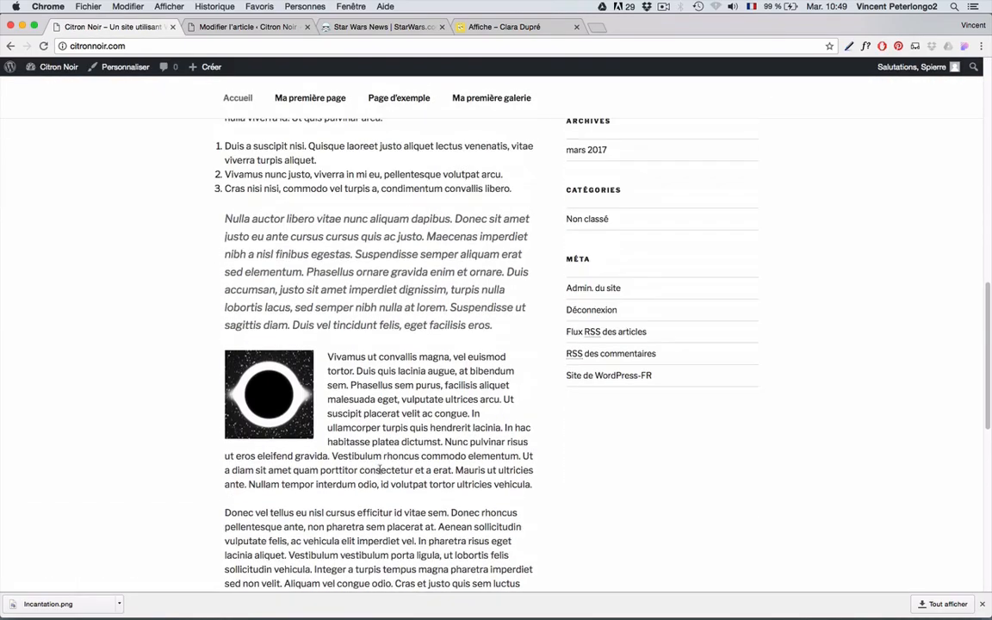
scroll(379, 471, up, 2)
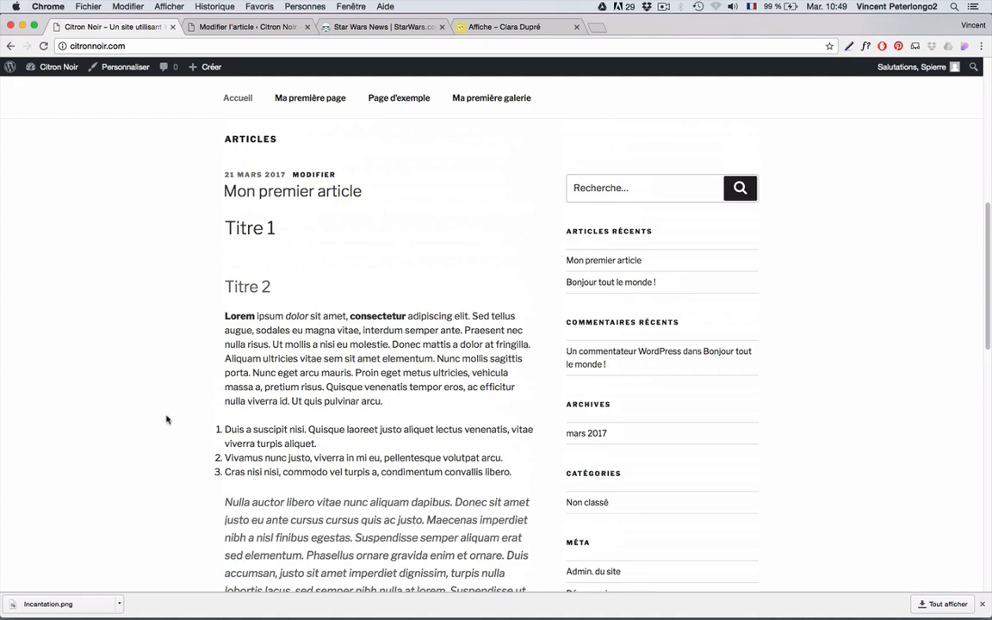
scroll(218, 195, down, 15)
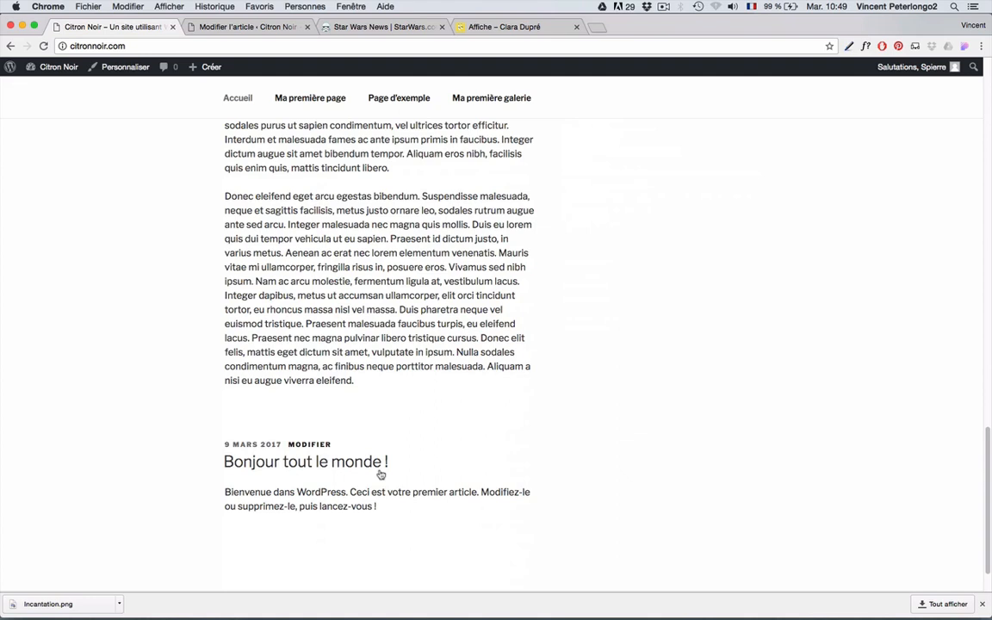
scroll(205, 374, up, 15)
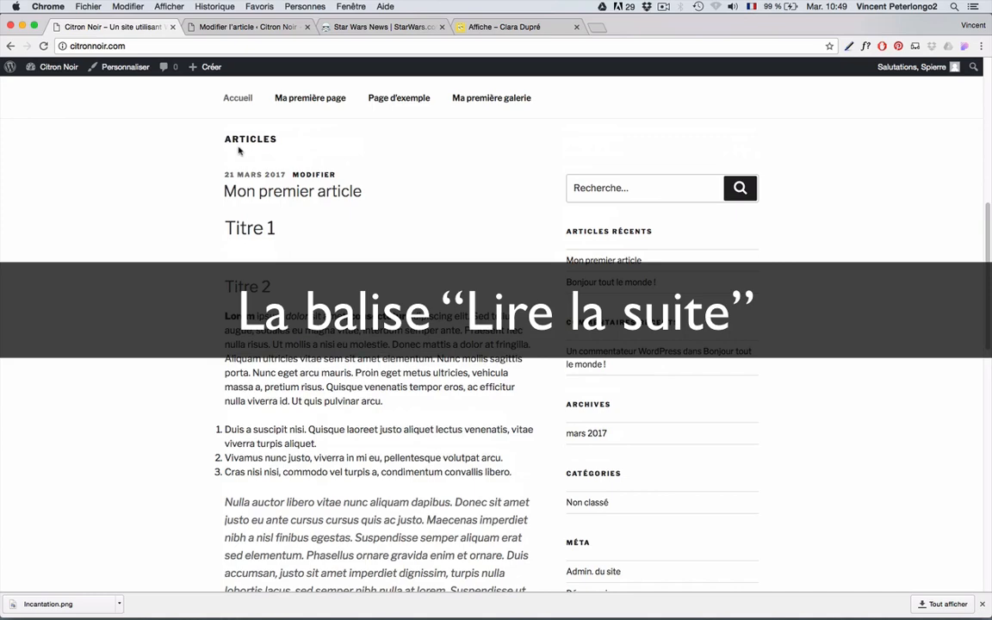
- Insert a read-more break after 'arcu.' in the first paragraph and update the article
click(222, 27)
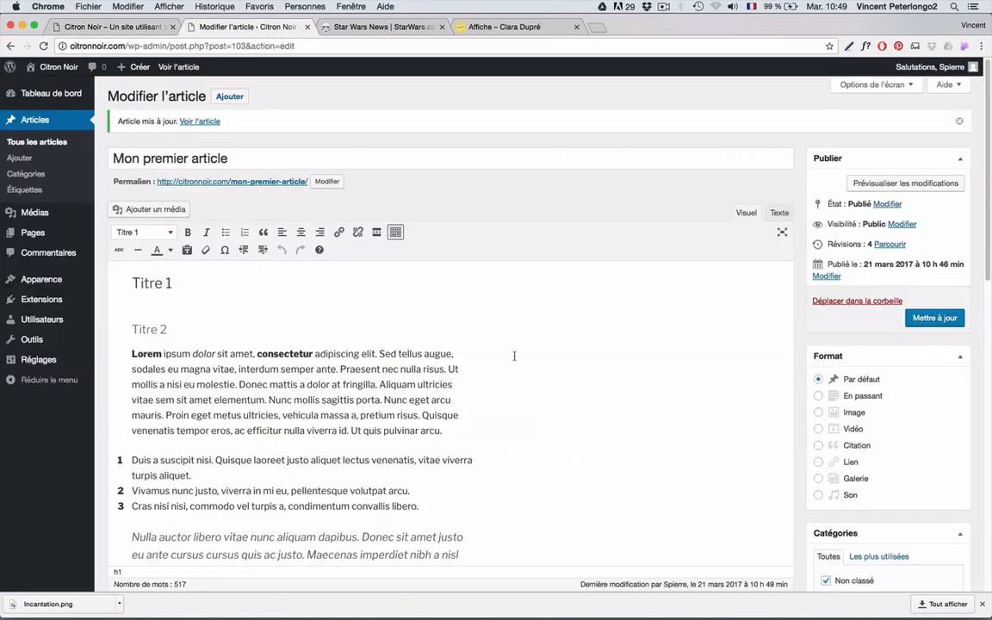
click(450, 431)
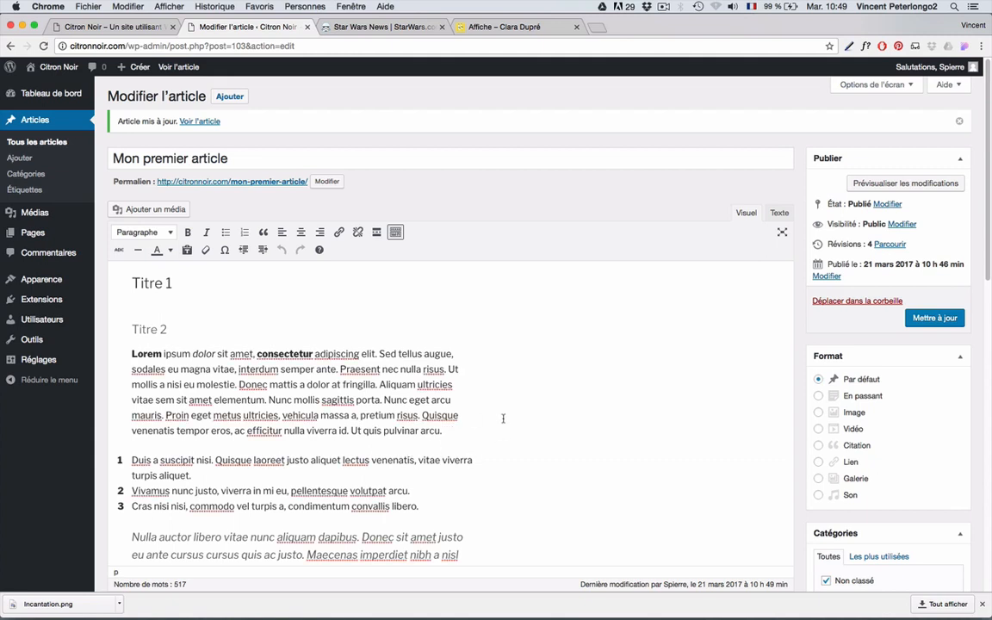
click(376, 232)
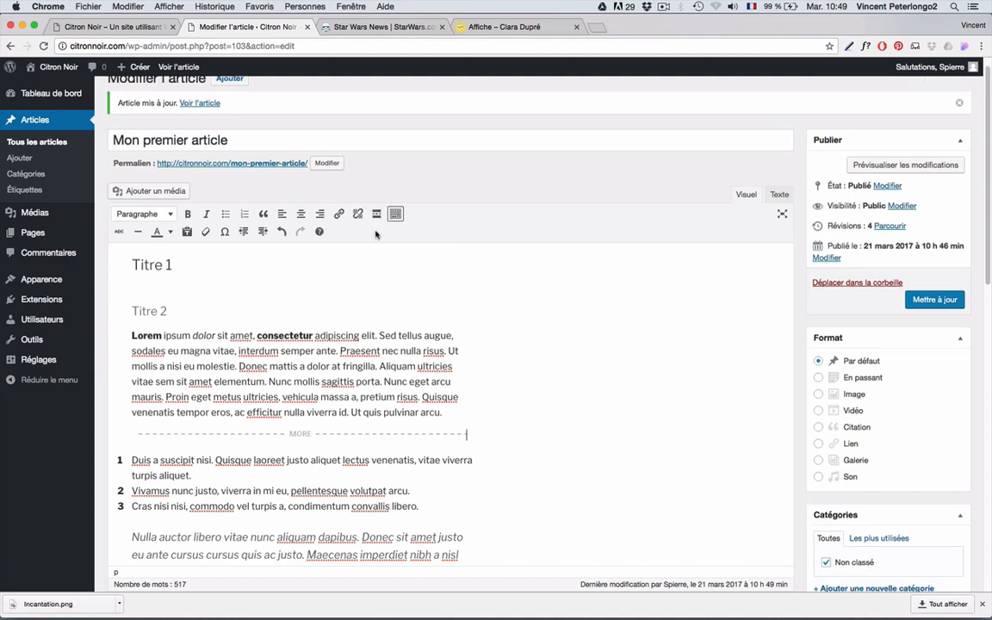
click(925, 302)
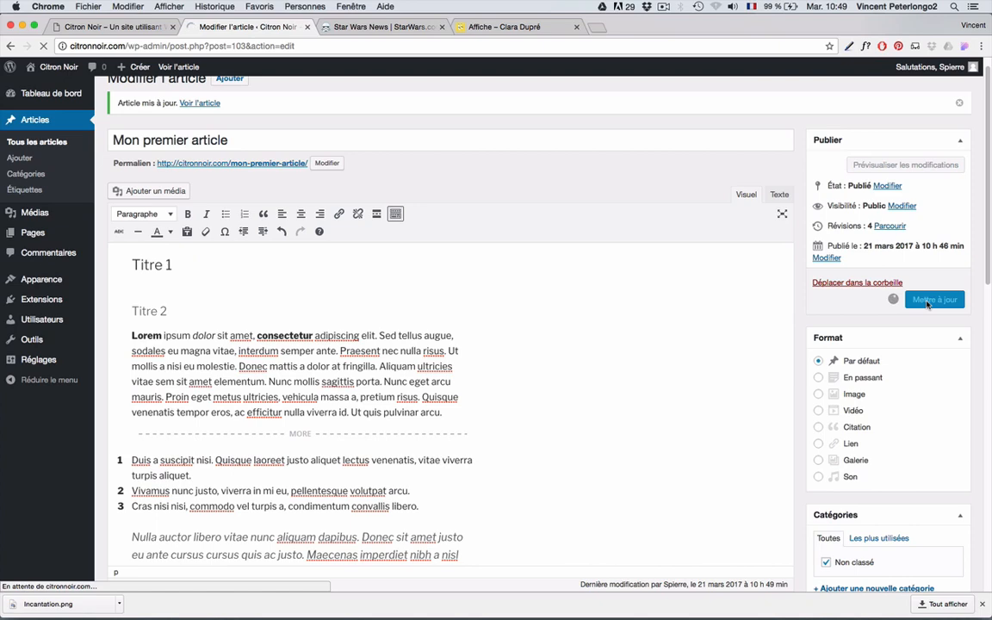
- Reload the front page and open the full article via Continuer la lecture
click(129, 27)
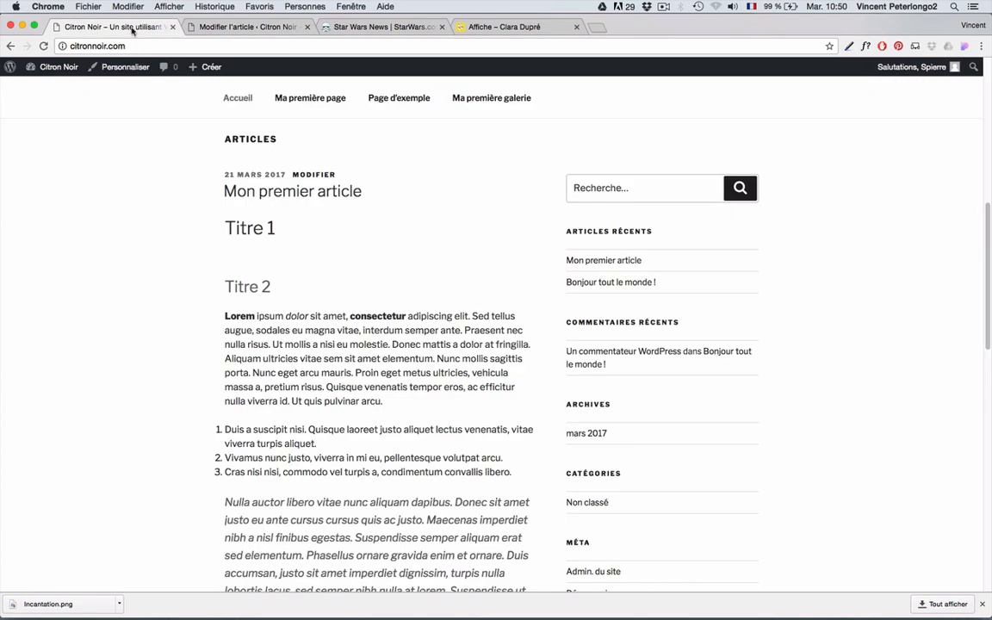
click(43, 46)
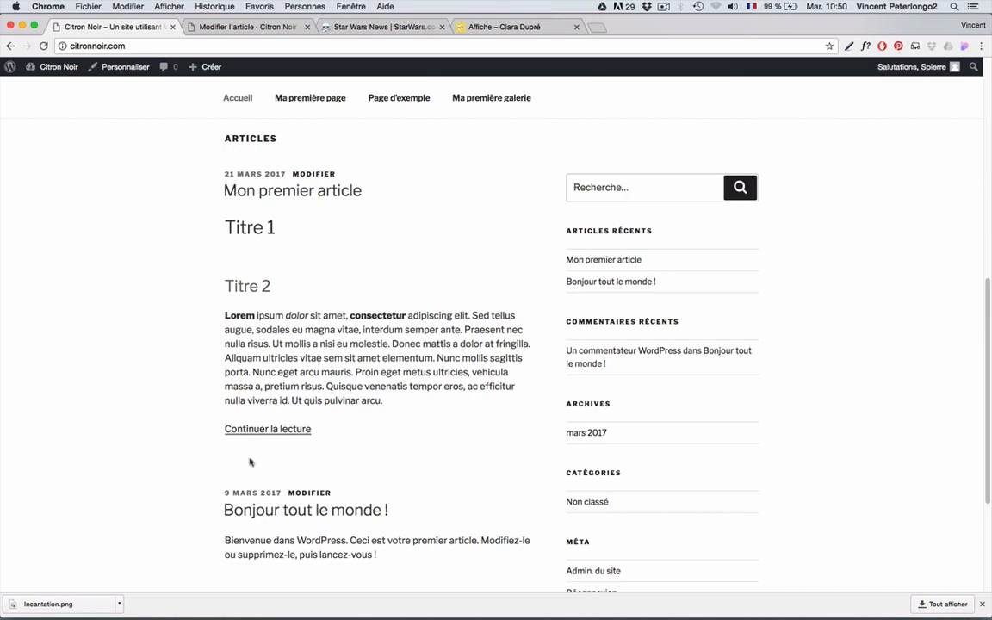
click(291, 434)
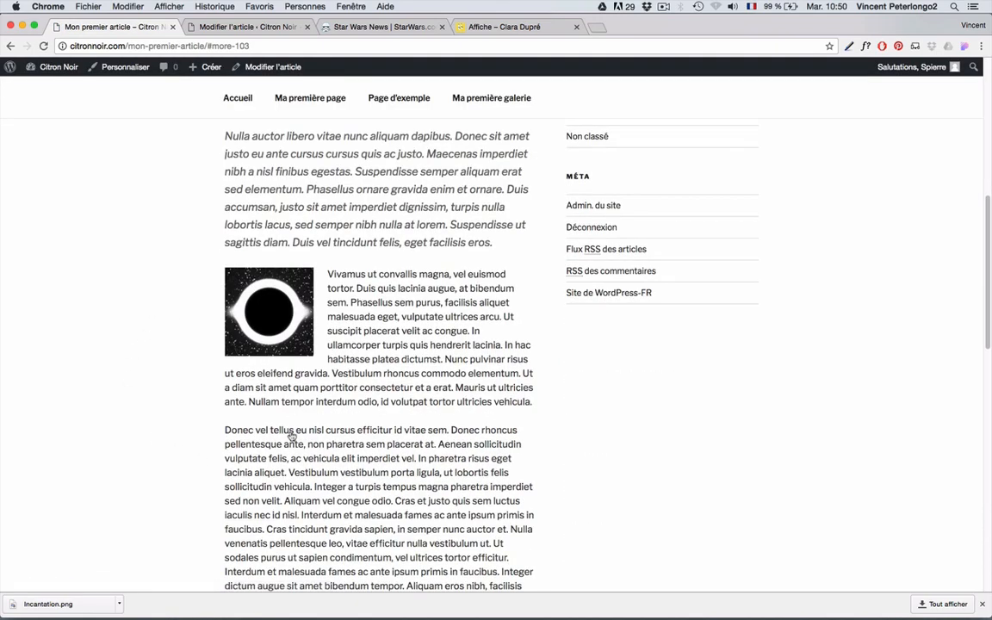
scroll(291, 435, up, 5)
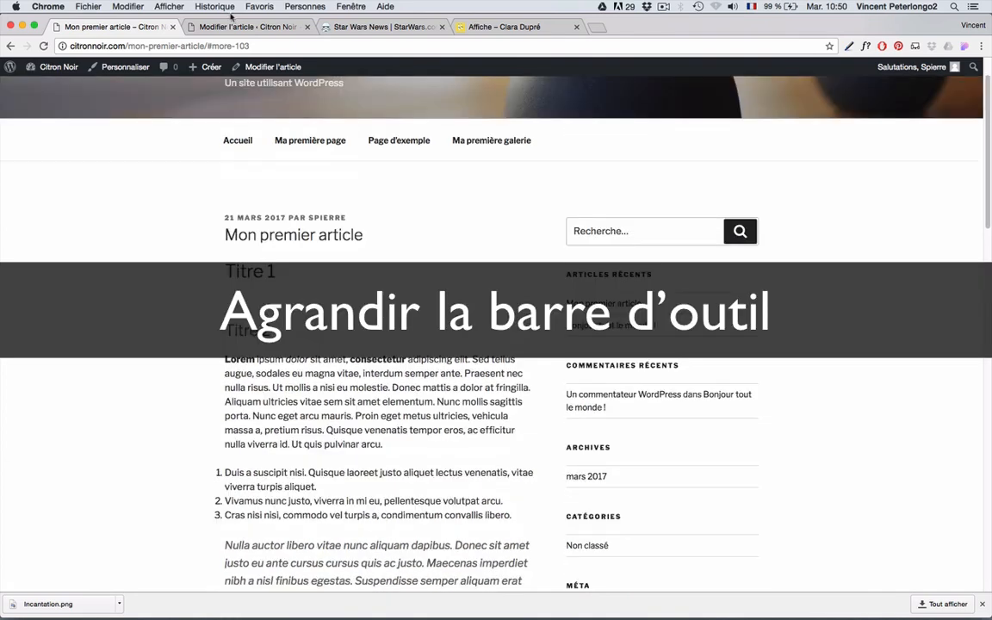
- Back in the editor, toggle the extra row of formatting tools, leaving it shown
click(220, 29)
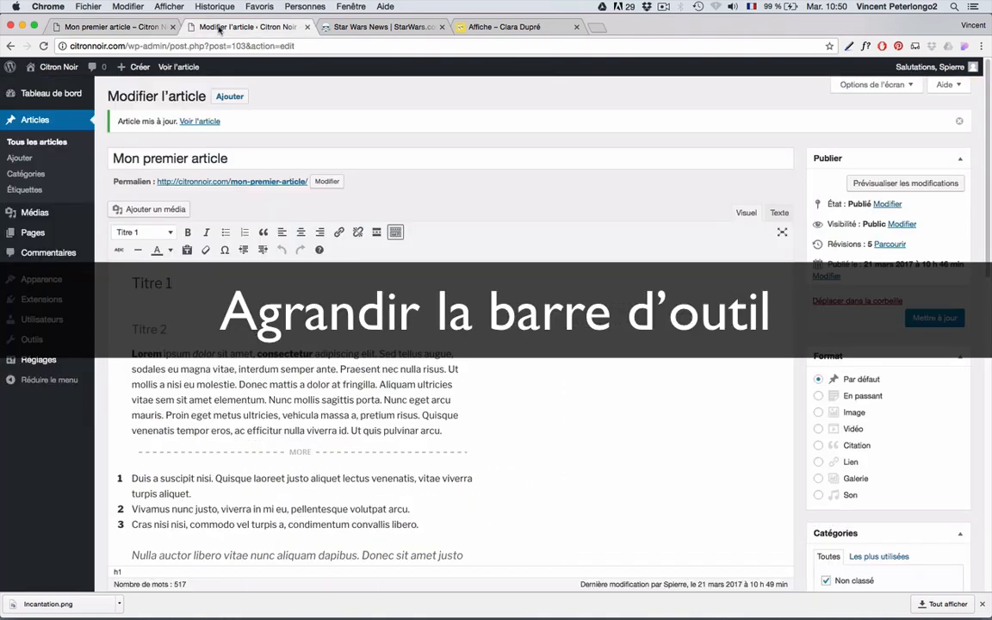
click(395, 232)
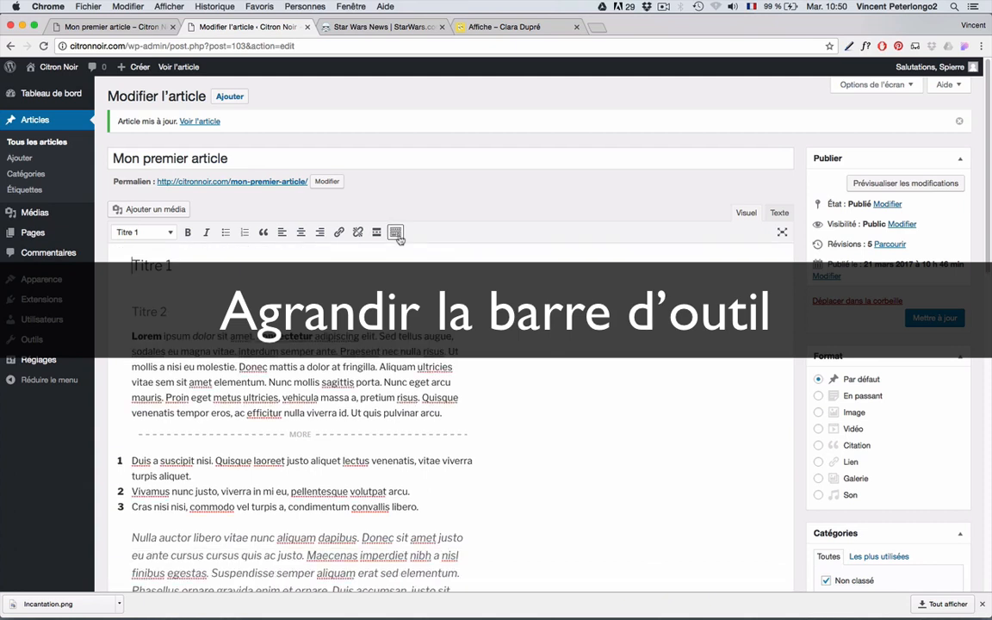
click(395, 232)
click(395, 232)
click(395, 232)
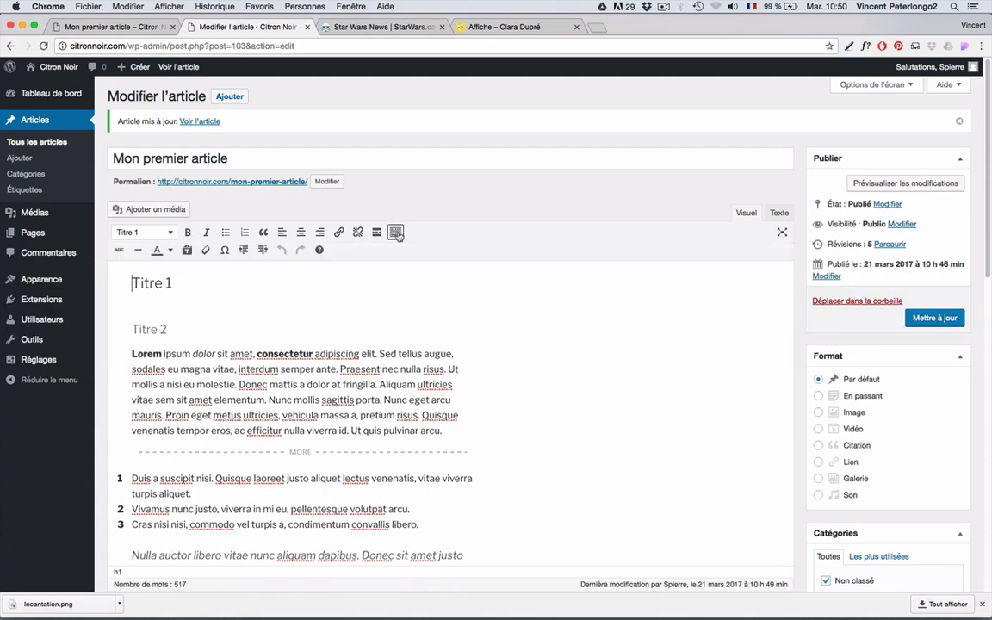
click(395, 232)
click(395, 233)
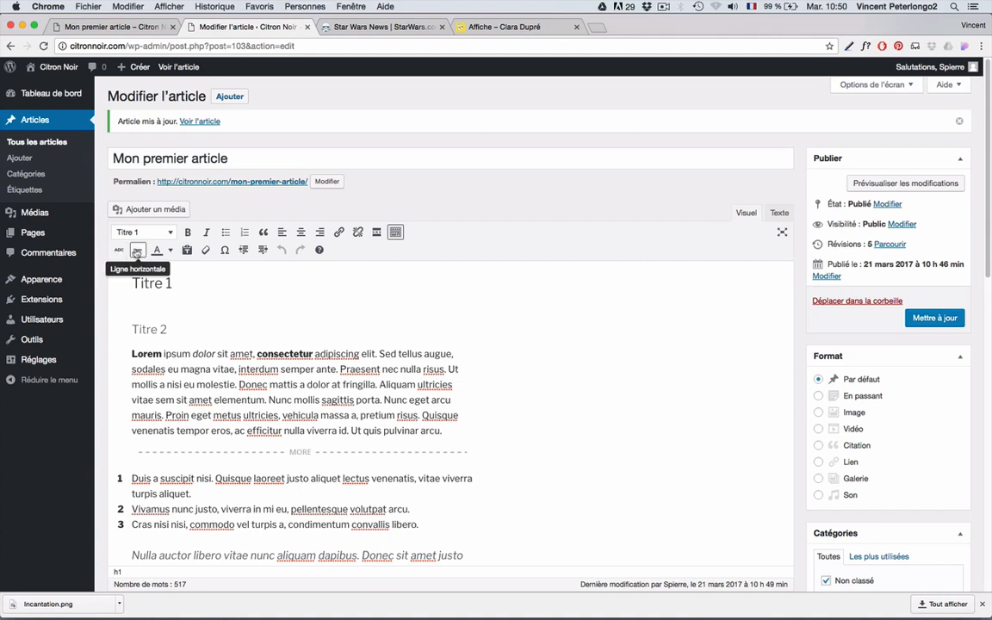
- Try the text colour choices and the special character picker, closing both
click(170, 250)
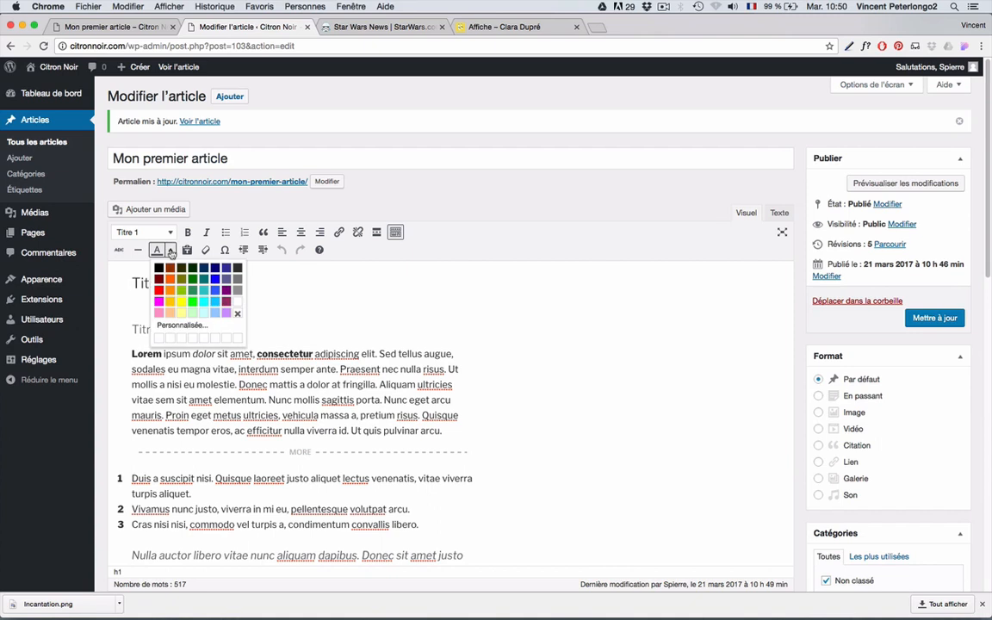
click(171, 250)
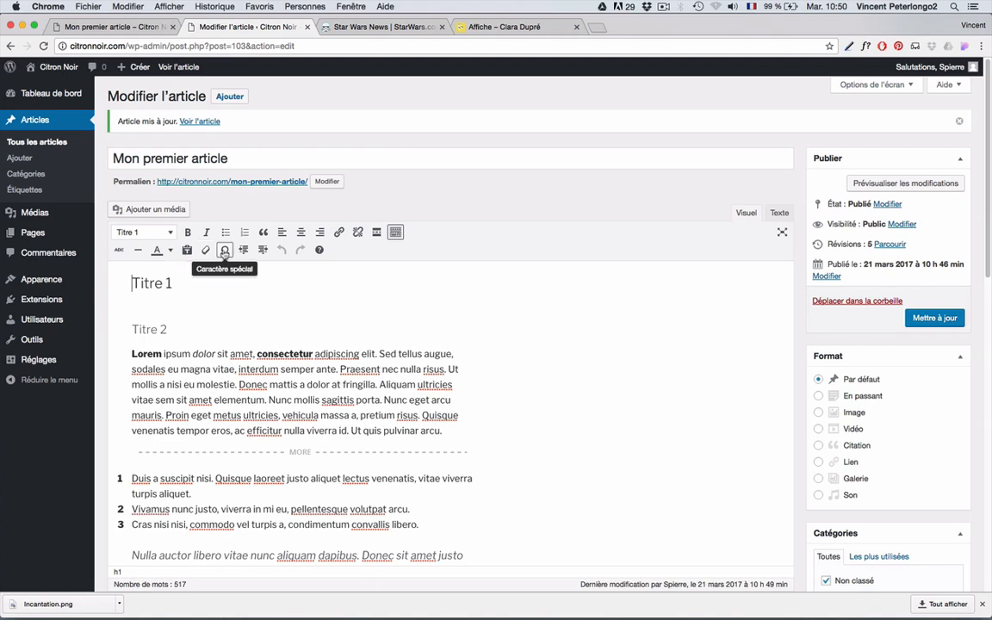
click(223, 250)
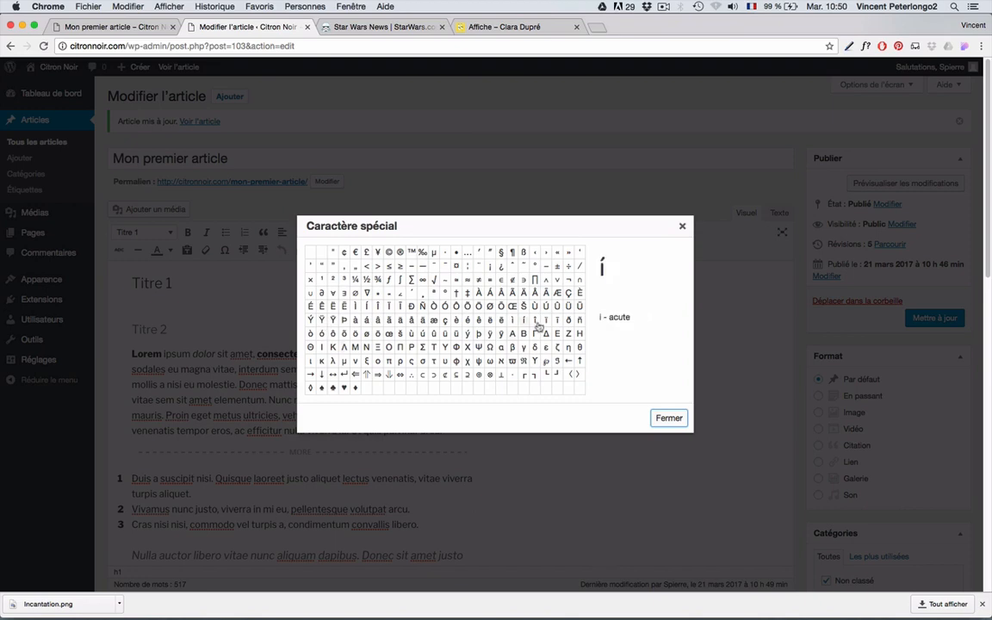
click(682, 228)
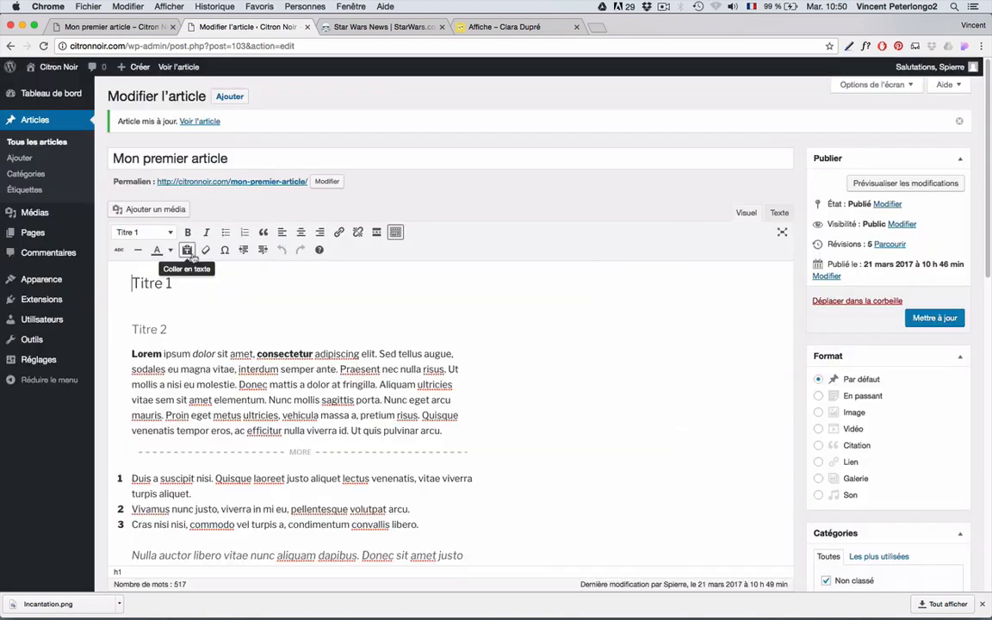
- Indent the Lorem paragraph, briefly indenting then un-indenting the Titre 1 heading
click(194, 399)
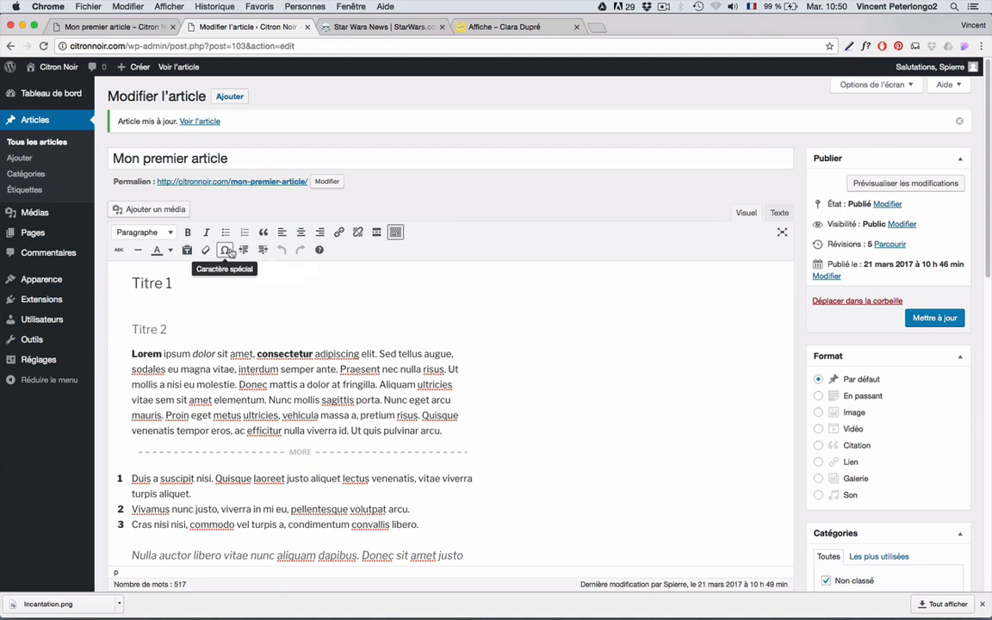
click(263, 249)
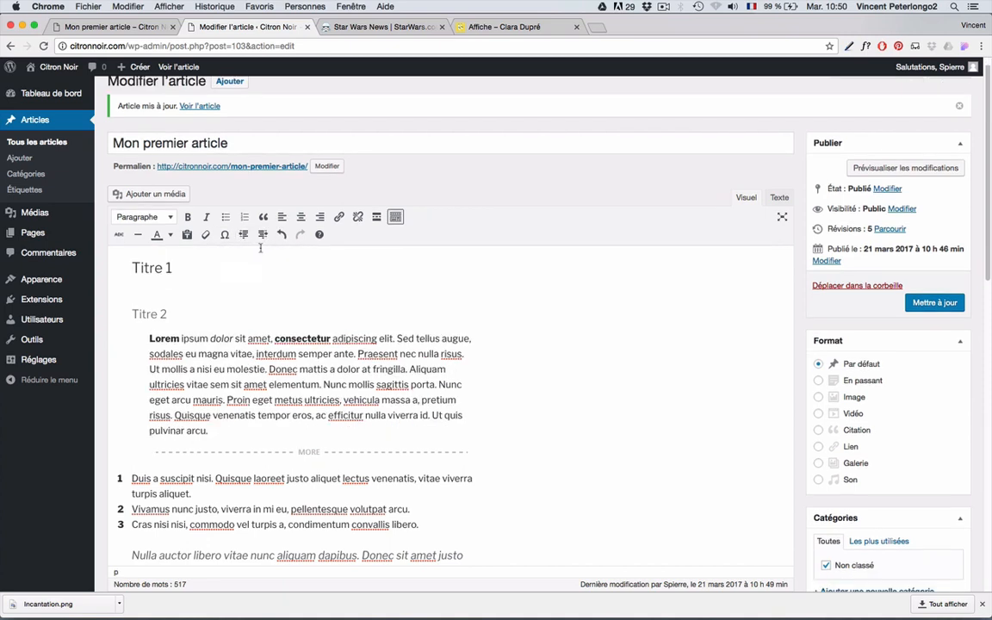
click(263, 234)
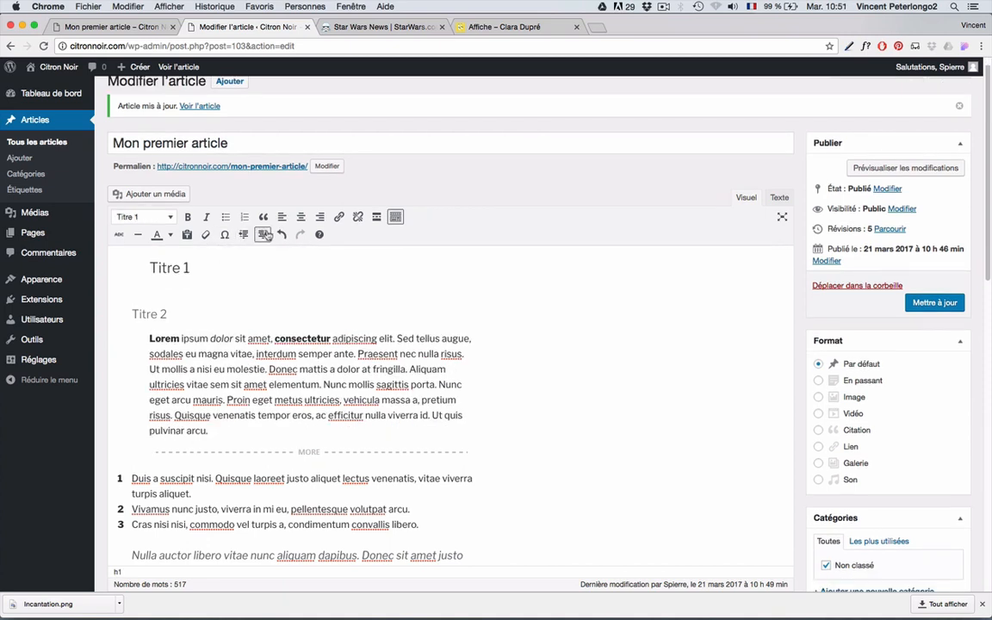
click(263, 235)
click(244, 234)
click(243, 235)
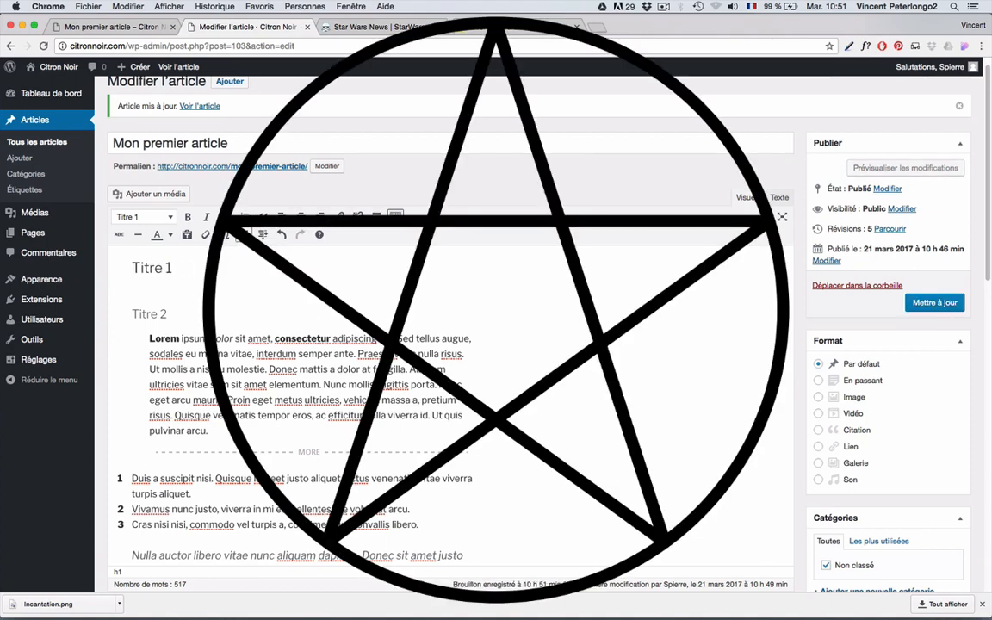
click(224, 345)
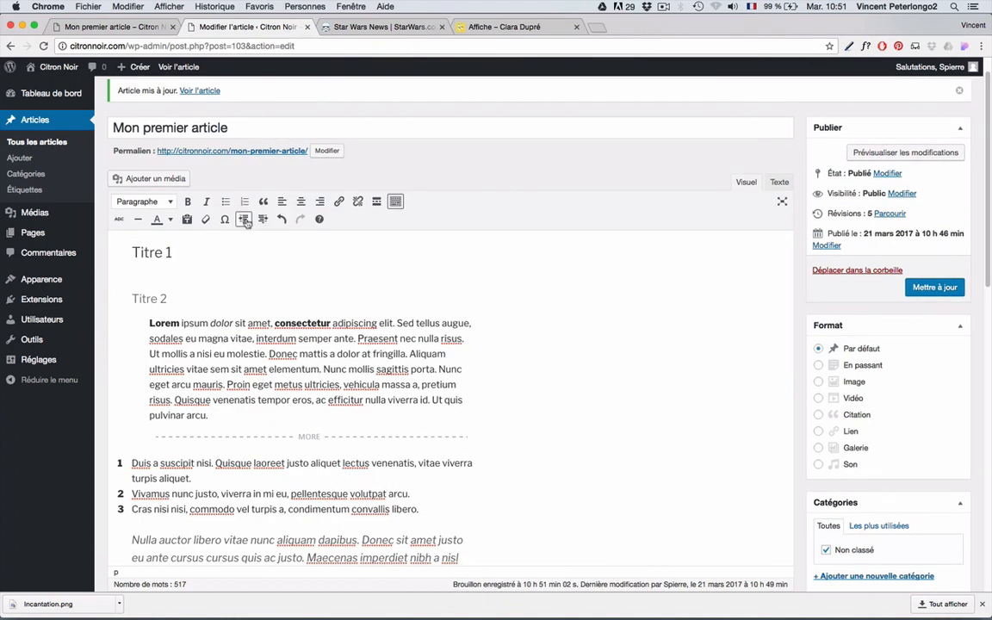
- Look through the list of editor keyboard shortcuts, then close it
click(317, 220)
scroll(486, 327, down, 8)
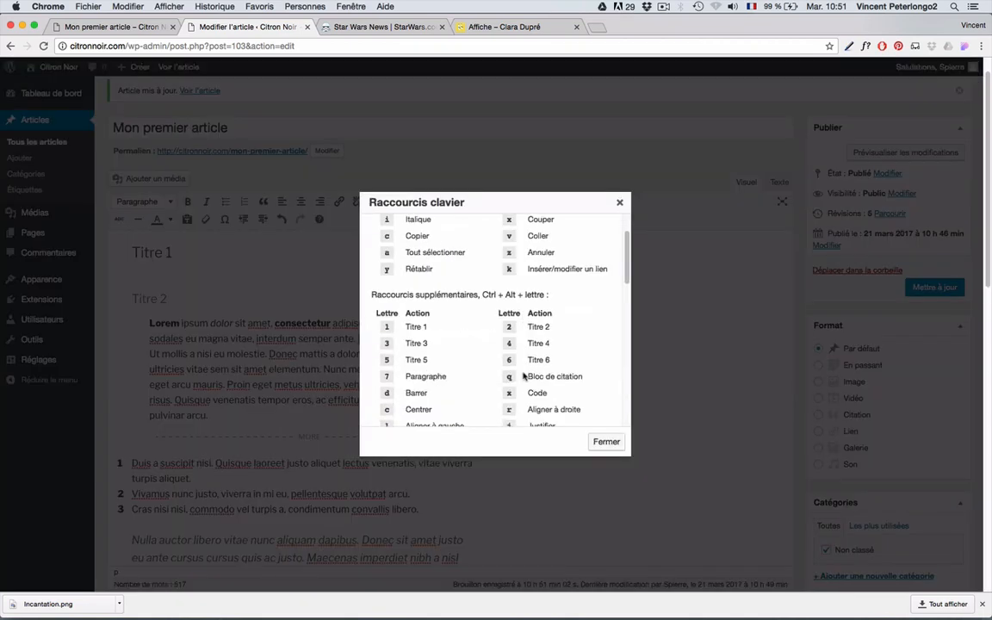
scroll(524, 377, up, 8)
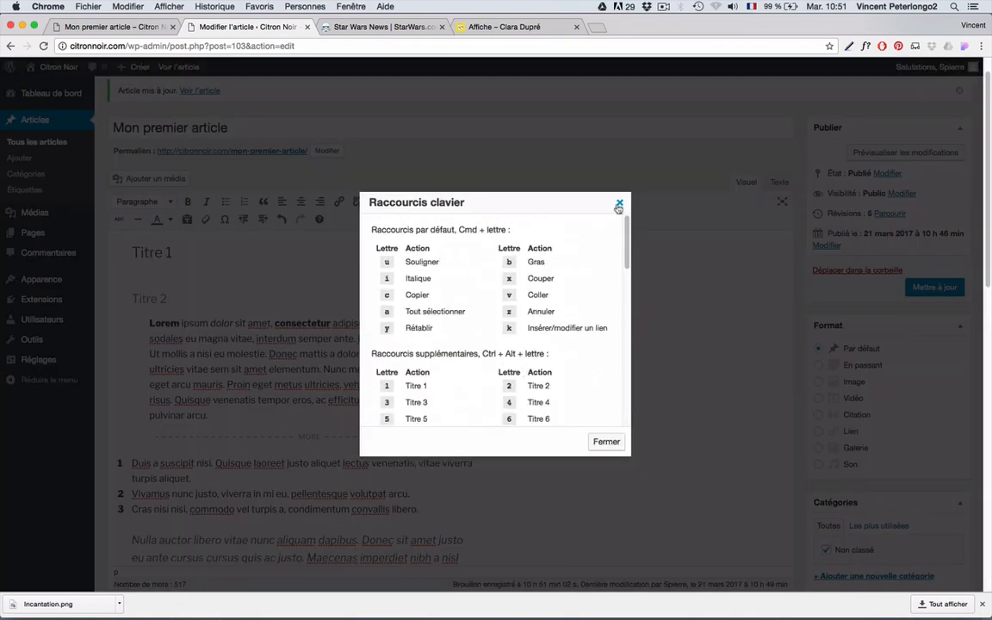
click(619, 203)
scroll(327, 284, up, 1)
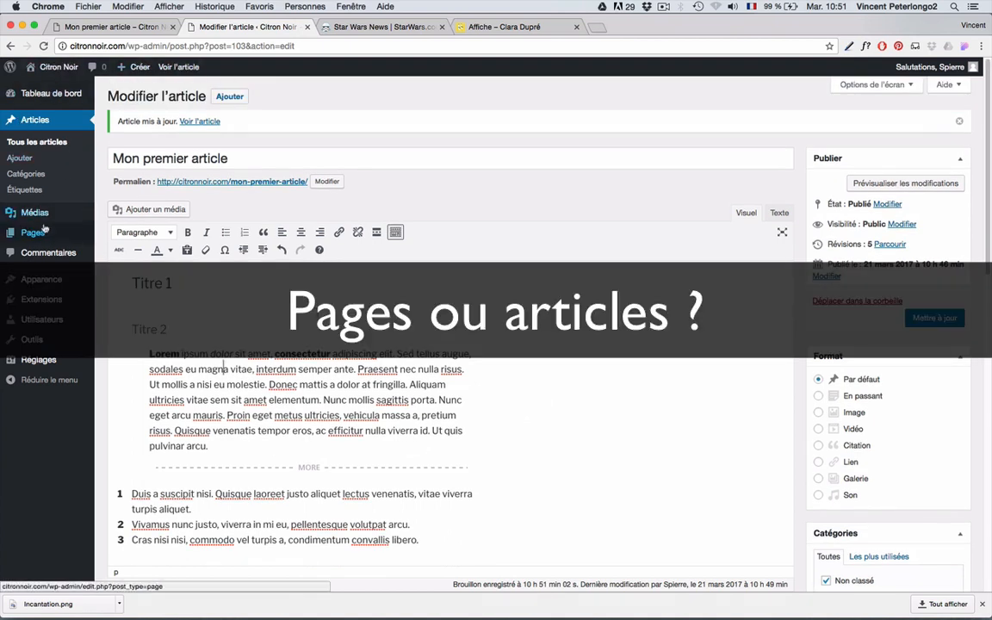
- Go to the Pages list, then to the Réglages > Lecture settings page
mouse_move(23, 234)
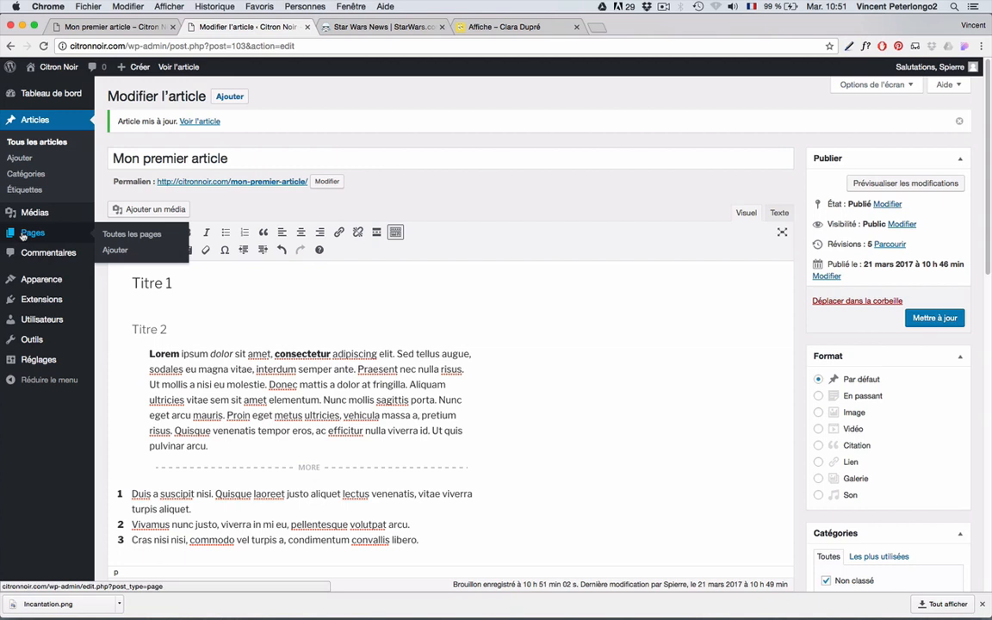
click(24, 234)
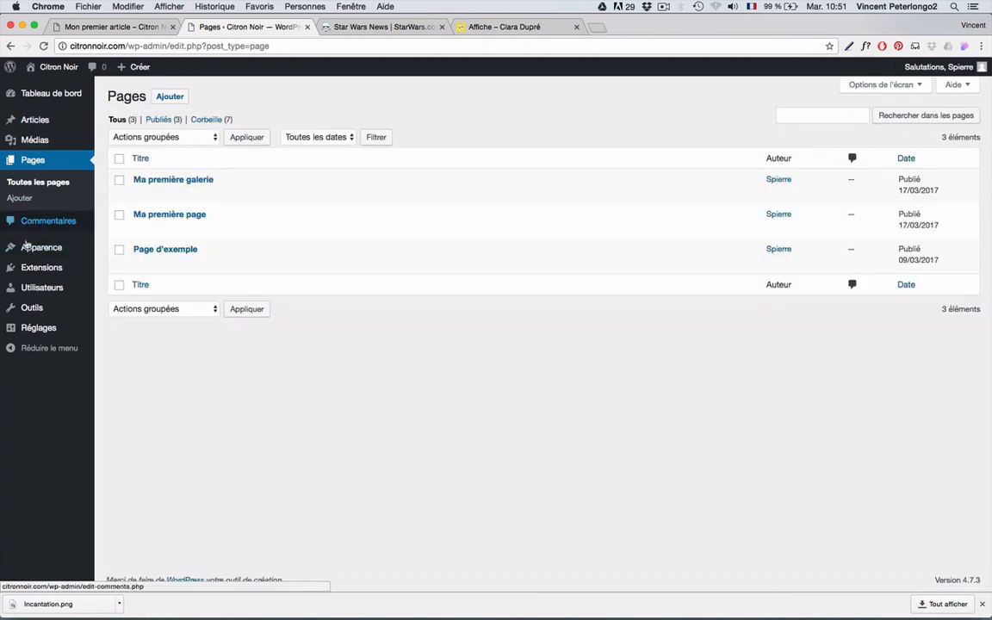
mouse_move(40, 328)
click(116, 362)
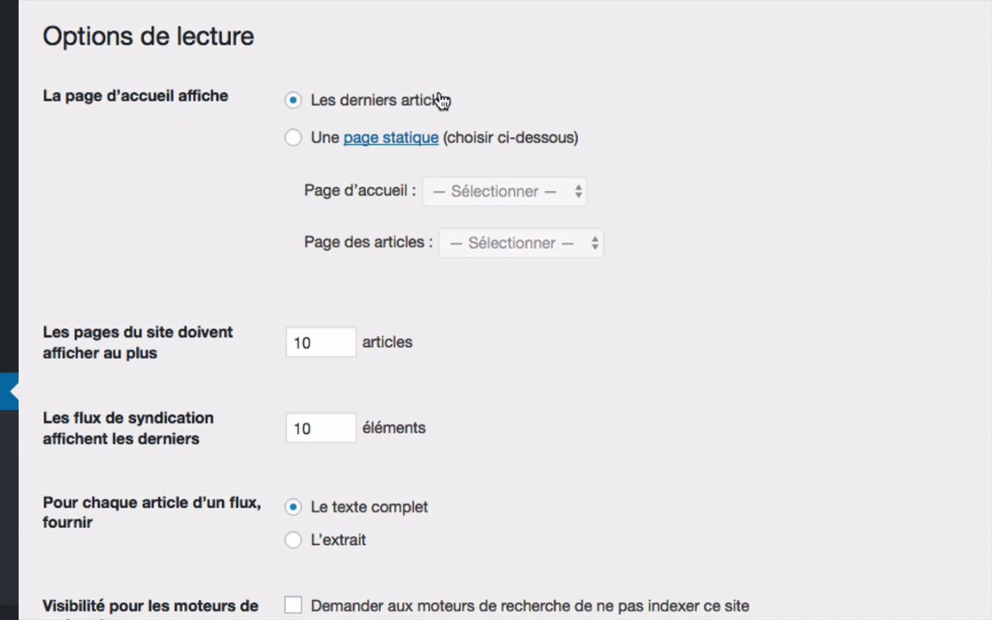
- Make 'Ma première page' the static home page and save the reading settings
click(294, 140)
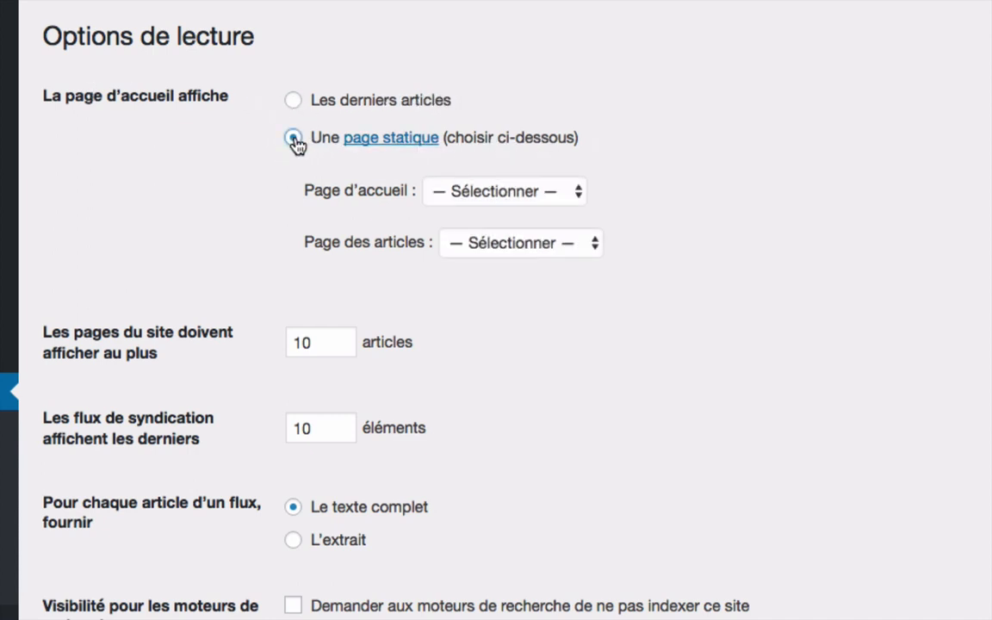
click(496, 192)
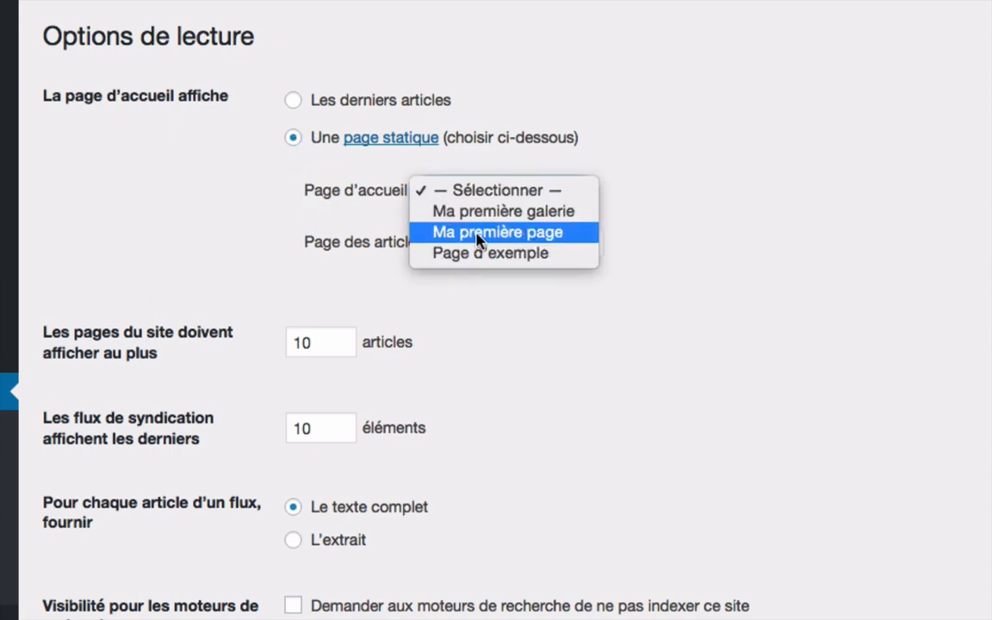
click(498, 233)
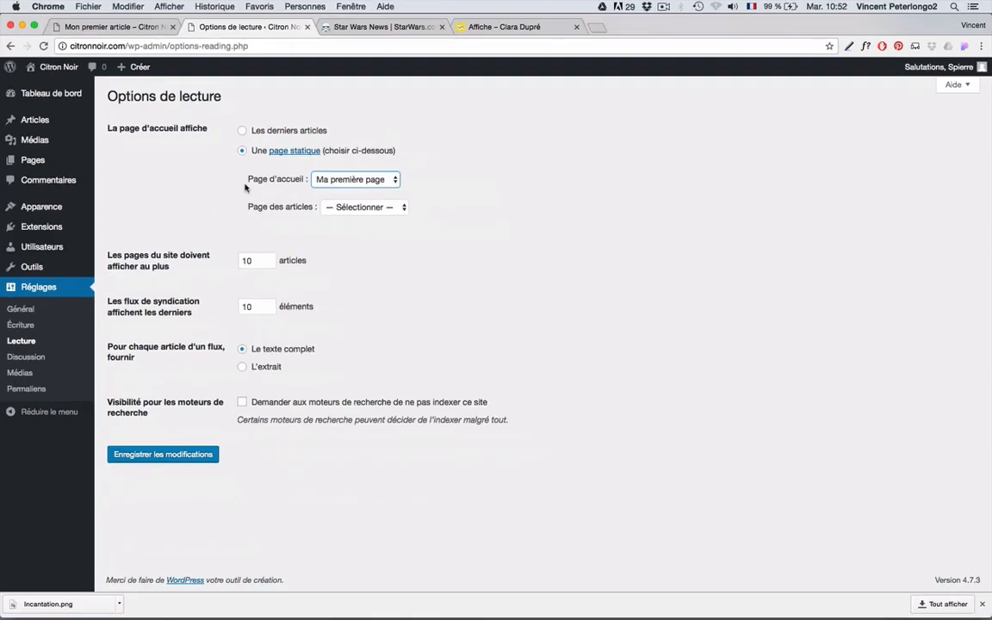
click(150, 455)
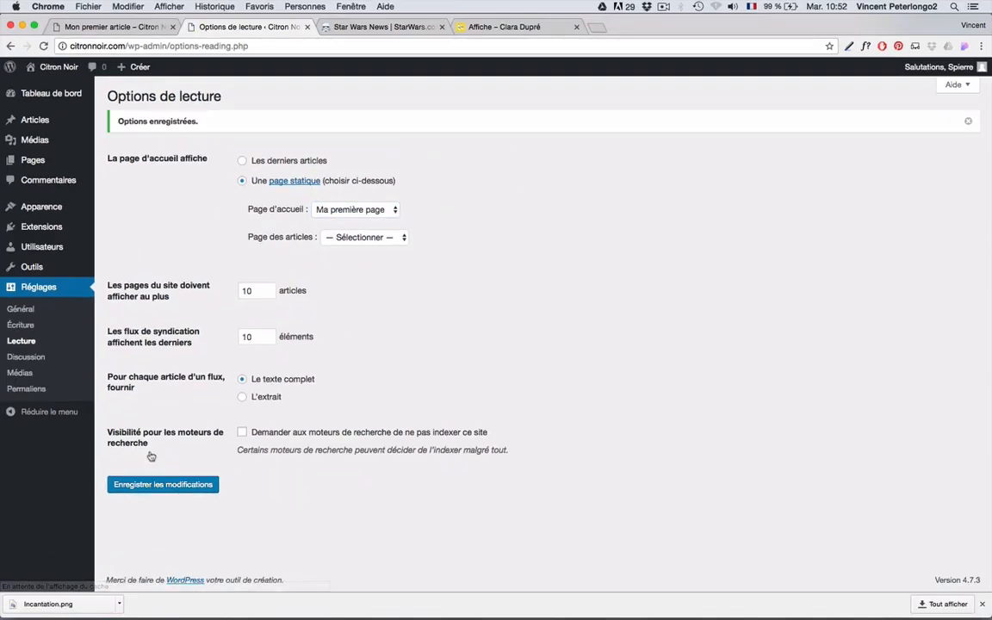
click(83, 29)
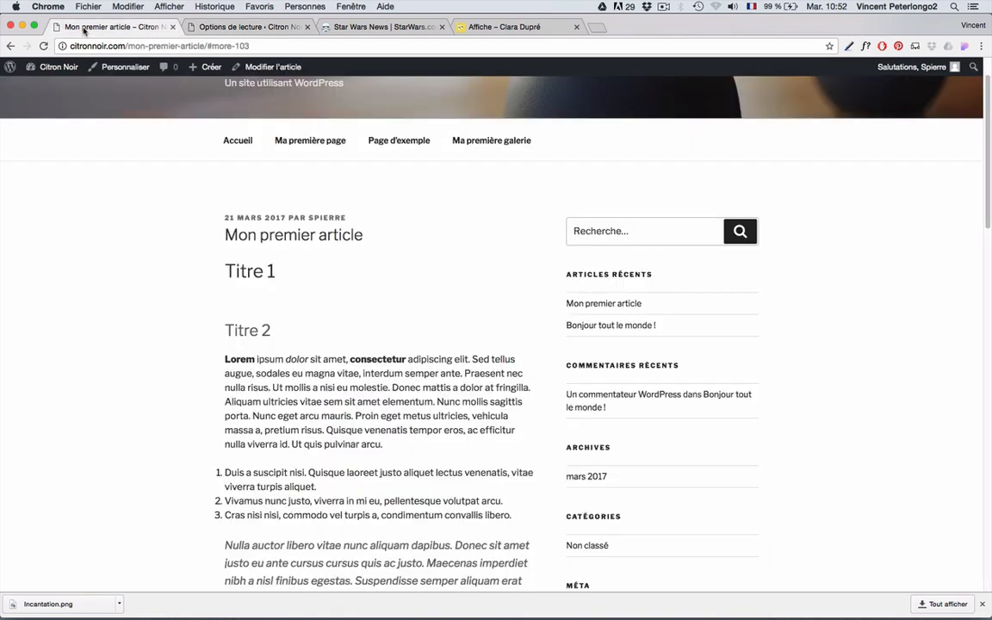
- Check that the Citron Noir home page now shows 'Ma première page' with its dried-lemon photo
click(236, 140)
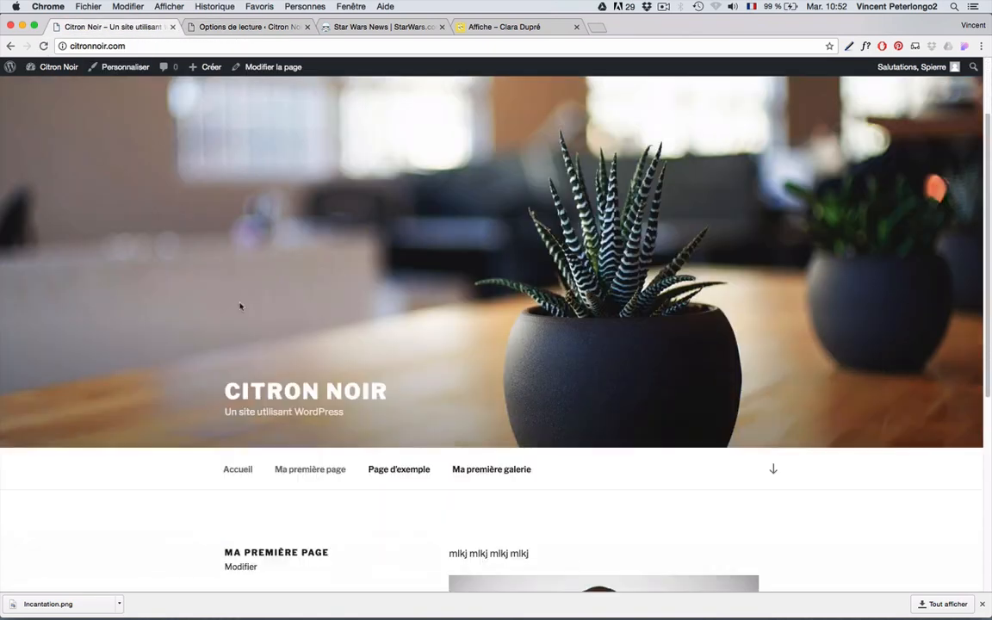
scroll(240, 306, down, 5)
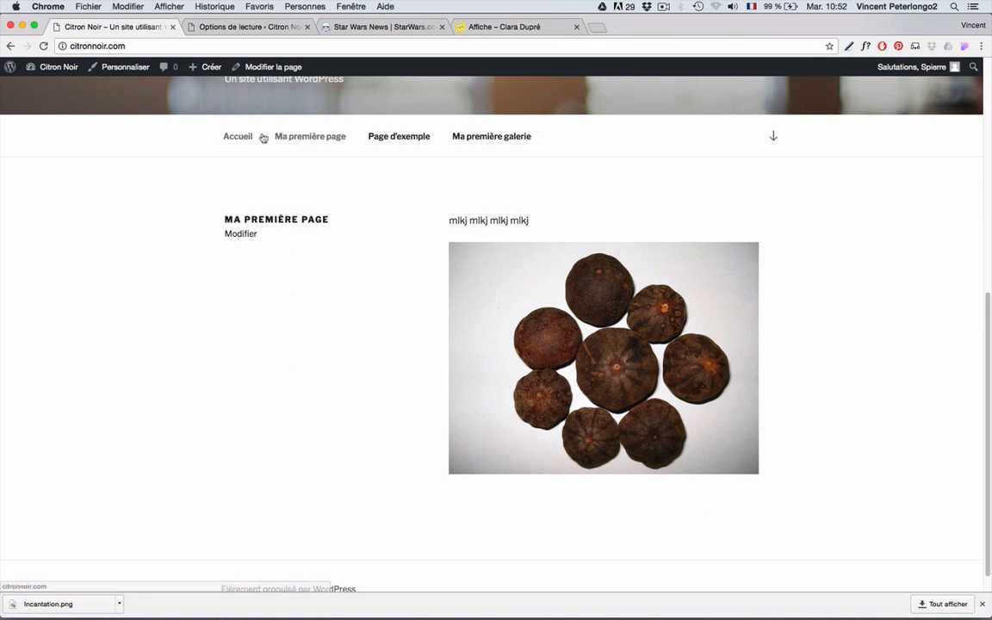
click(520, 27)
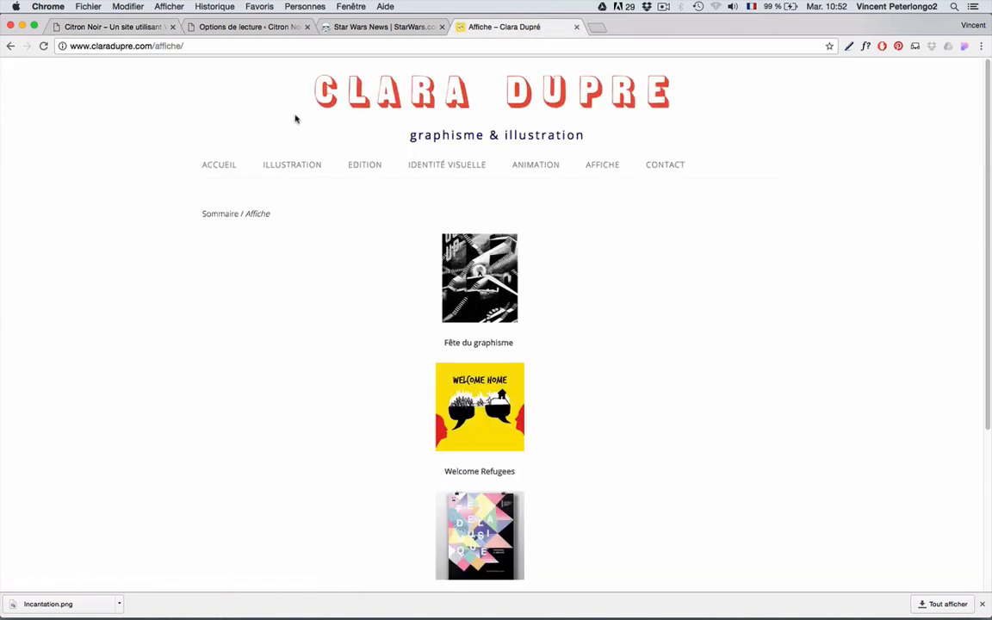
click(127, 28)
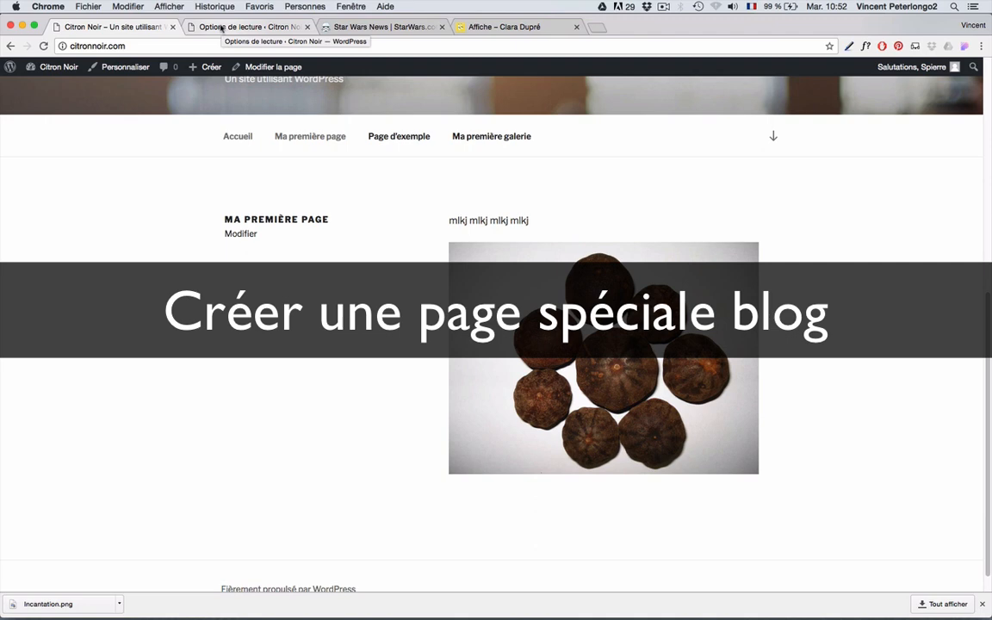
- Create and publish a new empty page titled 'Blog'
click(221, 28)
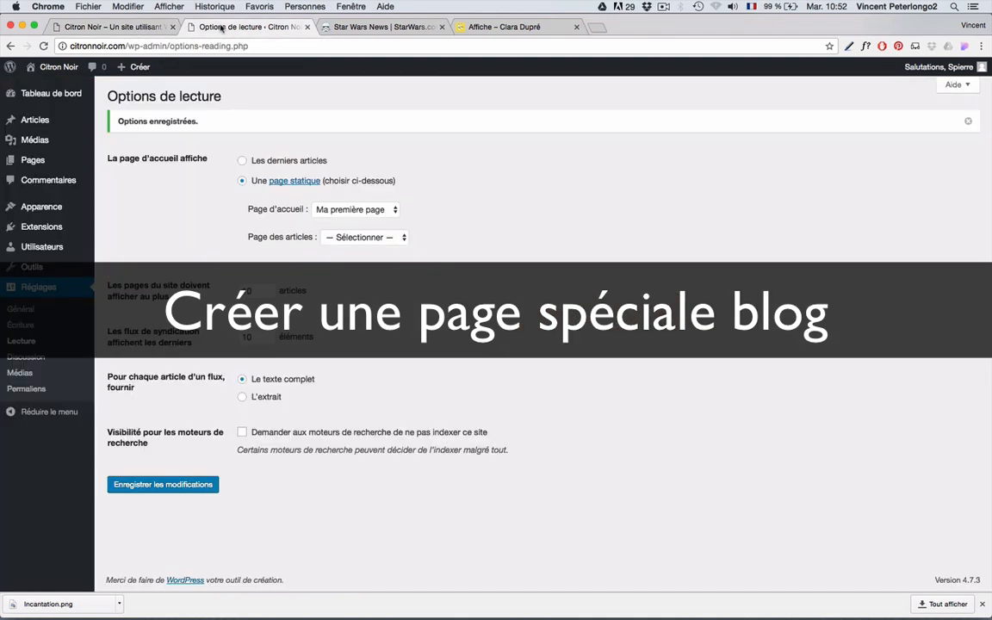
mouse_move(17, 161)
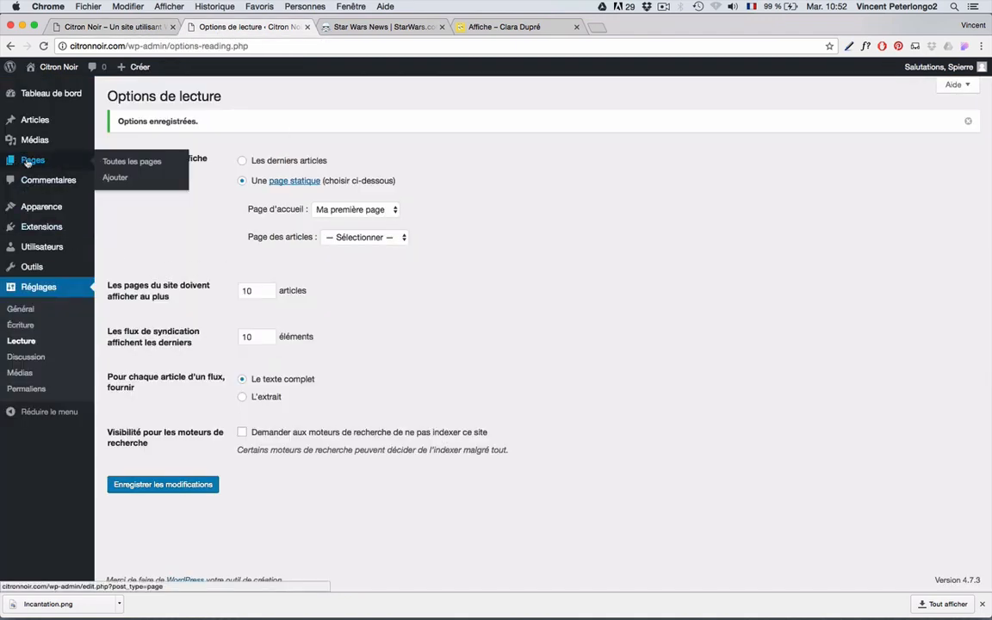
click(115, 177)
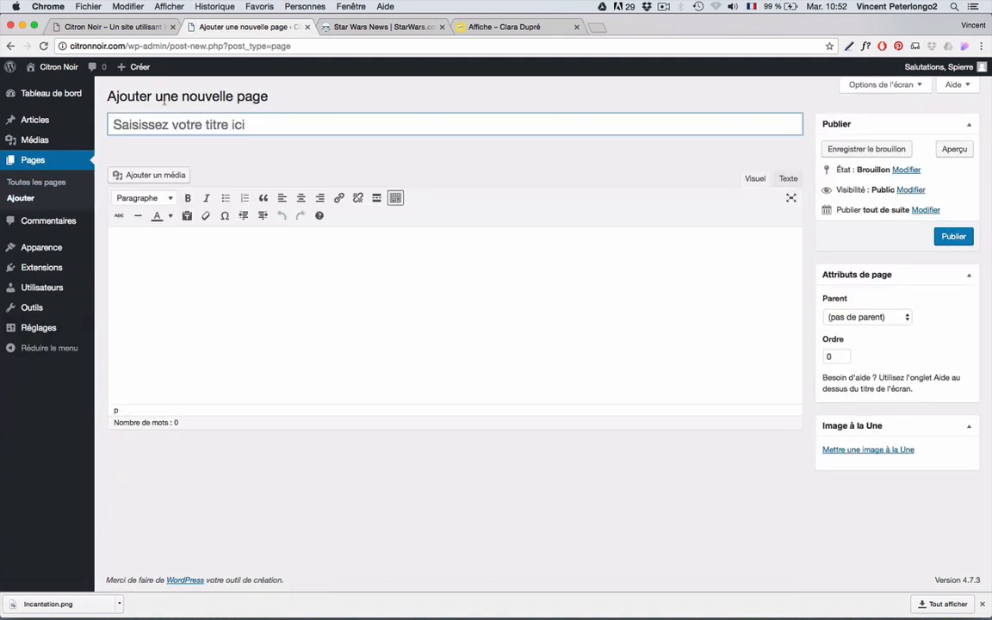
text(Blog)
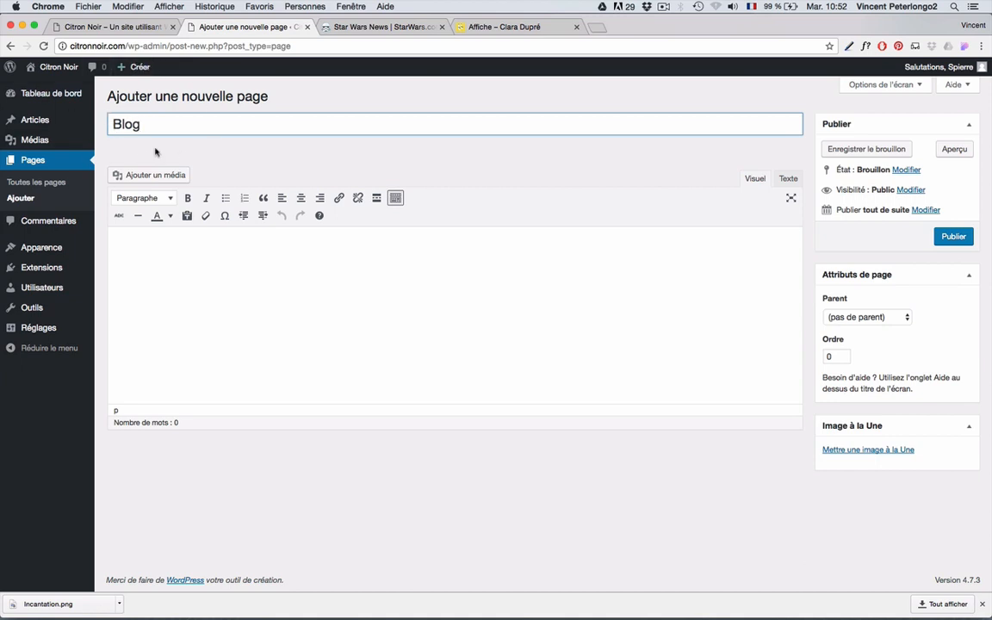
click(955, 237)
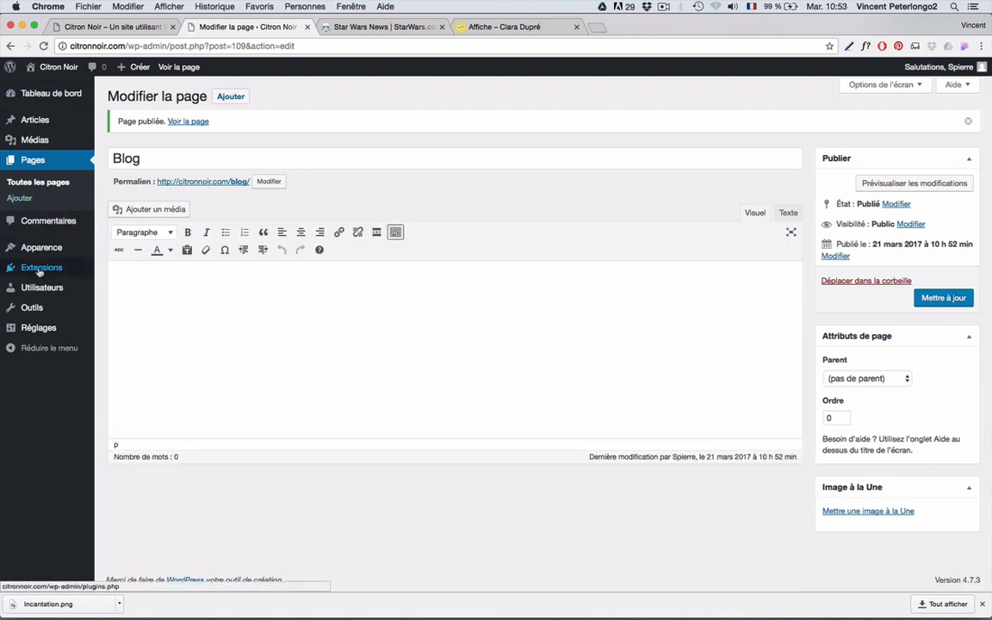
- Set 'Blog' as the posts page in the Reading settings and save
mouse_move(51, 330)
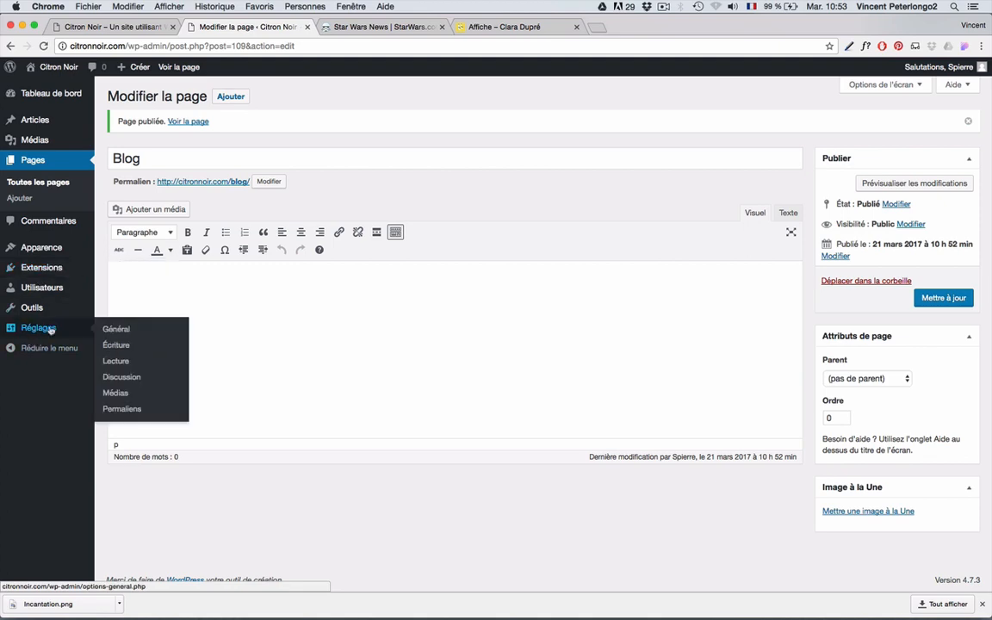
click(118, 361)
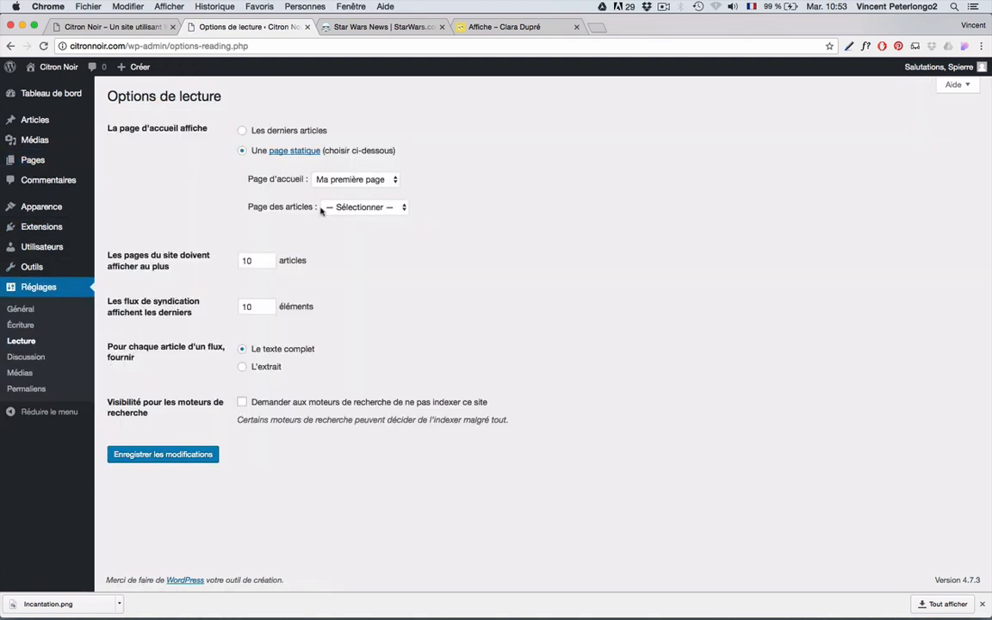
click(388, 207)
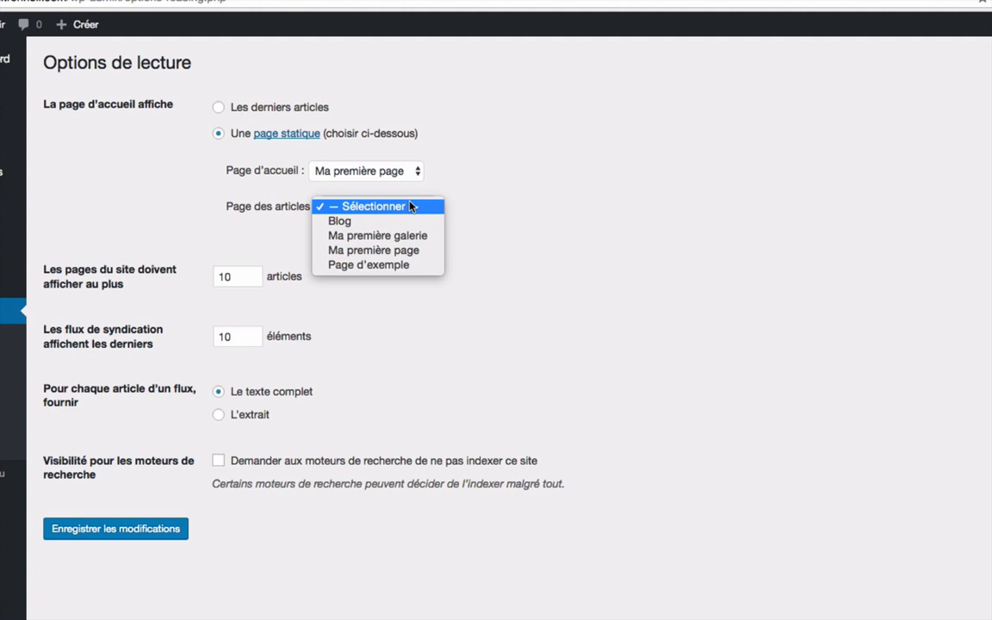
click(345, 220)
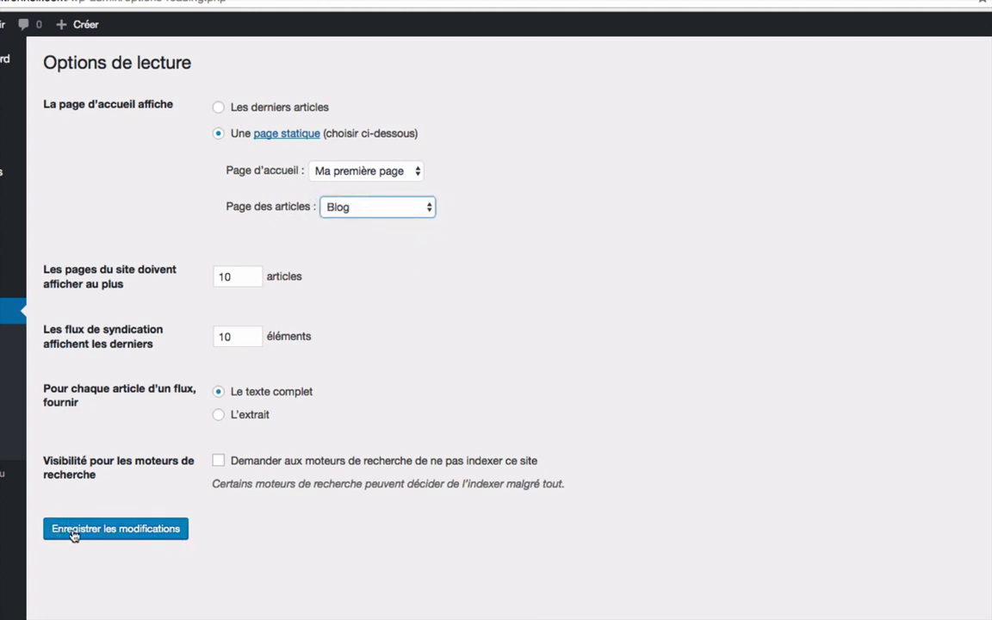
click(153, 533)
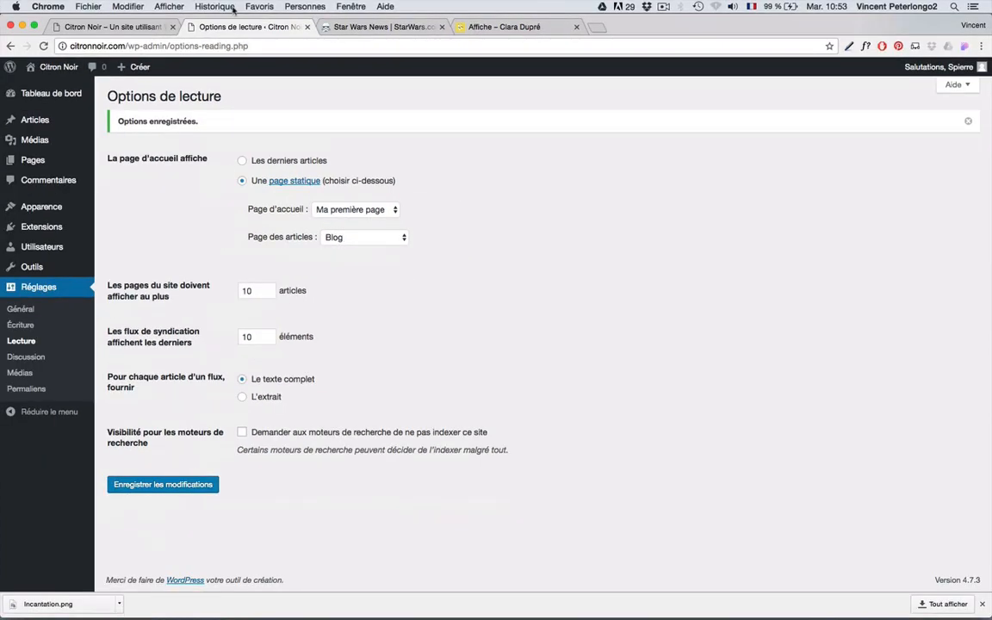
- Reload the site and open the new Blog page listing both articles
click(112, 28)
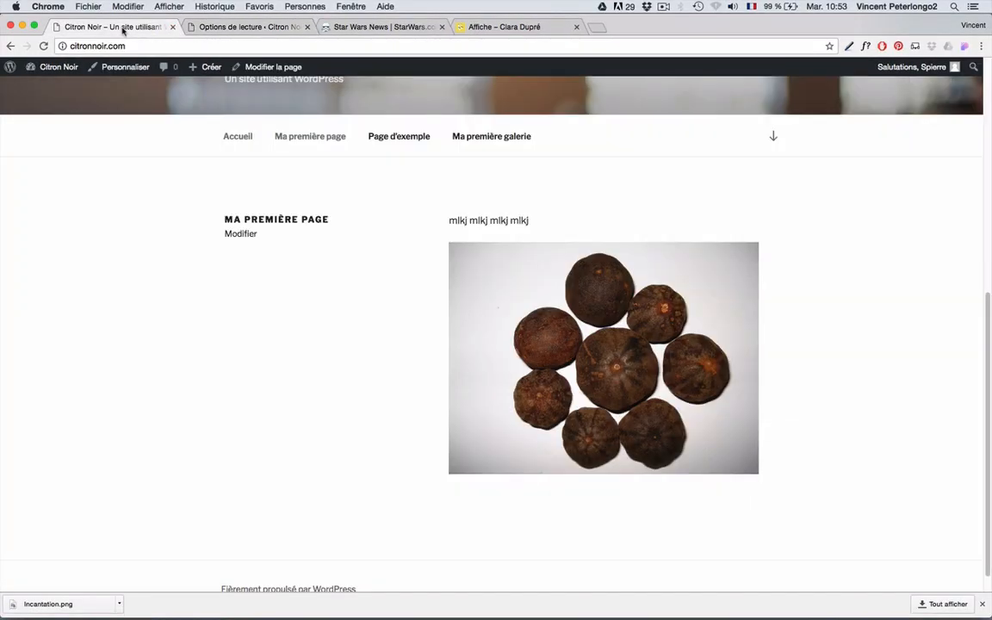
click(43, 47)
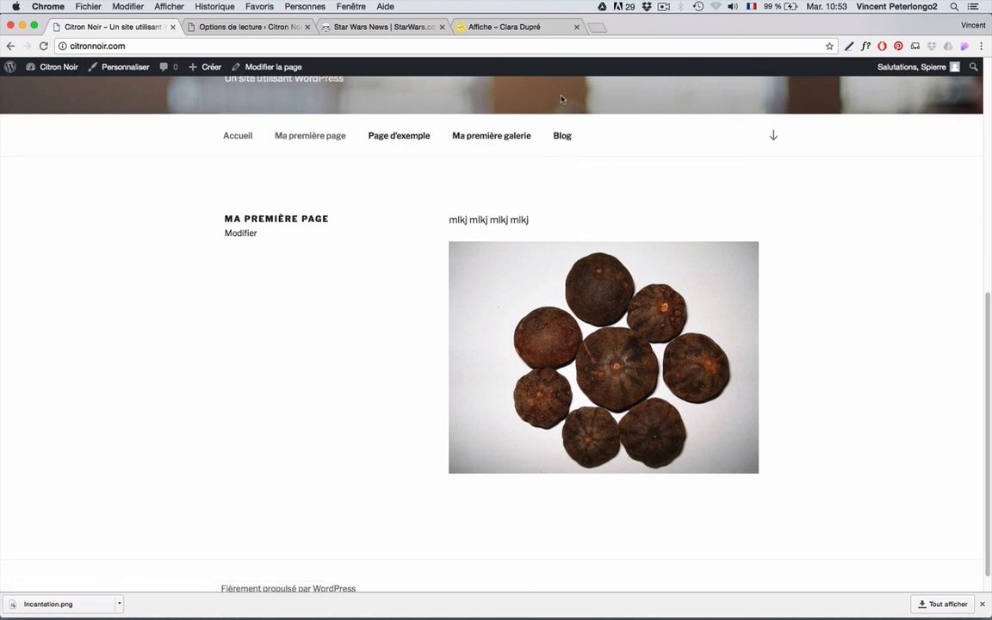
click(565, 140)
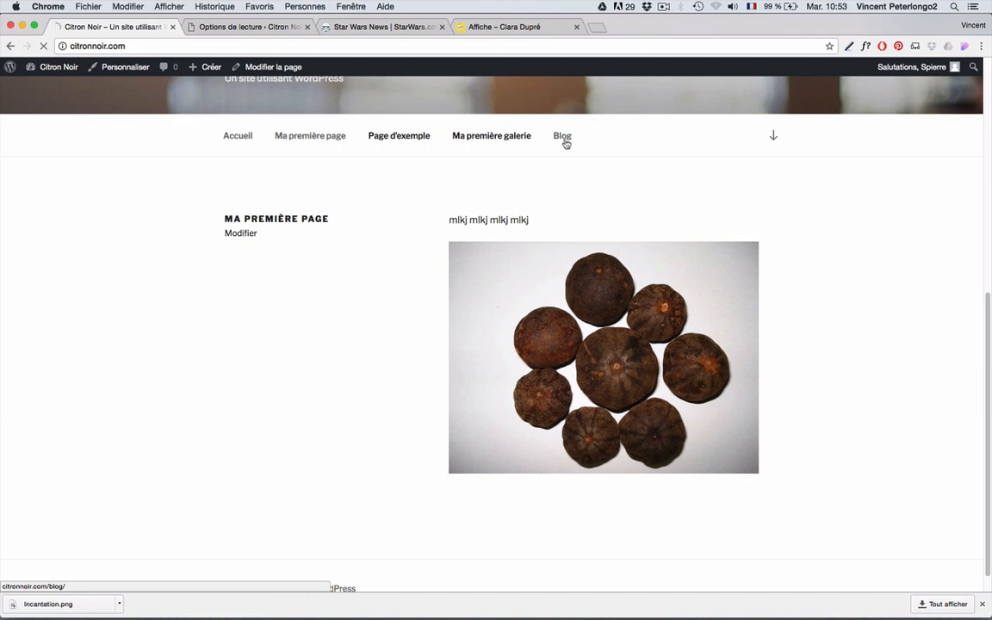
scroll(368, 379, down, 3)
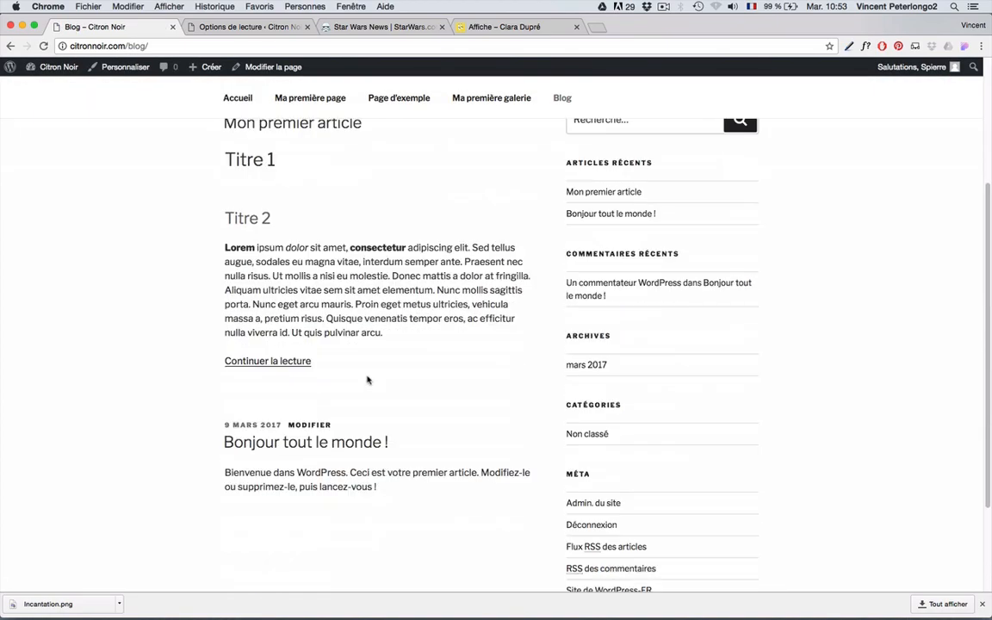
scroll(368, 379, up, 3)
scroll(368, 380, down, 3)
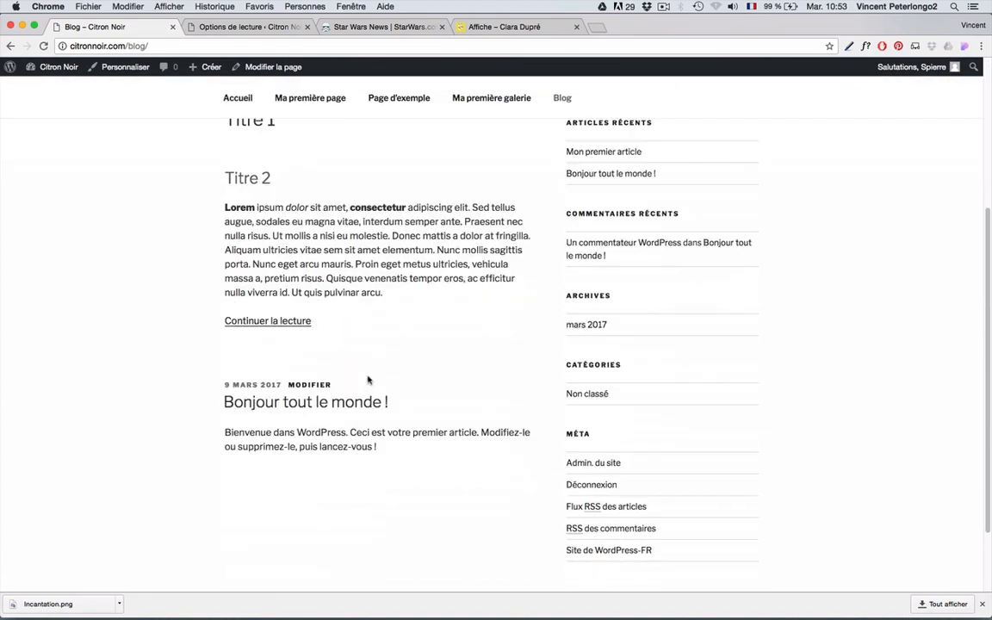
scroll(368, 380, up, 1)
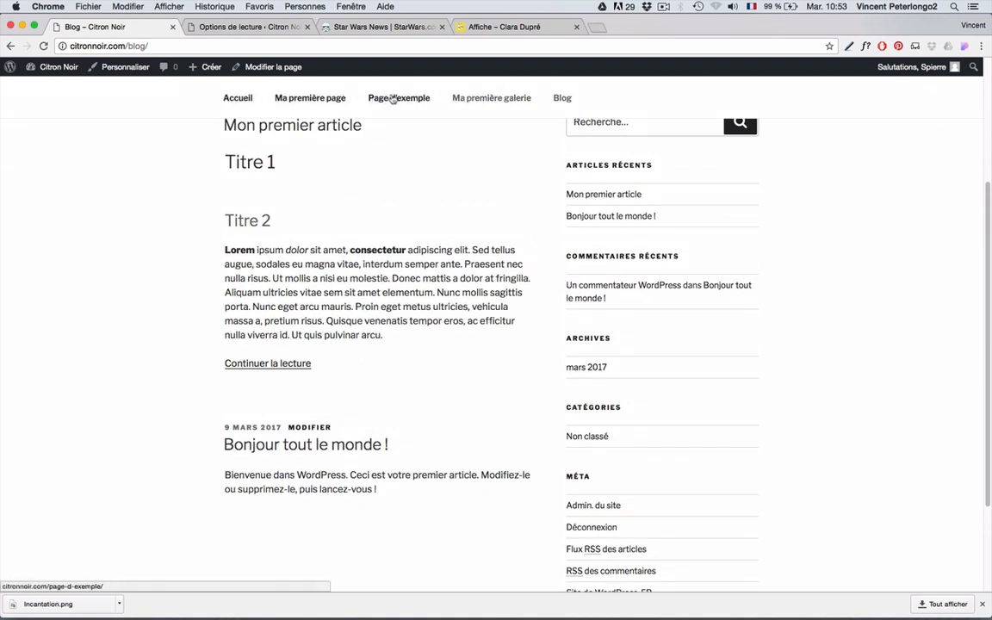
- Check the home page, then return to the Blog page
click(238, 100)
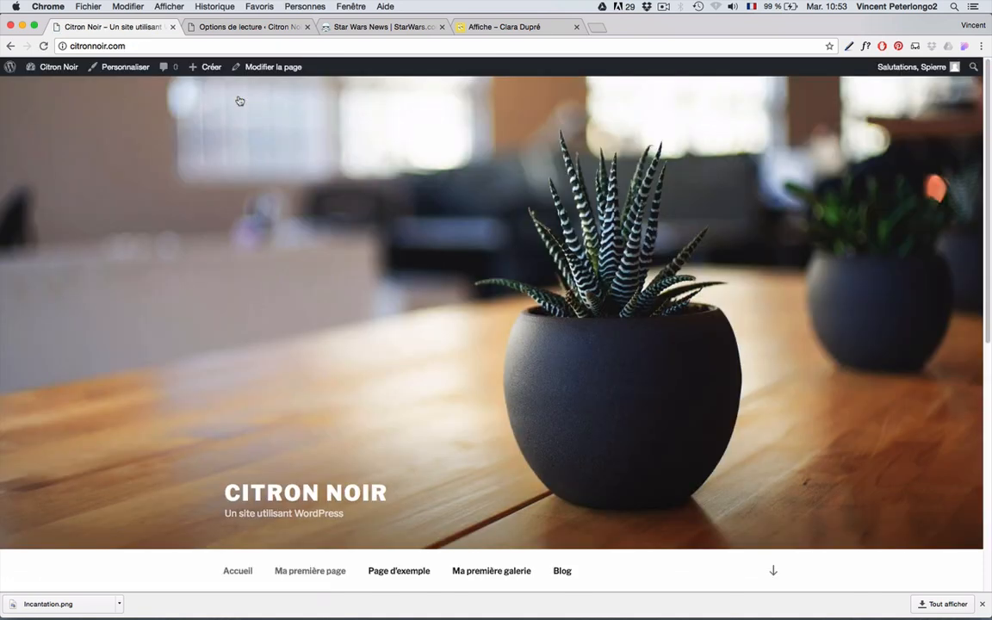
scroll(306, 287, down, 5)
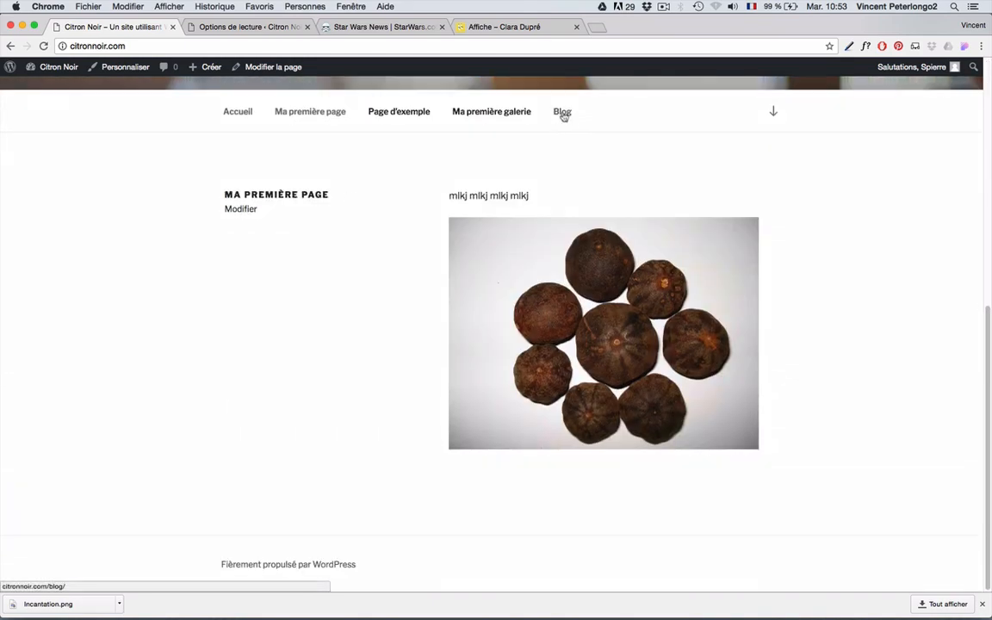
click(563, 115)
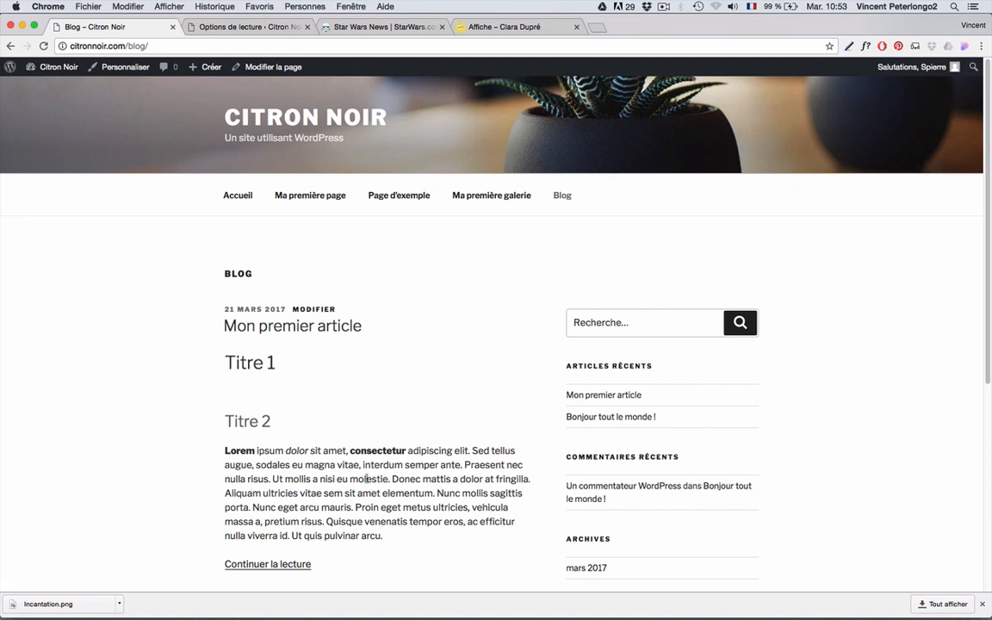